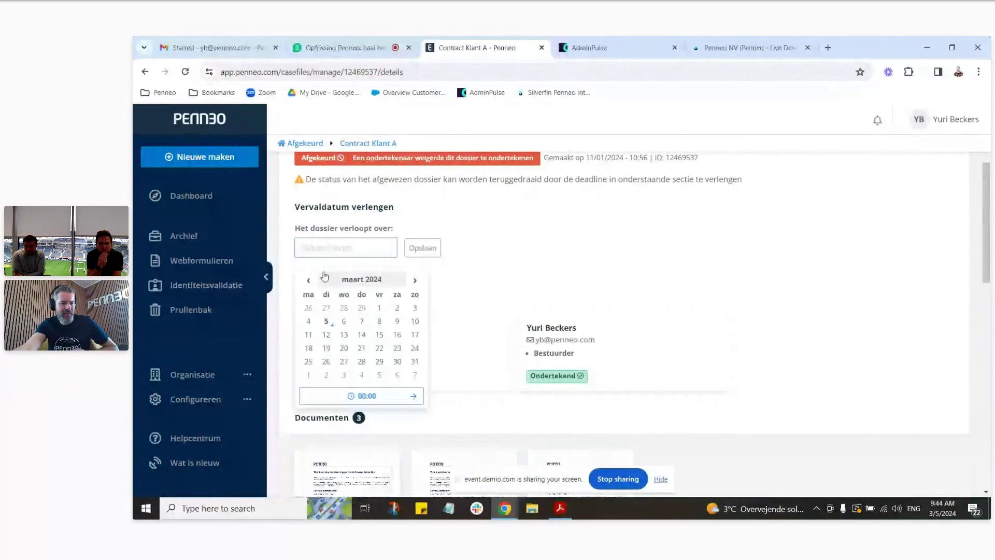
Step: Extend the Contract Klant A expiry date to 12 March 2024, save, and return to the dashboard
click(326, 335)
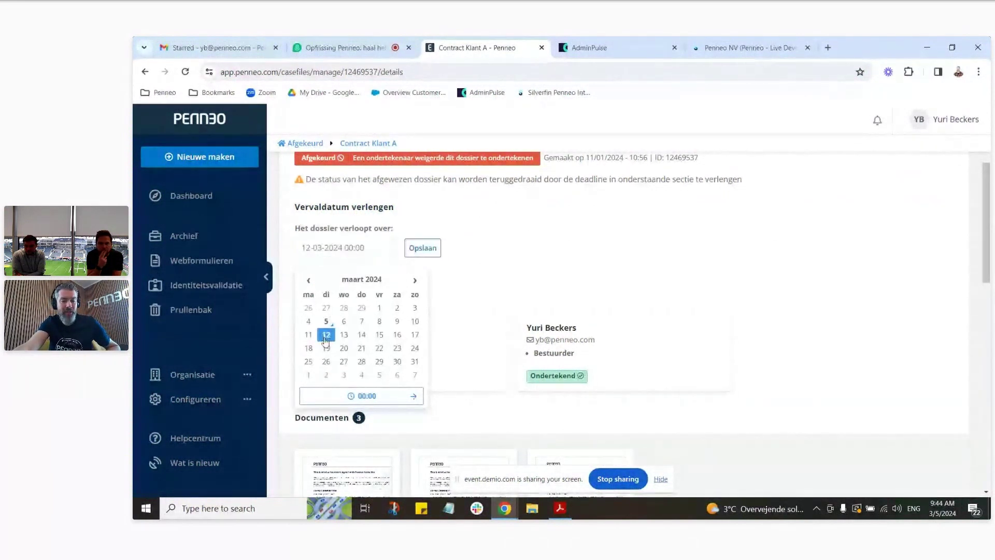
click(422, 251)
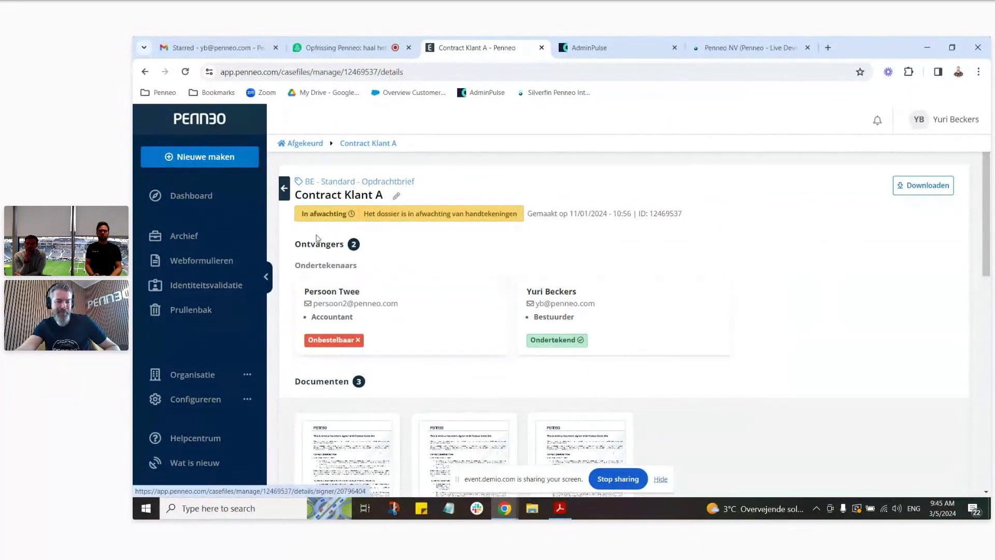
click(207, 201)
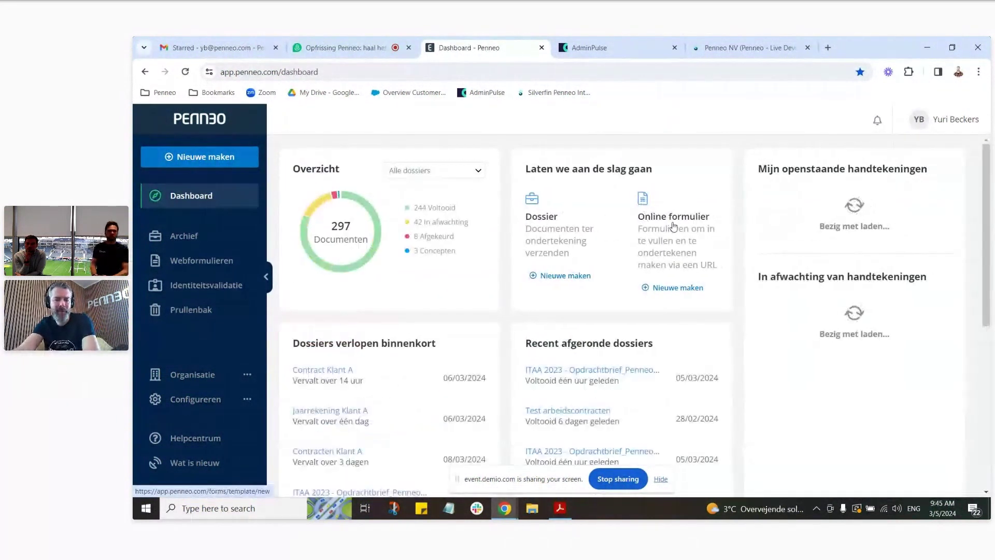
Step: Start a new case file from the dashboard's Nieuwe maken options
scroll(728, 241, down, 2)
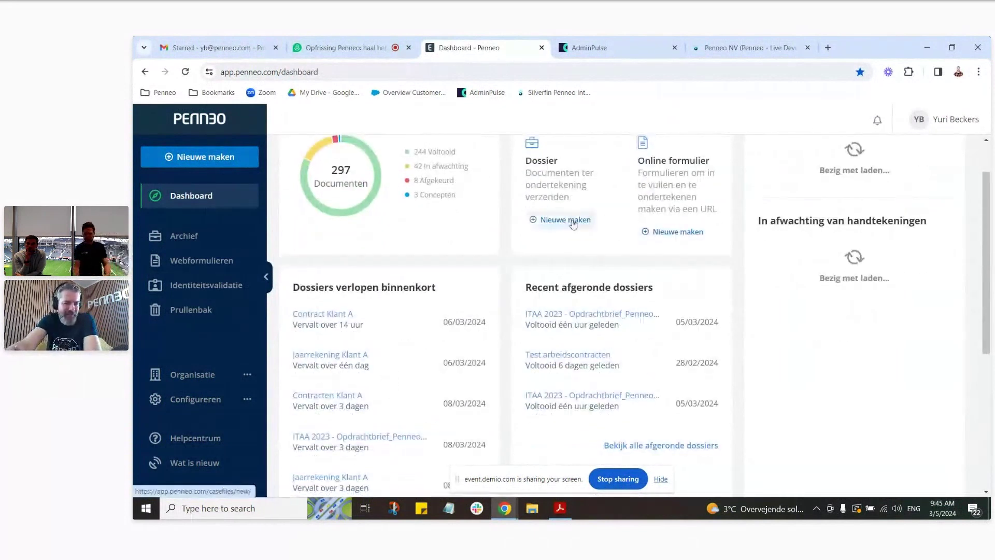
click(570, 220)
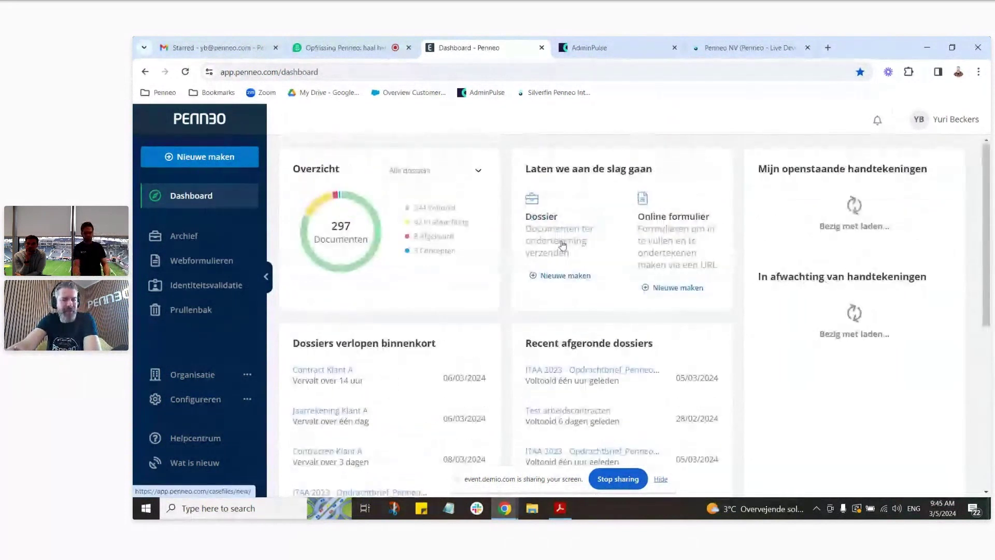
click(204, 158)
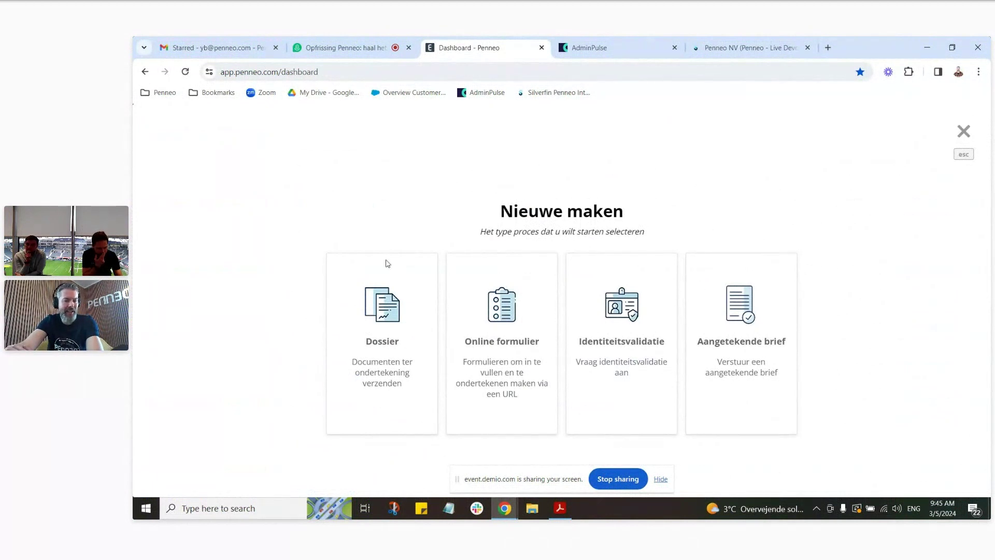
click(384, 329)
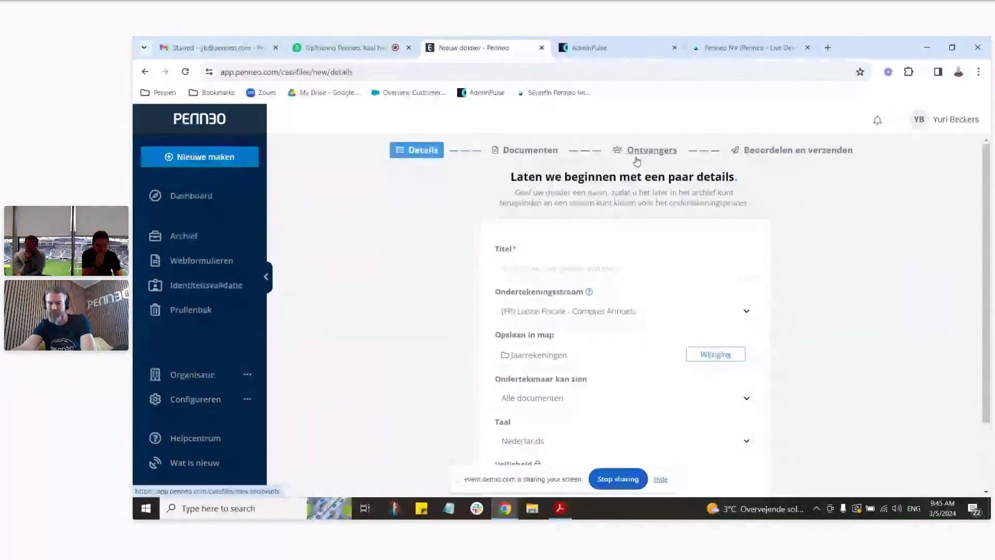
Step: Select the BE - Formele Bundel - Jaarrekening signing flow, enlarge the page, and view the flow's description
scroll(816, 192, down, 1)
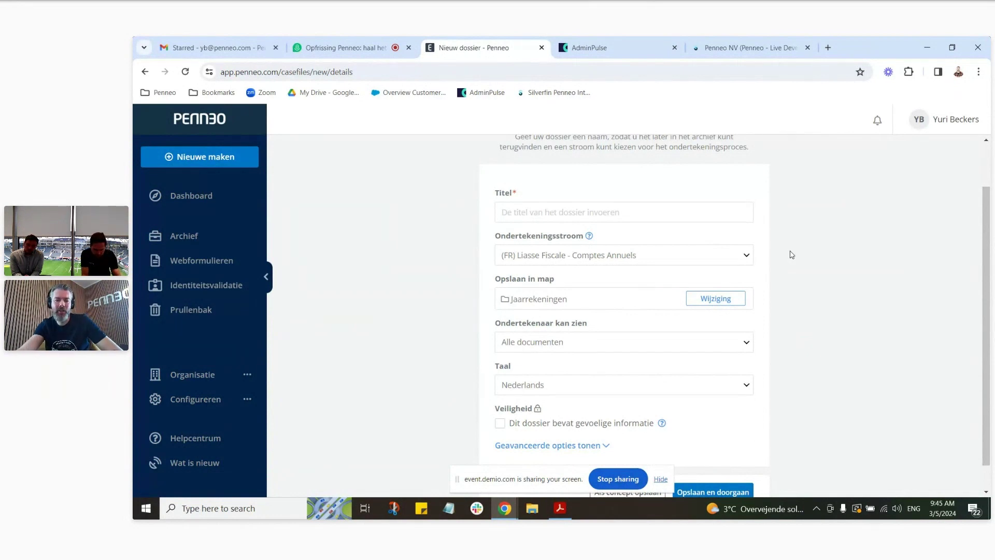
click(745, 256)
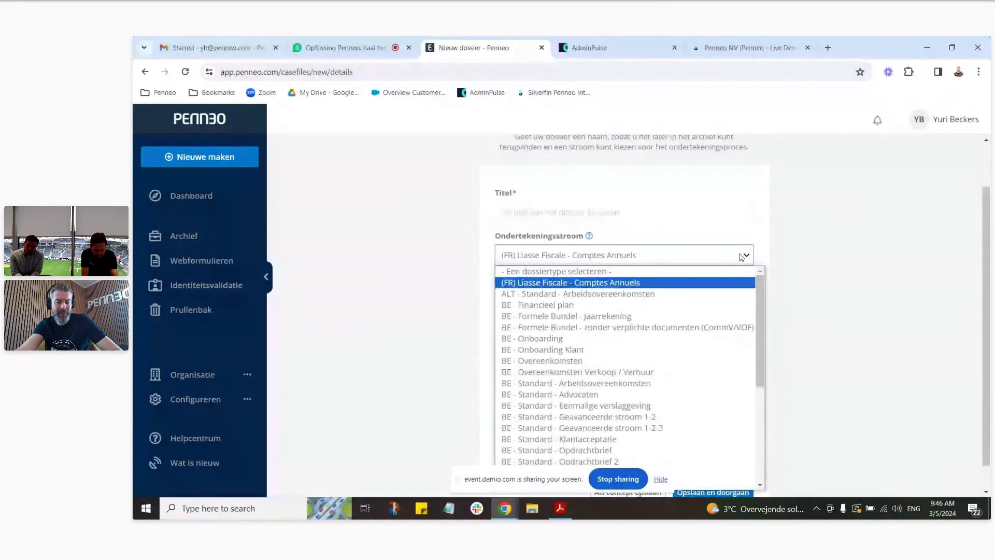
click(651, 316)
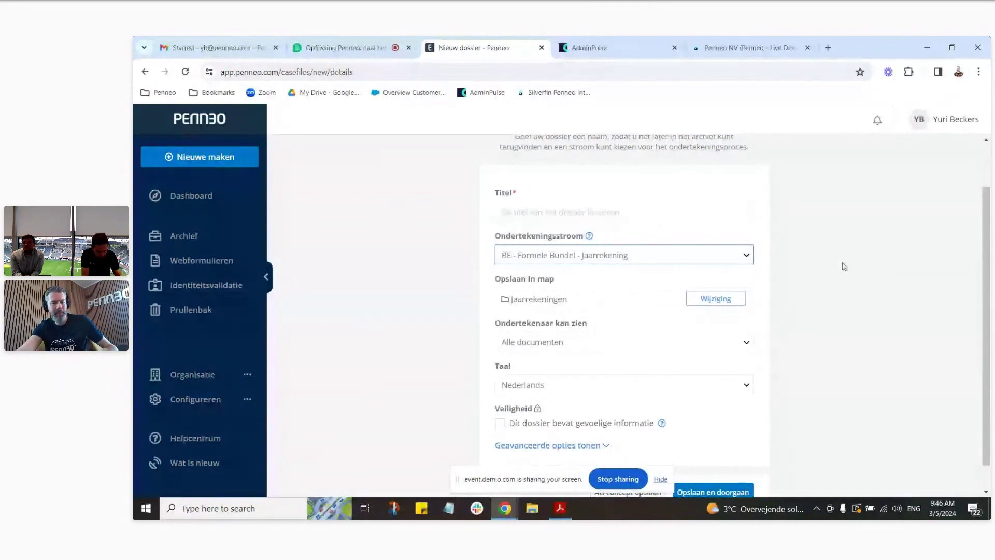
key(ctrl+plus)
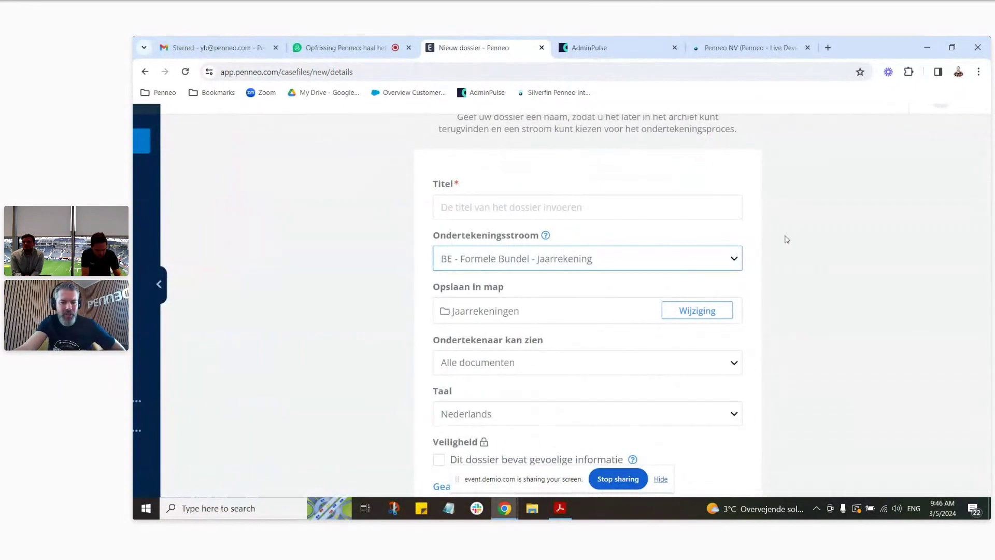
click(546, 236)
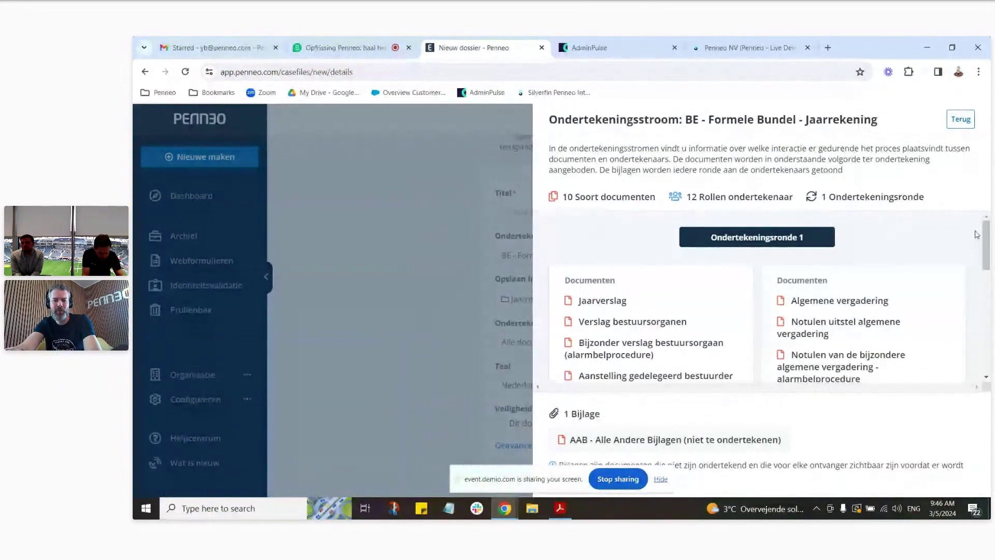
mouse_move(988, 231)
mouse_down()
mouse_move(989, 307)
mouse_move(989, 242)
mouse_up()
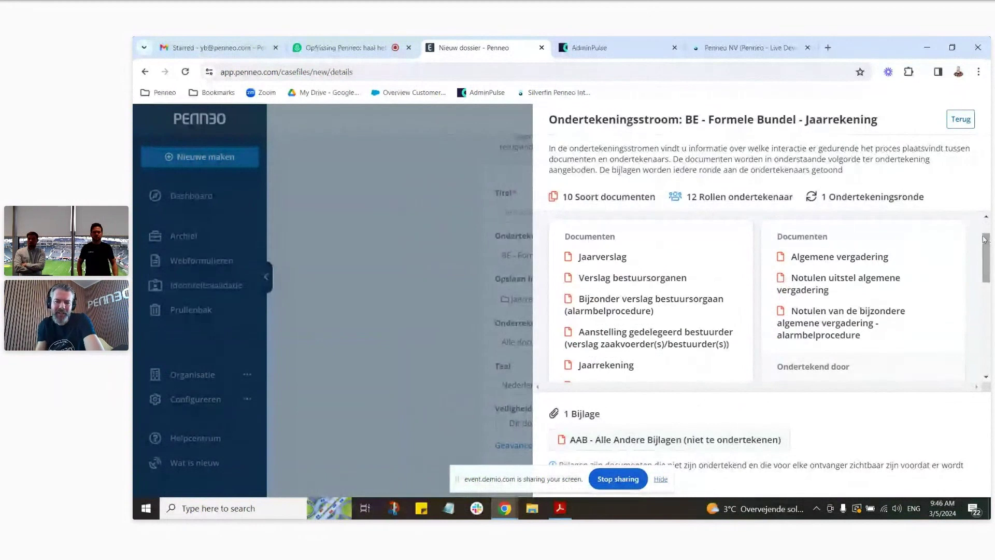
drag(985, 250, 989, 276)
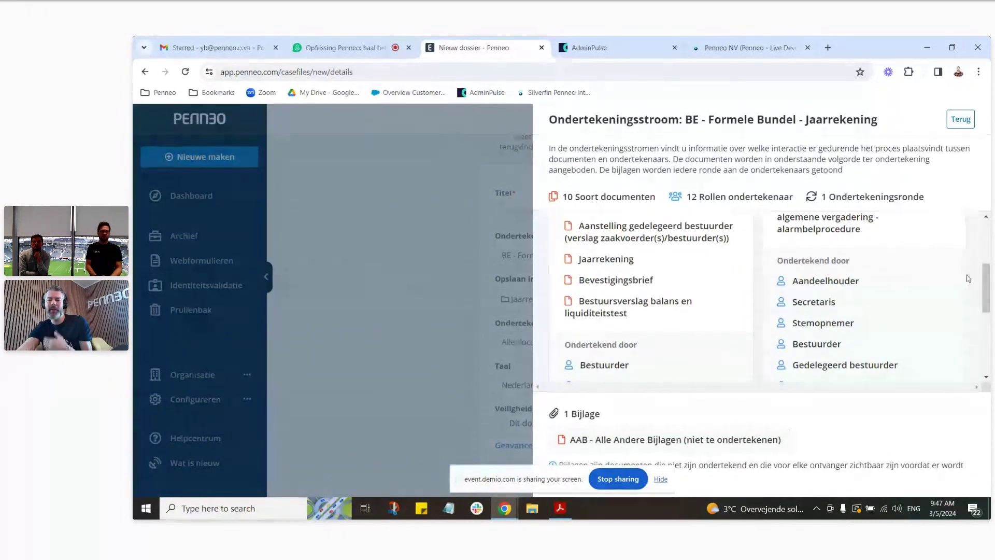
drag(986, 280, 989, 242)
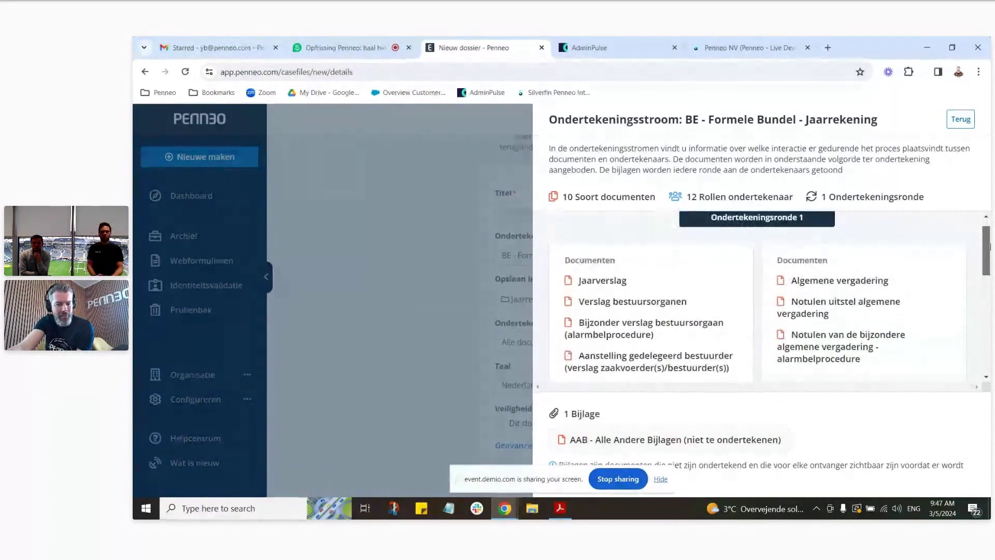
scroll(600, 266, down, 2)
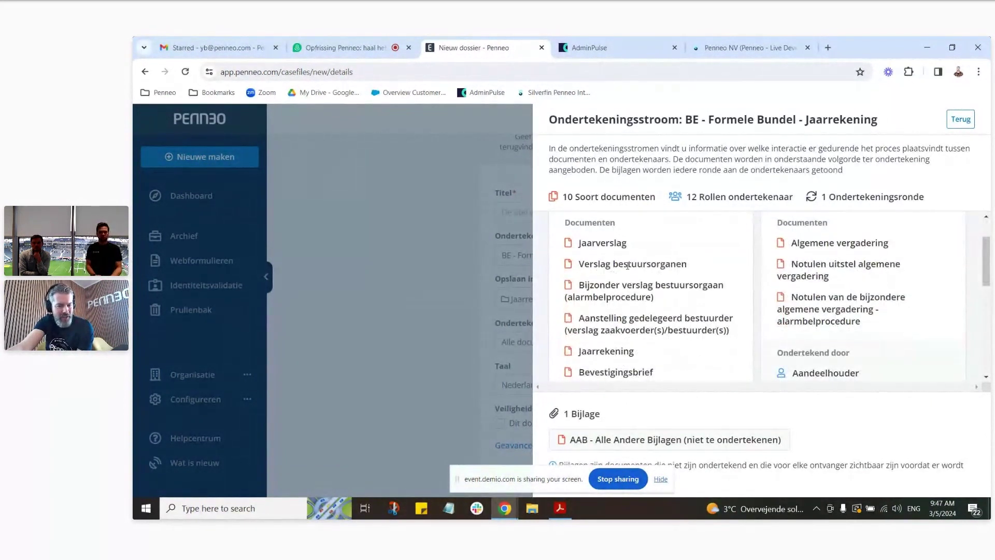
scroll(627, 266, down, 2)
scroll(618, 258, down, 2)
scroll(659, 273, up, 2)
scroll(681, 285, up, 2)
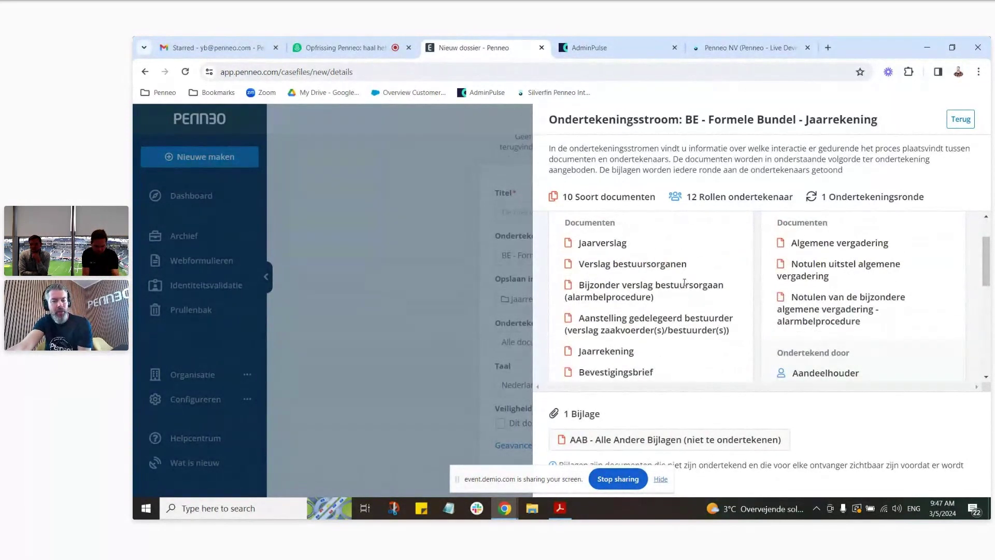
scroll(685, 283, down, 4)
drag(591, 345, 649, 328)
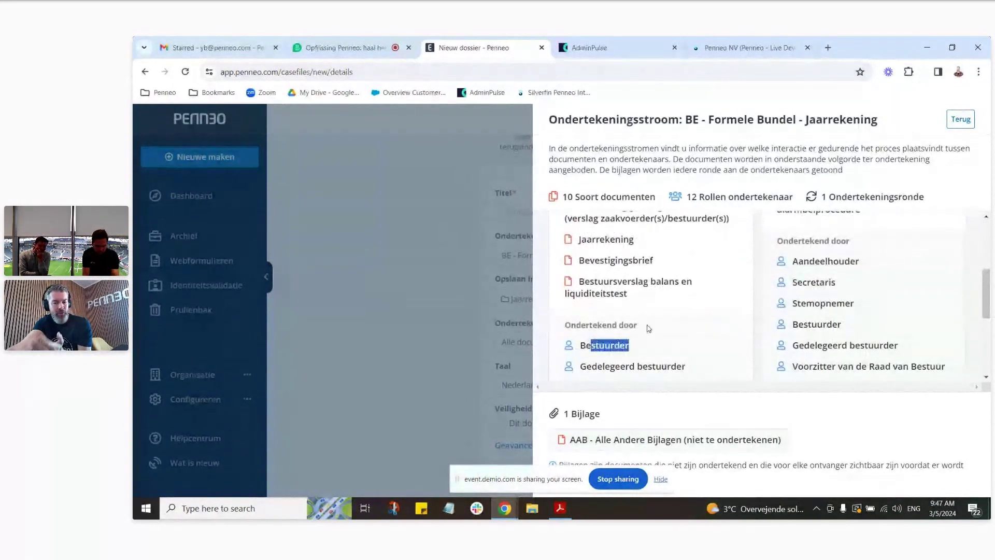
scroll(689, 288, up, 5)
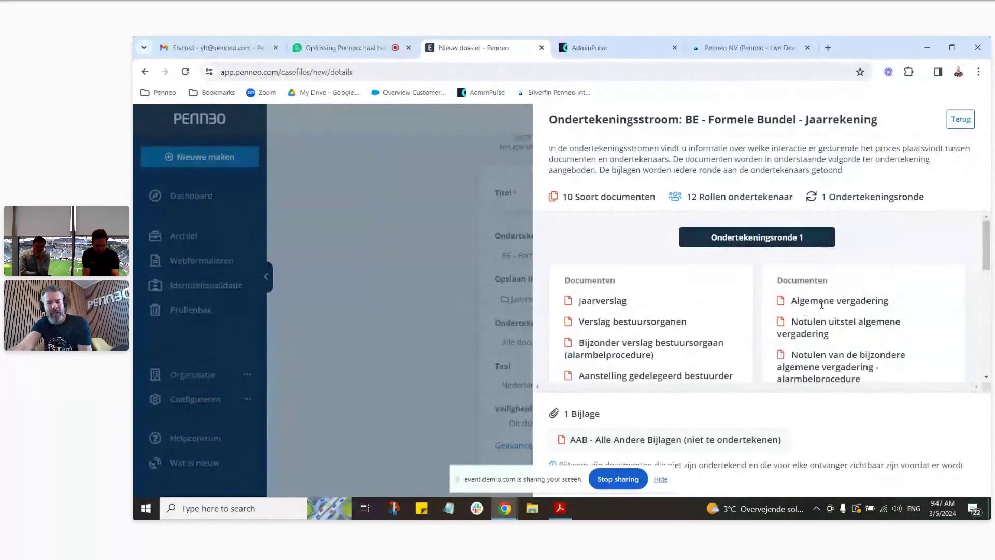
Step: Read through the BE - Formele Bundel - Jaarrekening description panel, then close it with Terug
scroll(829, 300, down, 2)
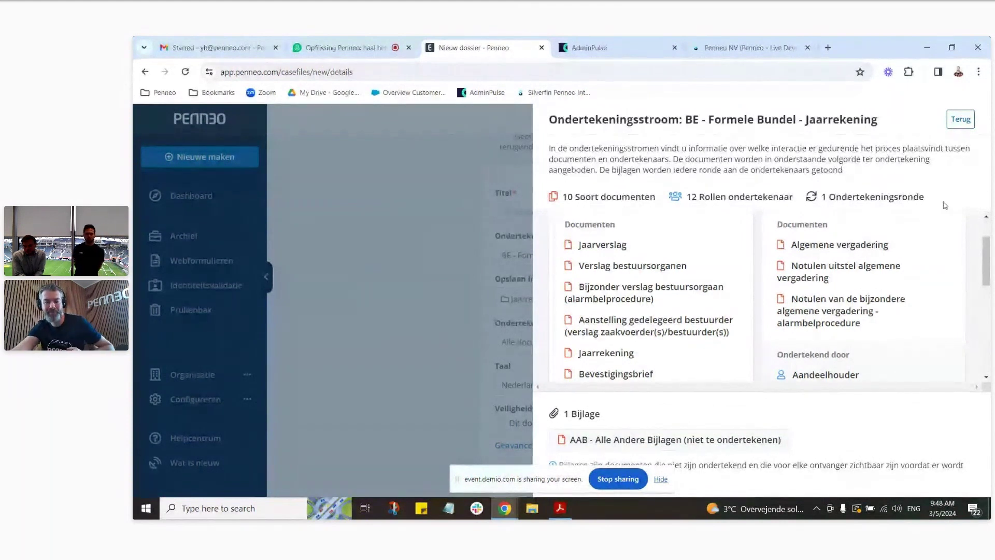
scroll(933, 243, down, 2)
scroll(988, 283, up, 3)
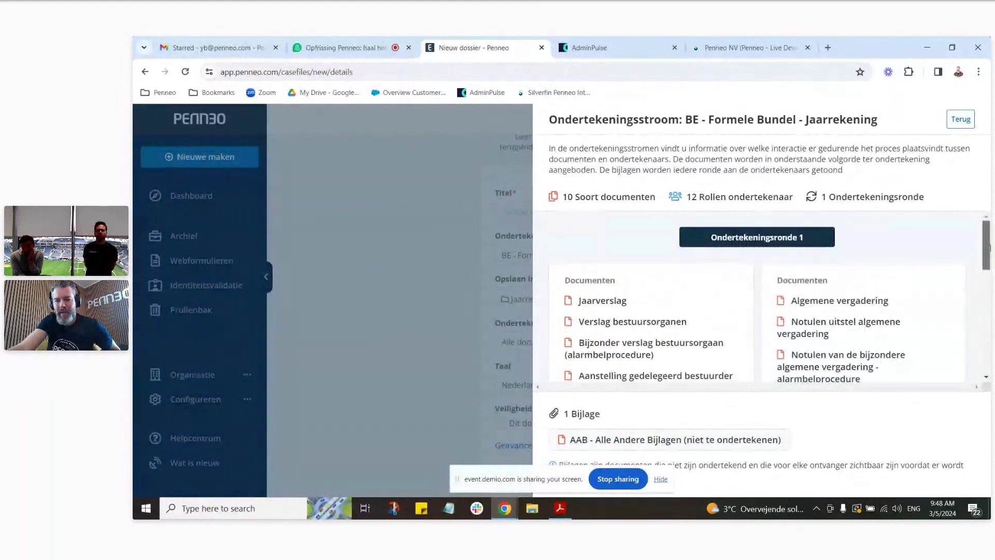
scroll(988, 275, down, 2)
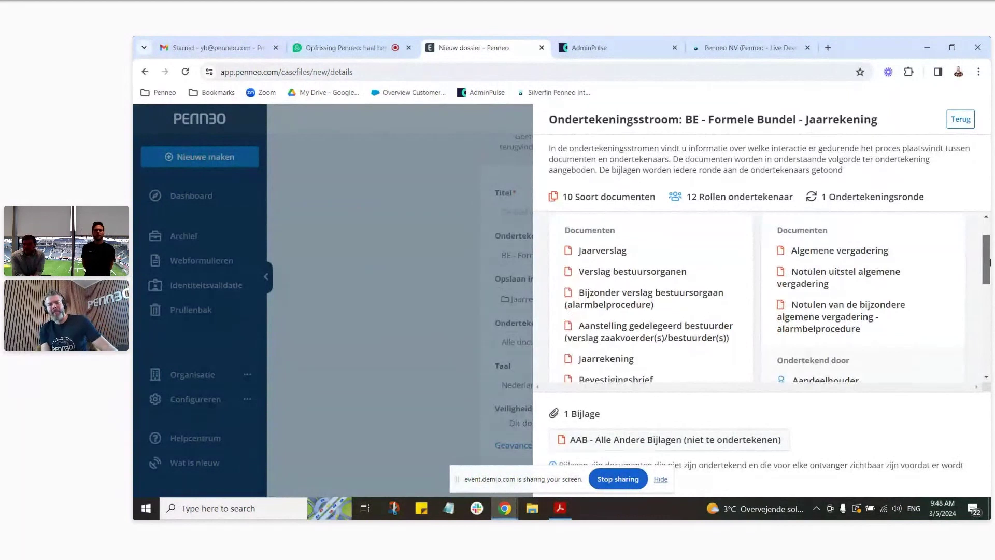
scroll(985, 263, up, 1)
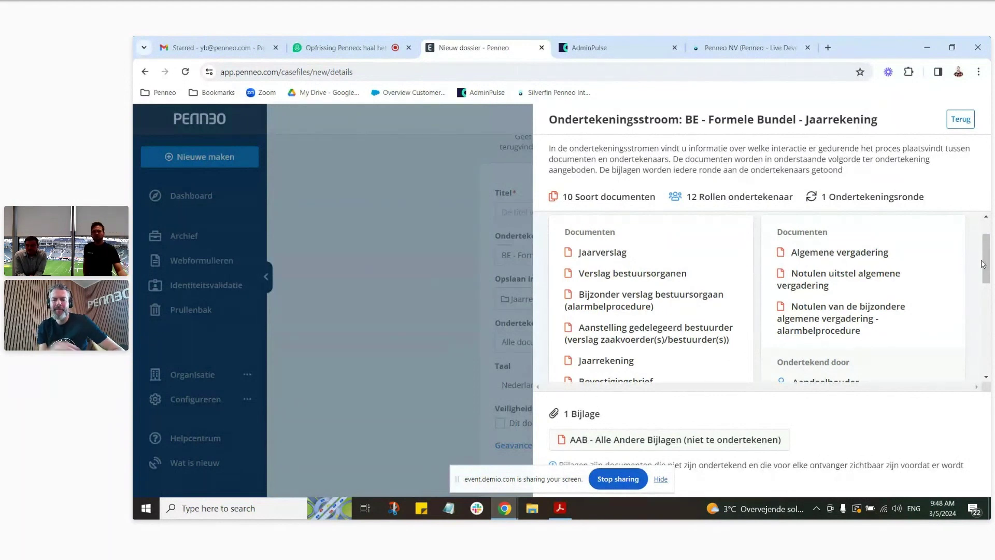
mouse_move(988, 250)
mouse_down()
mouse_move(988, 233)
mouse_move(987, 250)
mouse_up()
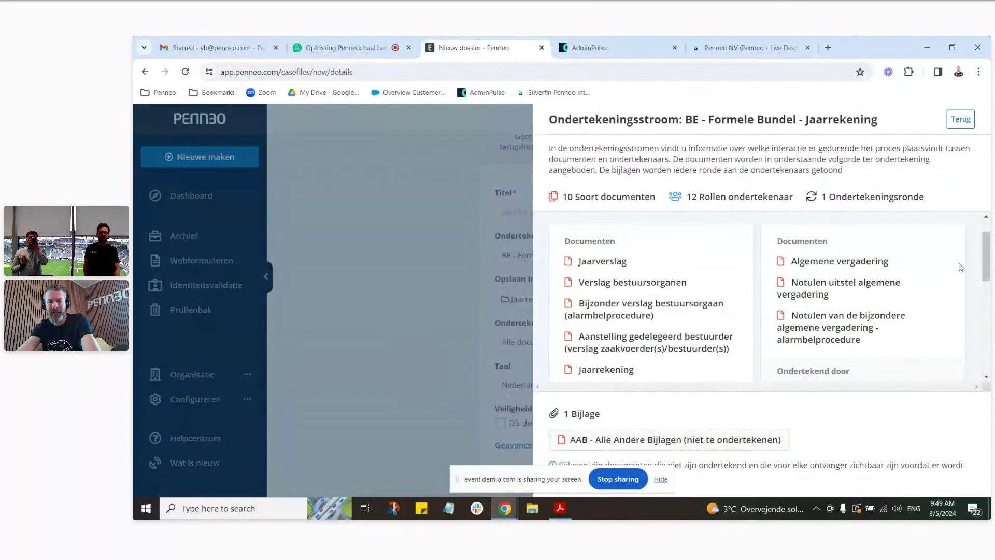
mouse_move(986, 254)
mouse_down()
mouse_move(989, 267)
mouse_move(988, 248)
mouse_up()
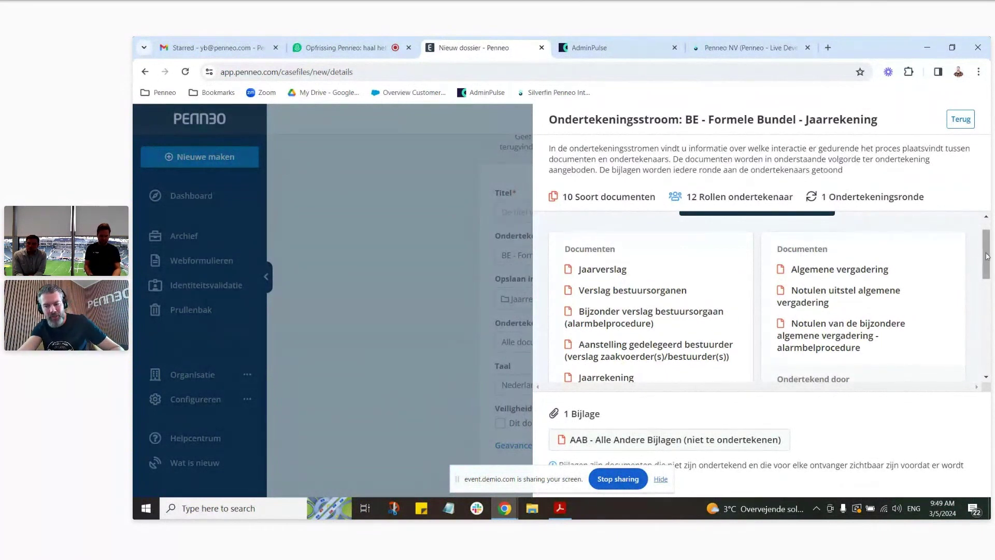
click(960, 119)
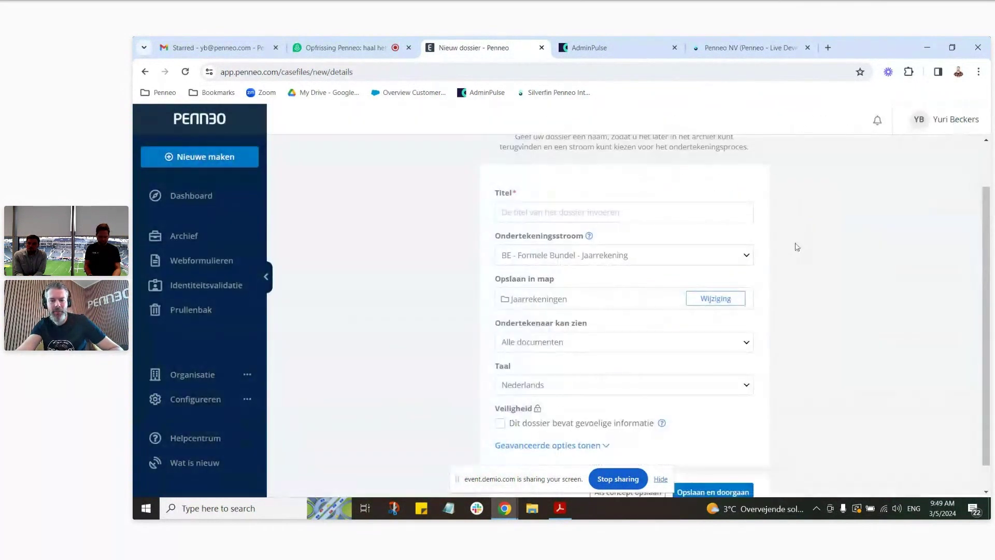
Step: Switch to the Formele Bundel flow without mandatory documents and review its description before closing it
click(746, 257)
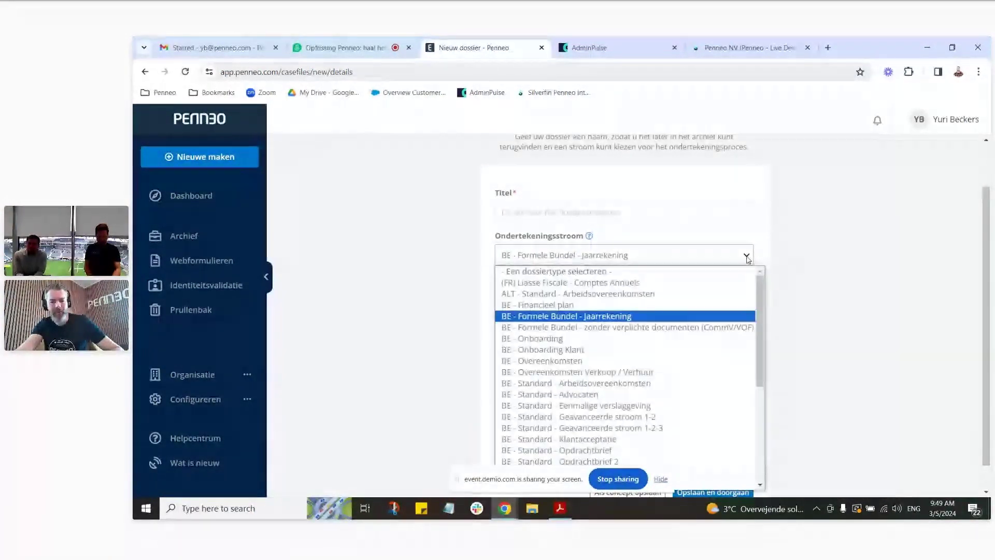
click(708, 327)
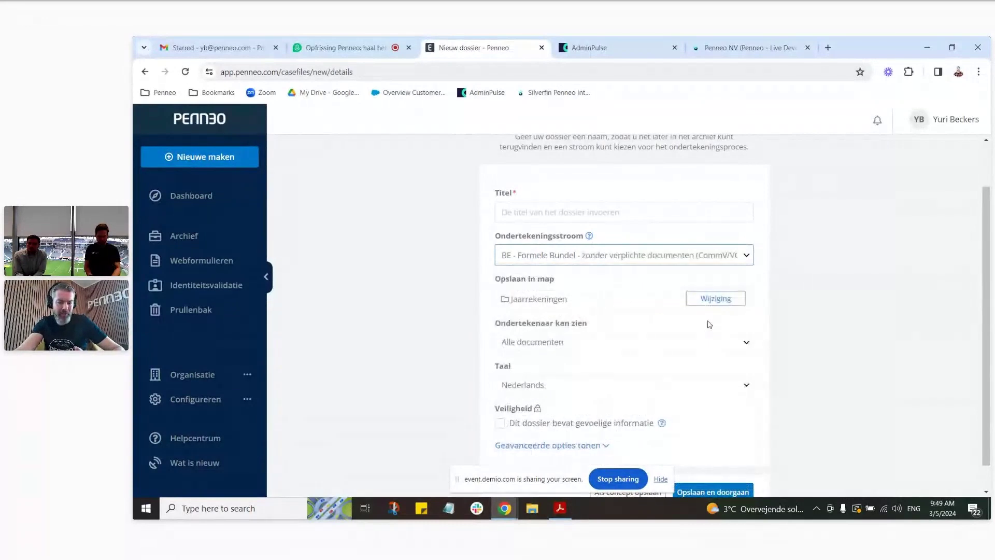
click(589, 236)
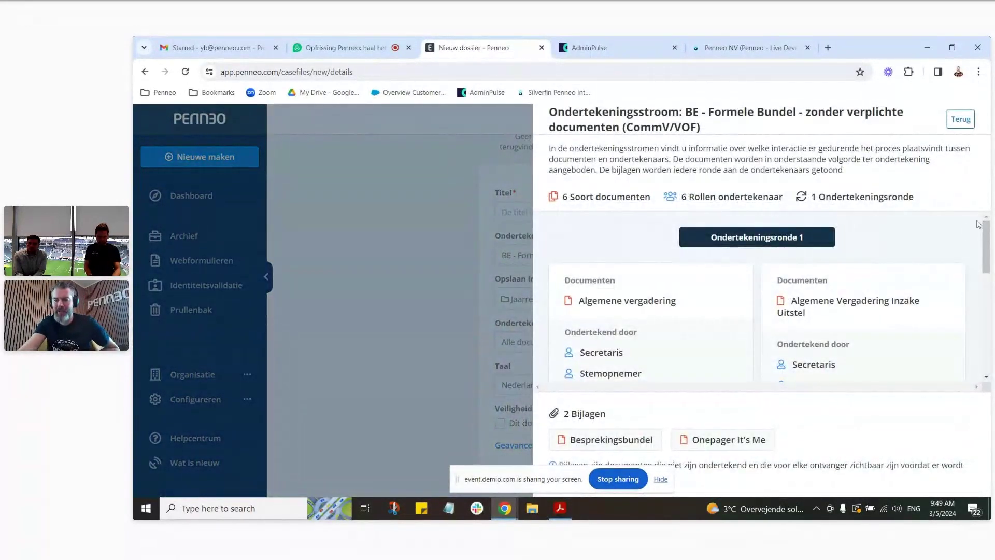
drag(989, 238, 989, 316)
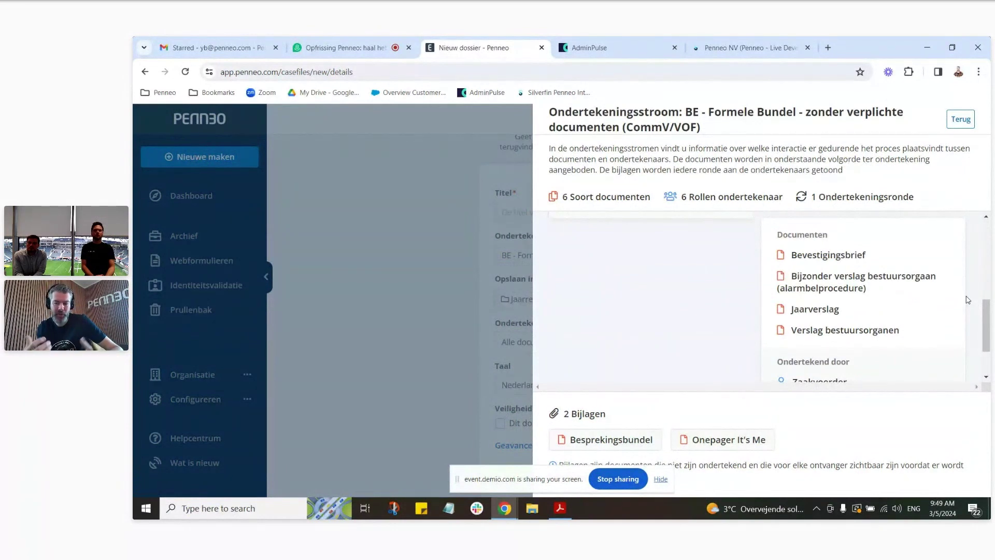
drag(986, 324, 984, 237)
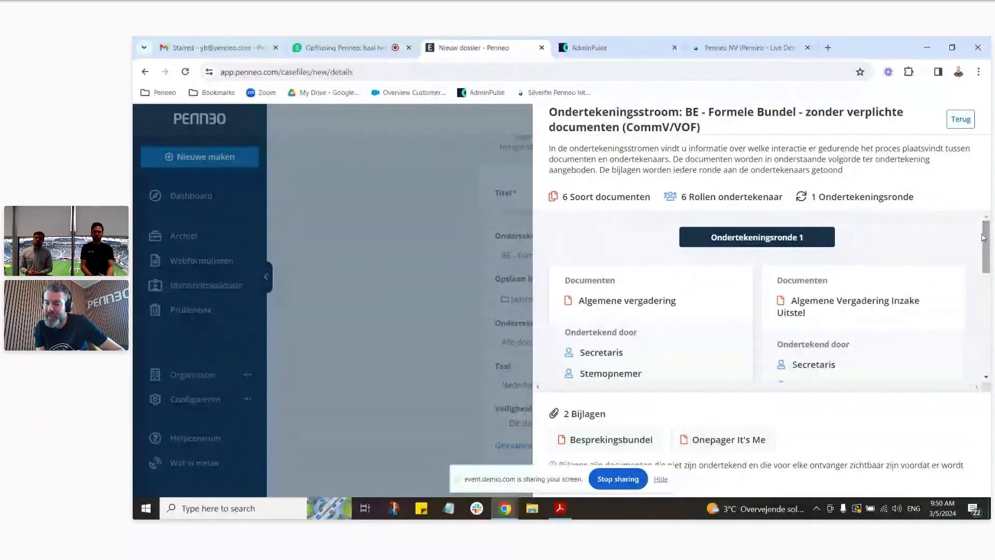
click(961, 119)
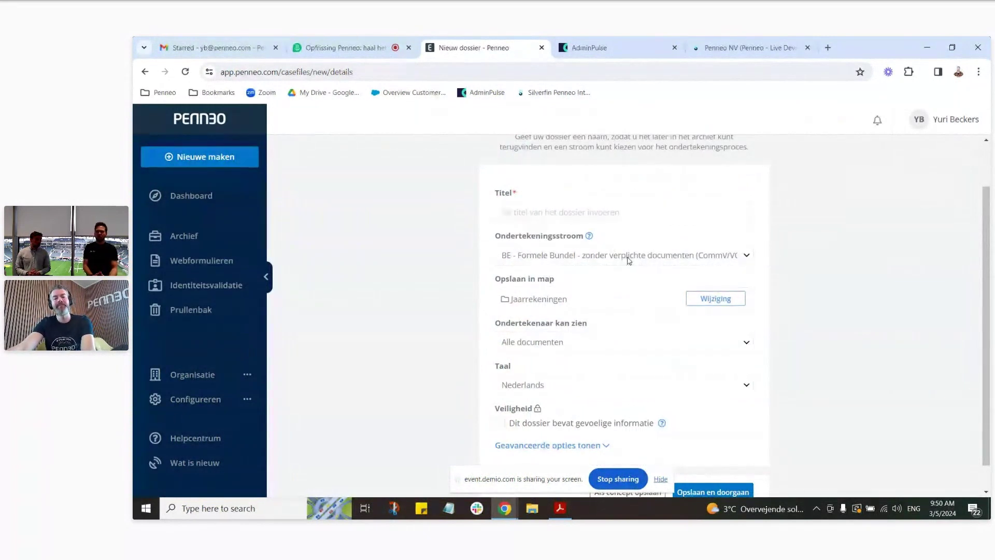
click(635, 257)
Step: Reselect BE - Formele Bundel - Jaarrekening as the signing flow, then move to the Titel field
click(657, 320)
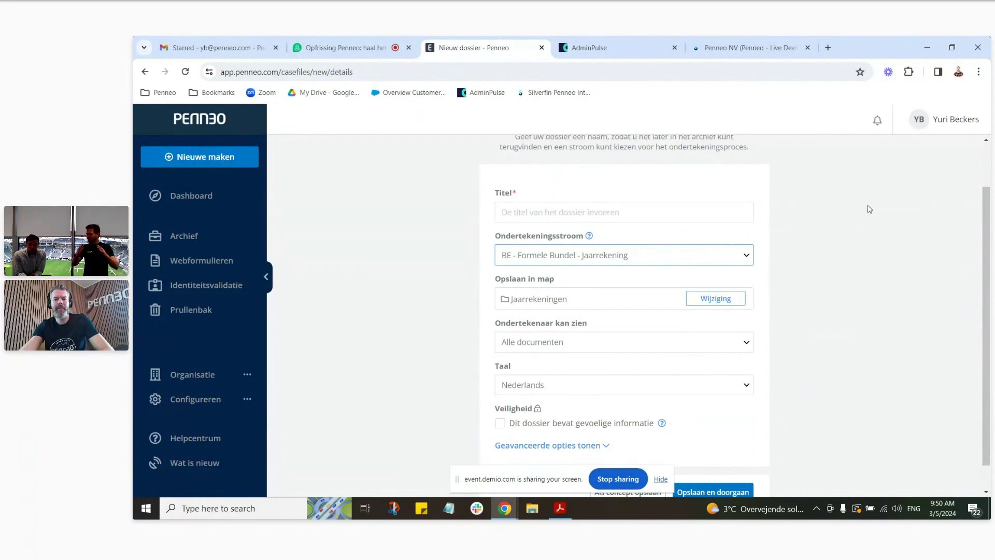
scroll(892, 207, up, 1)
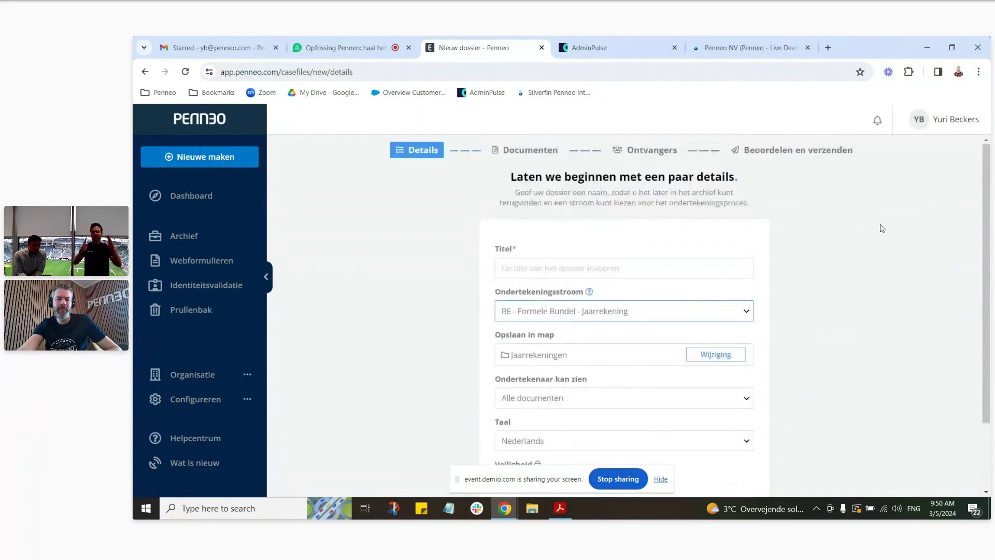
click(705, 267)
Step: Enter 'Jaarrekening Bundel Klant A' as the case file title
text(Jaarr)
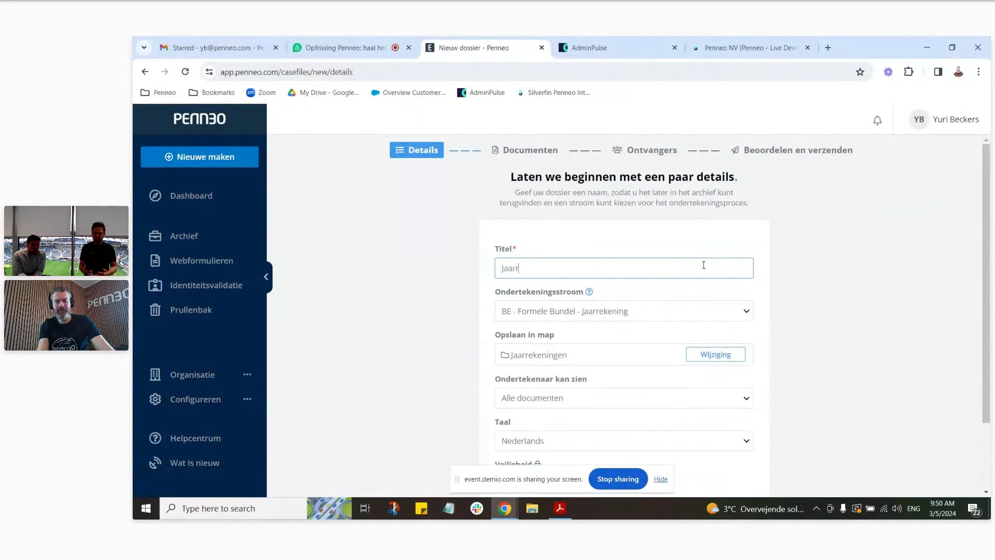
text(ekening Bund)
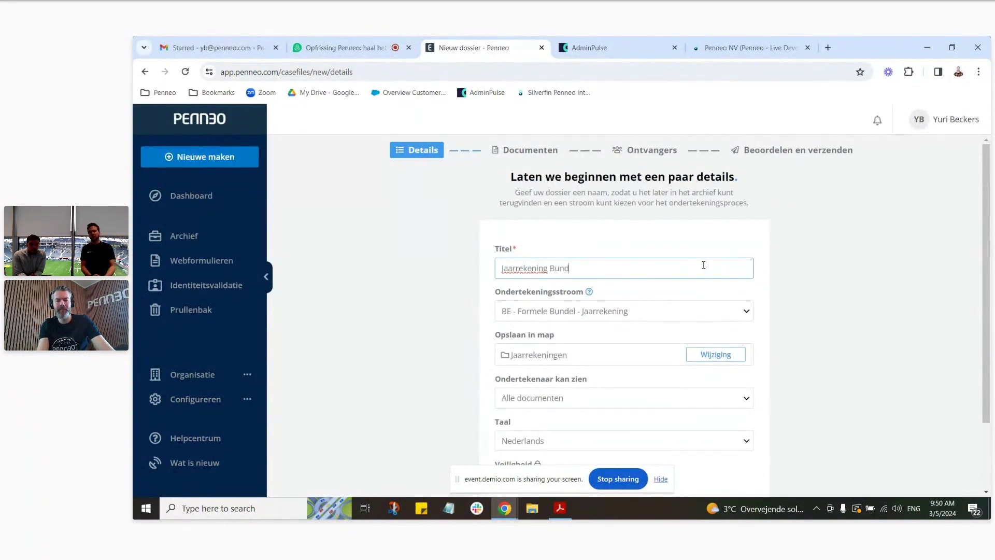
text(el Klant A)
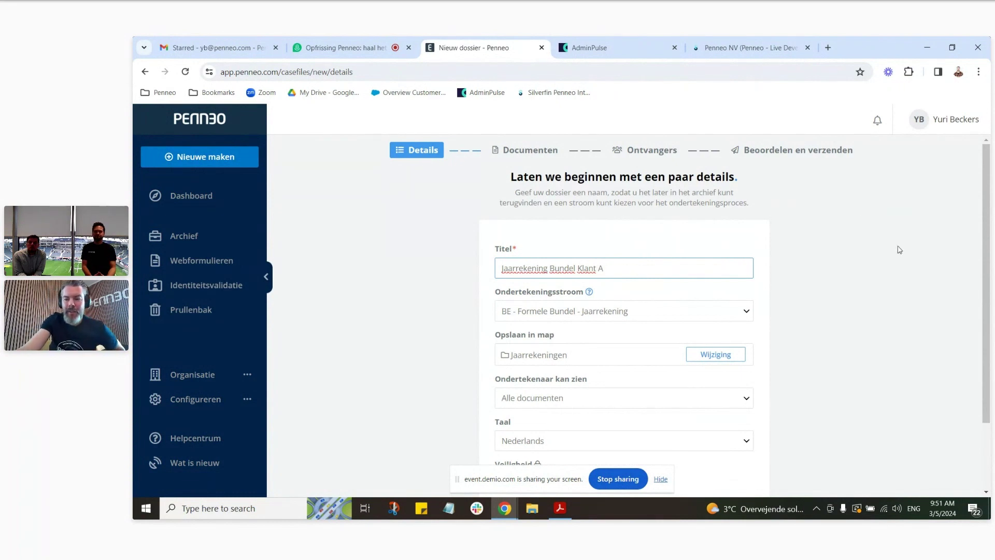
Step: Open the details of the BE - Formele Bundel - Jaarrekening flow to see its document types and signer roles
drag(980, 243, 980, 273)
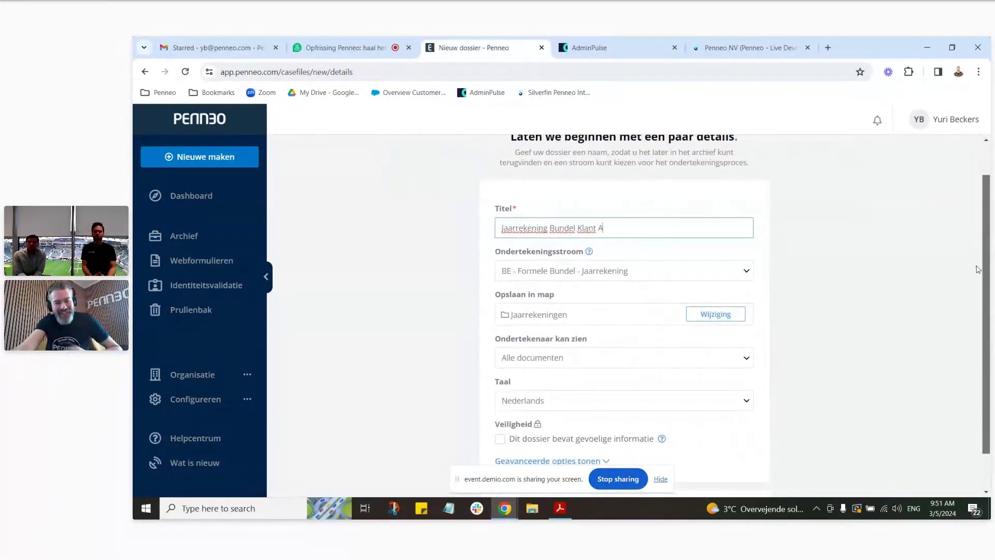
scroll(541, 219, up, 1)
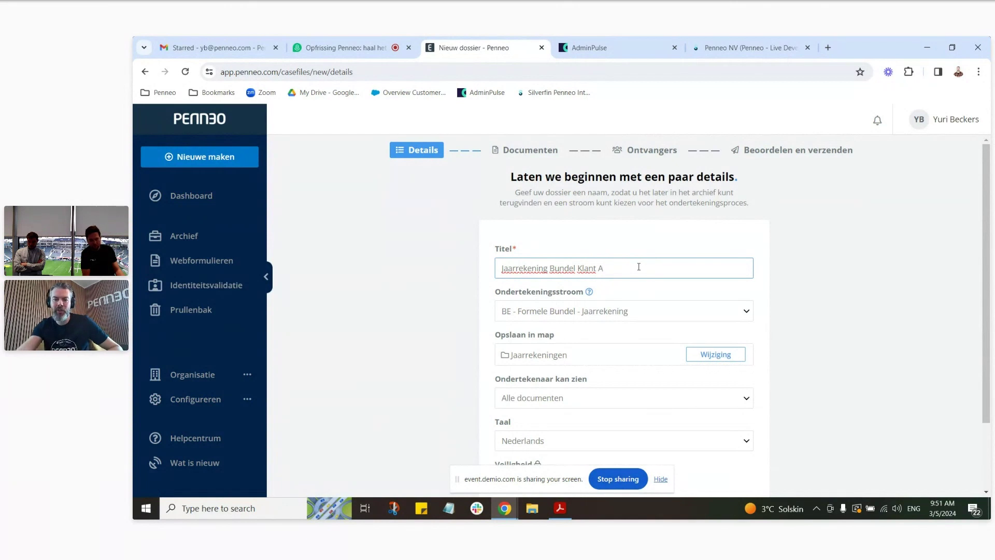
scroll(456, 244, down, 1)
scroll(431, 225, up, 1)
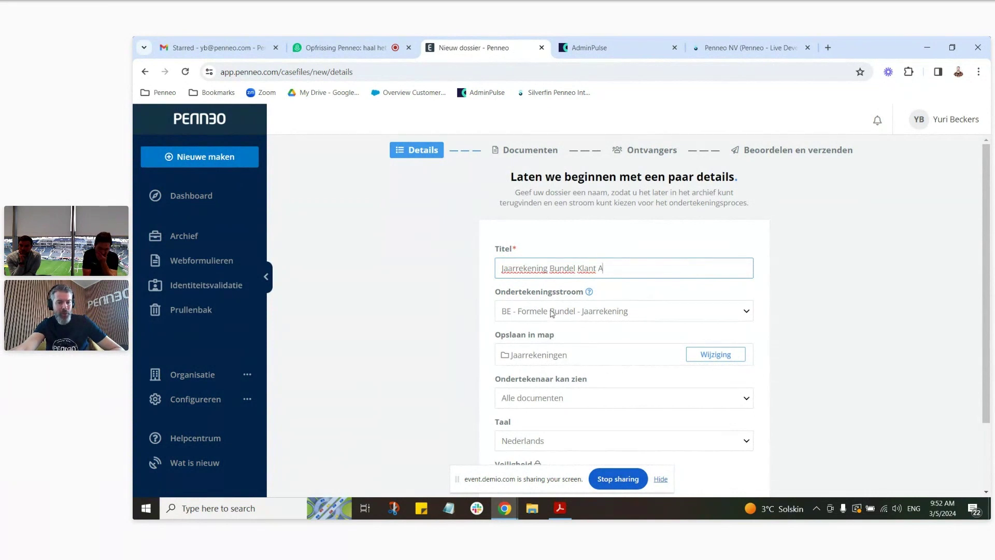
click(588, 291)
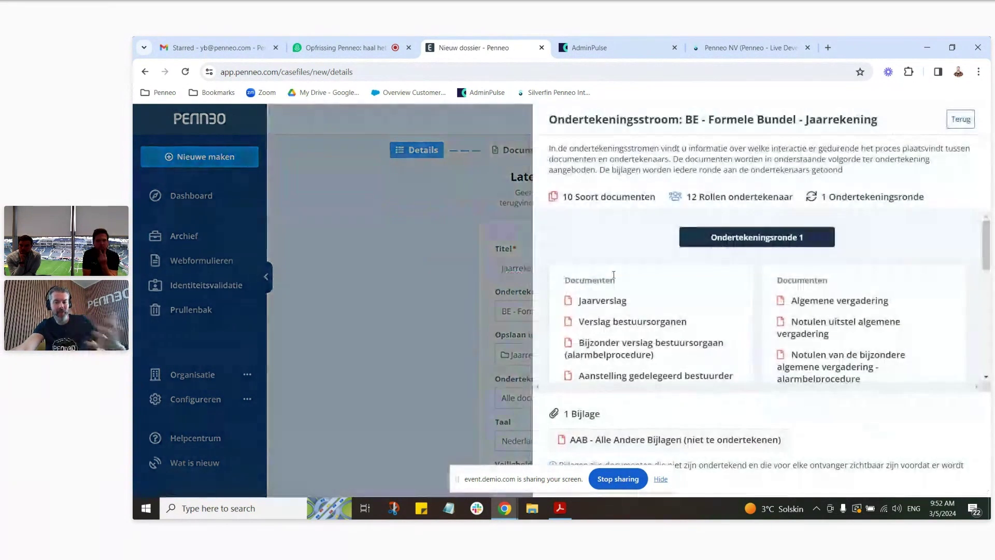
Step: Close the flow overview and open the Opslaan in map folder picker
click(961, 120)
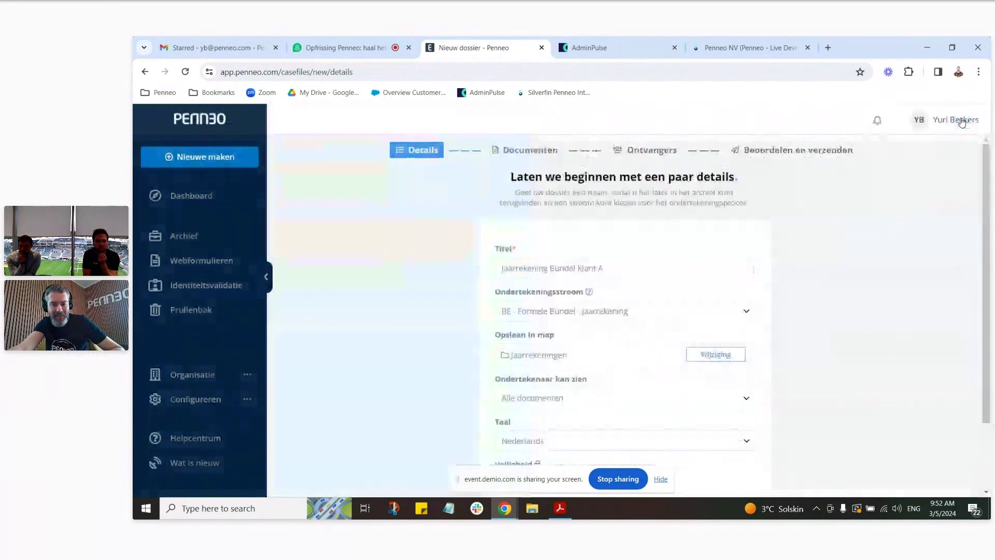
scroll(817, 223, down, 1)
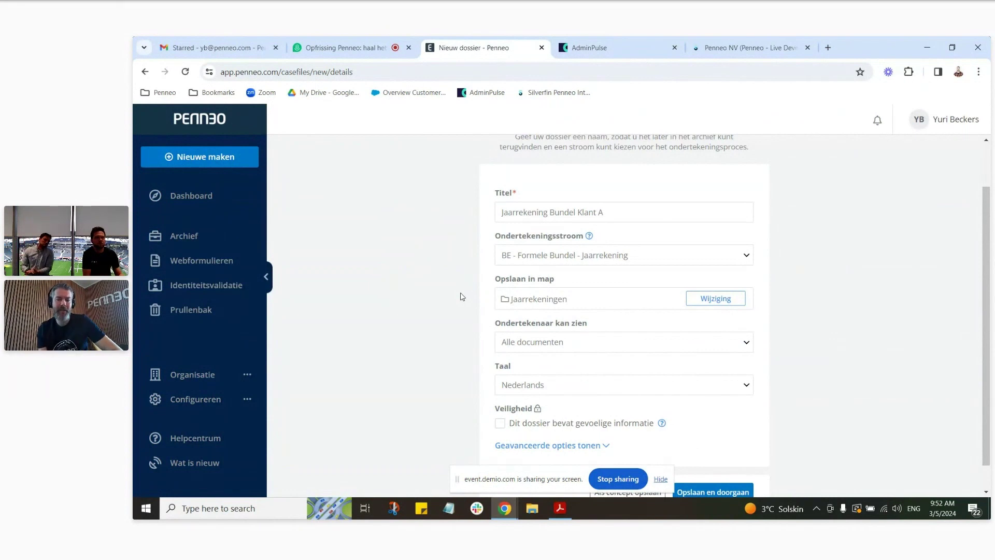
click(570, 302)
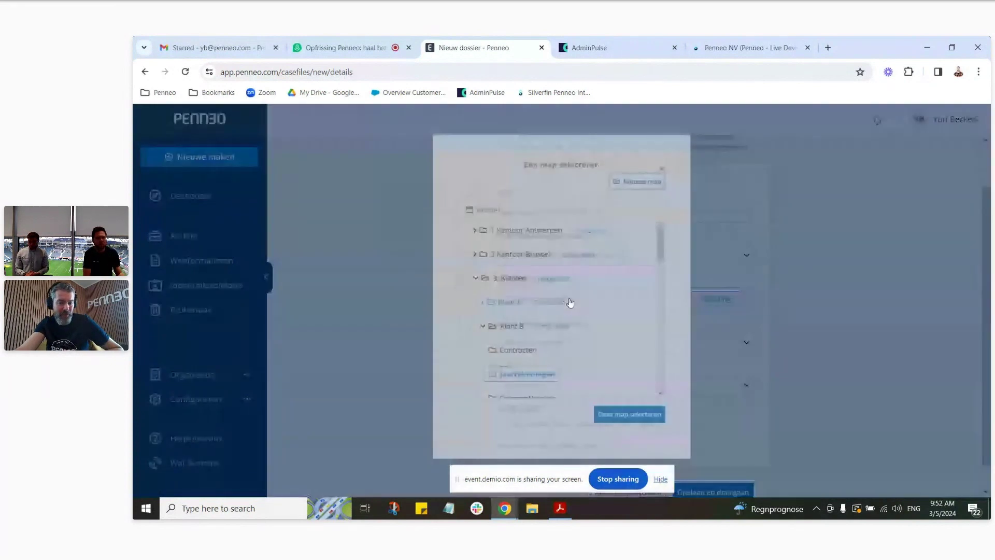
Step: Choose Jaarrekeningen as the case file's storage folder
scroll(551, 285, down, 6)
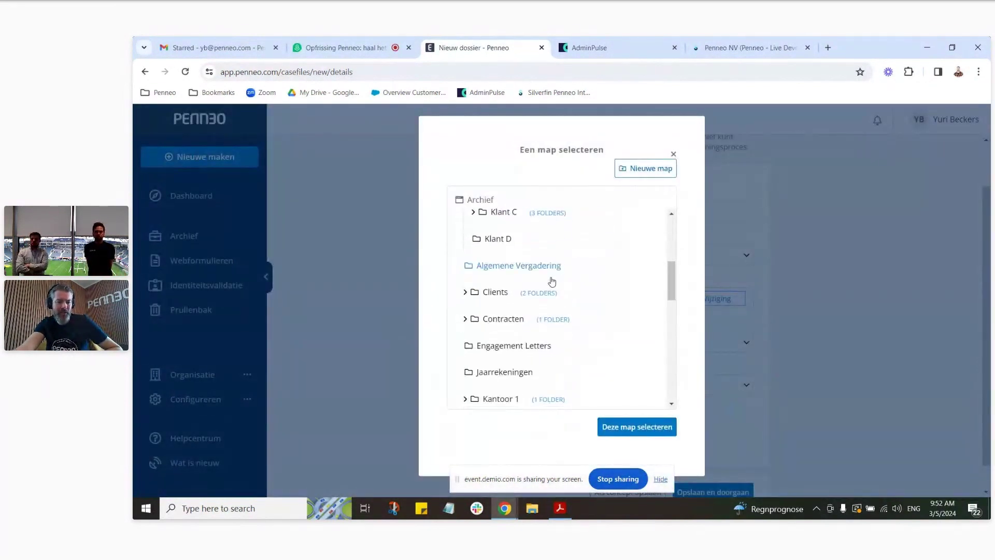
click(499, 317)
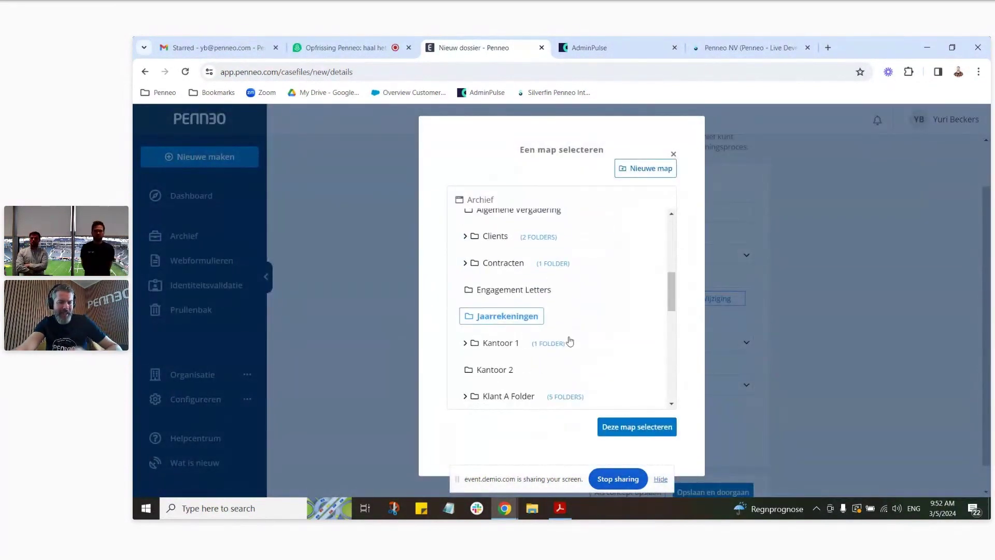
click(635, 427)
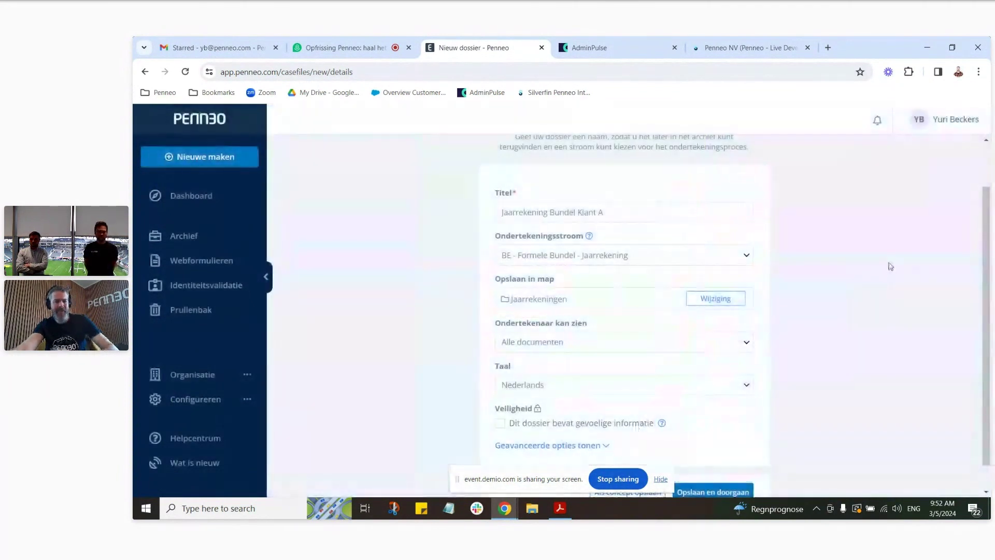
Step: Try Documenten ter ondertekening for signer visibility, then revert to Alle documenten
scroll(828, 281, down, 1)
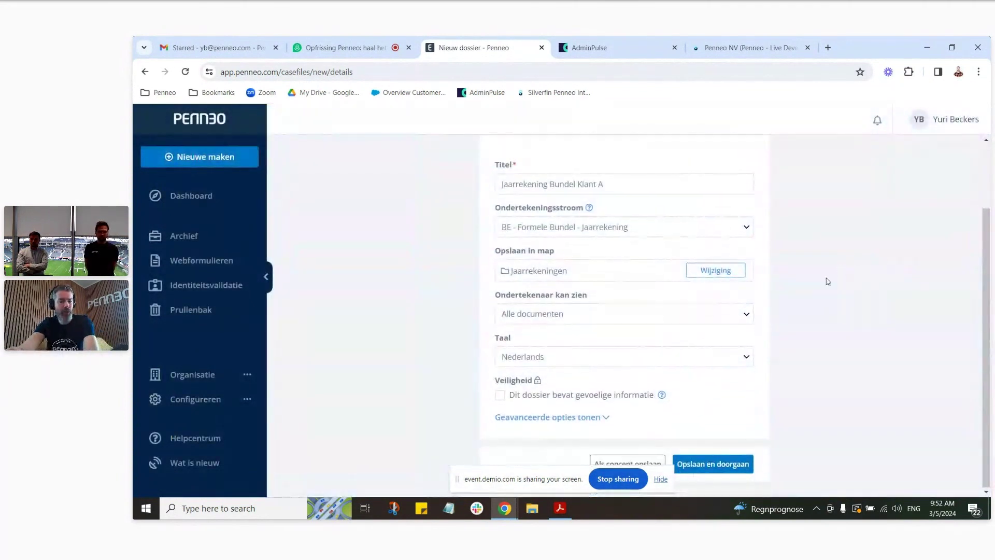
click(748, 317)
click(736, 340)
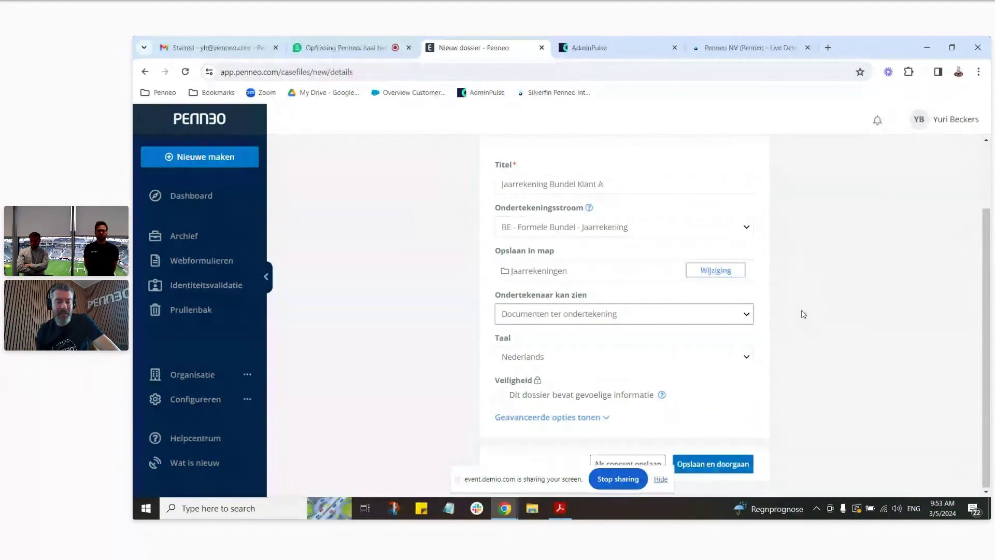
click(740, 316)
click(744, 331)
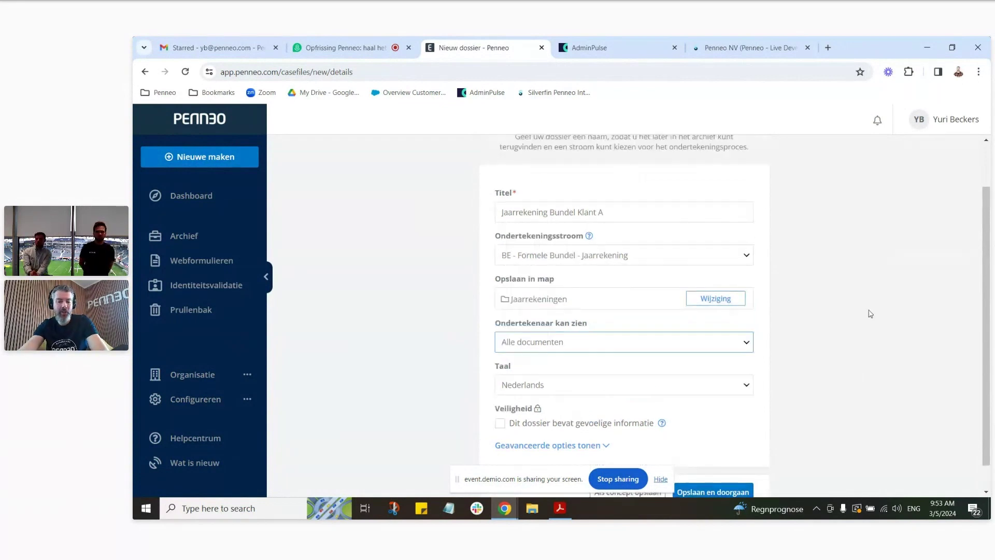
Step: Expand the case file's advanced options to show the meeting-signing and reference fields
scroll(874, 301, up, 3)
scroll(876, 293, down, 2)
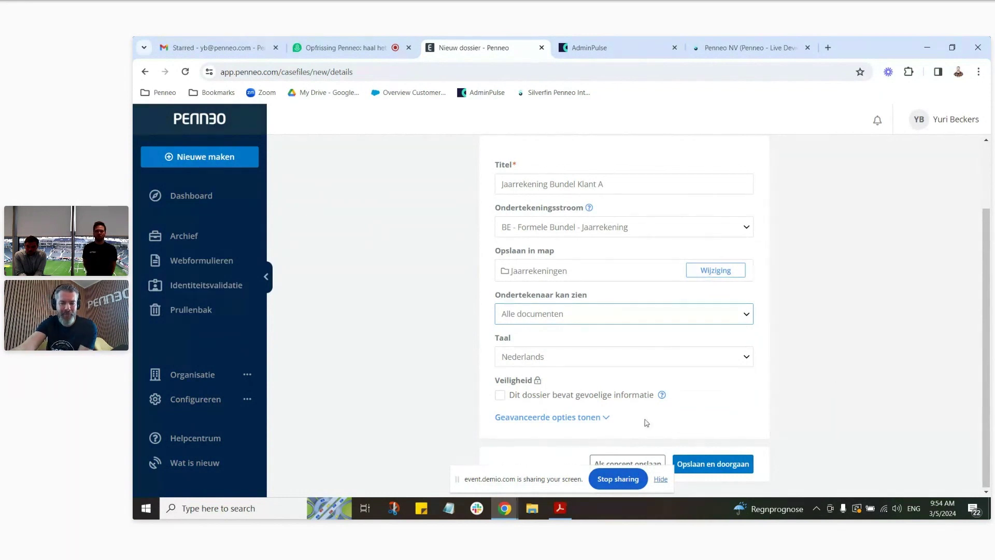
click(605, 418)
scroll(888, 332, down, 2)
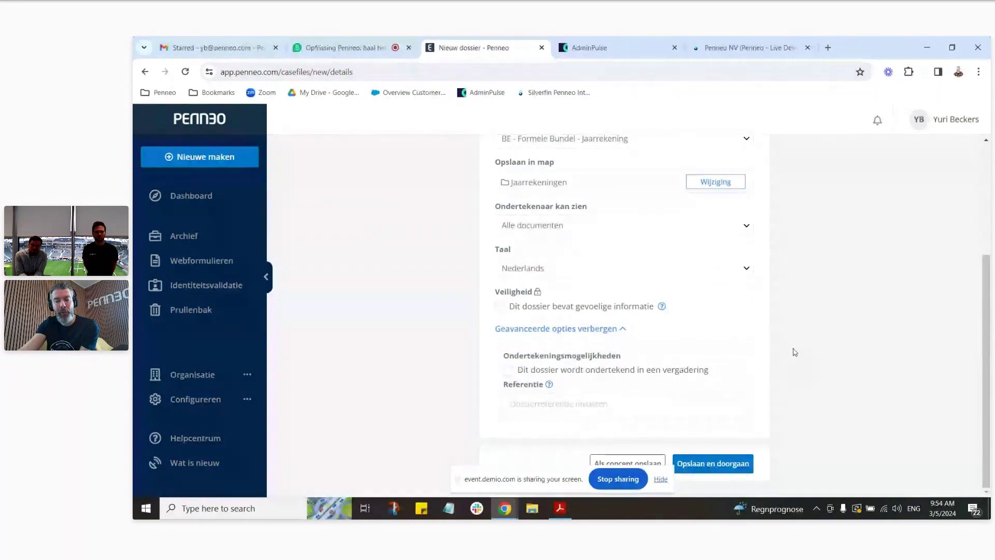
Step: Collapse the advanced options again and review the completed case file details form
scroll(828, 308, up, 3)
scroll(887, 225, down, 3)
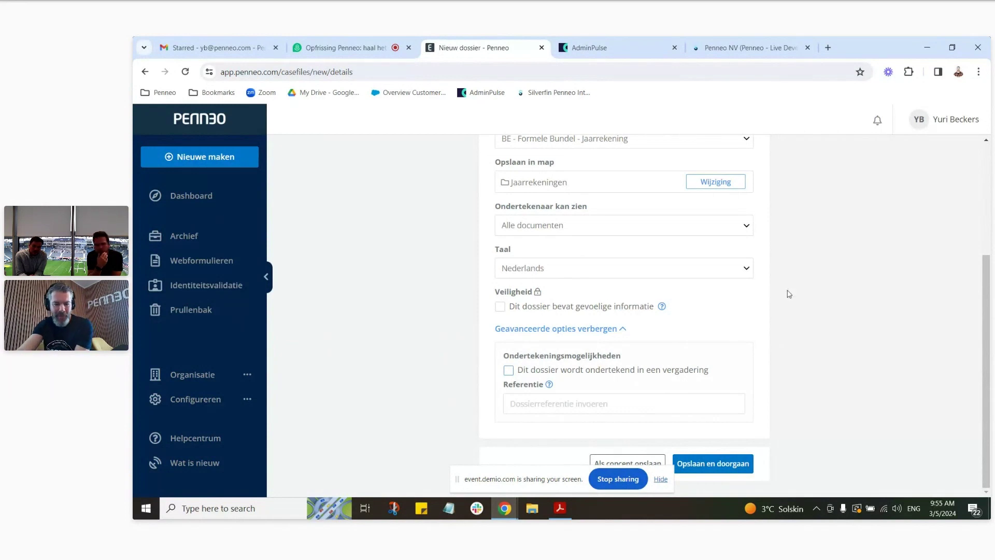
click(624, 332)
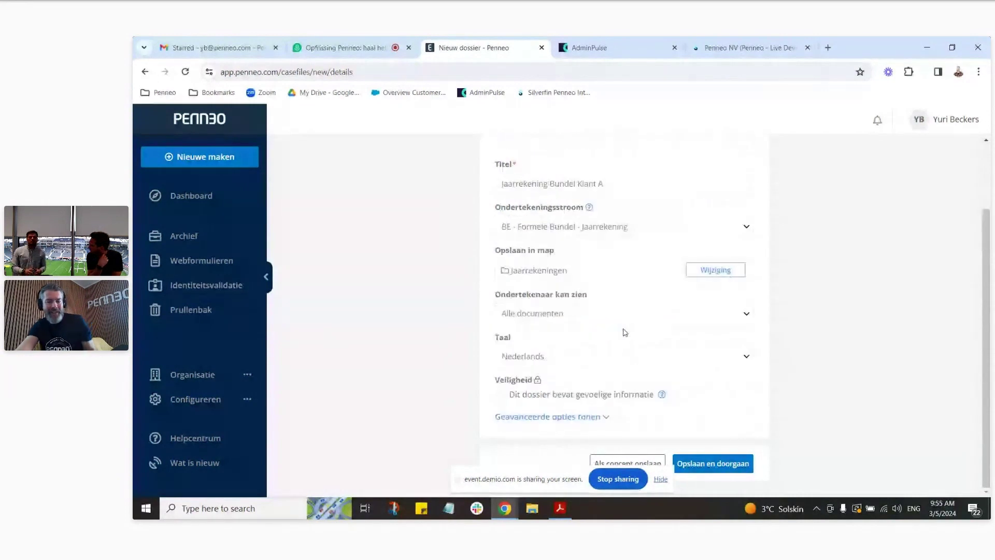
scroll(731, 259, up, 2)
scroll(680, 247, down, 2)
scroll(680, 247, up, 2)
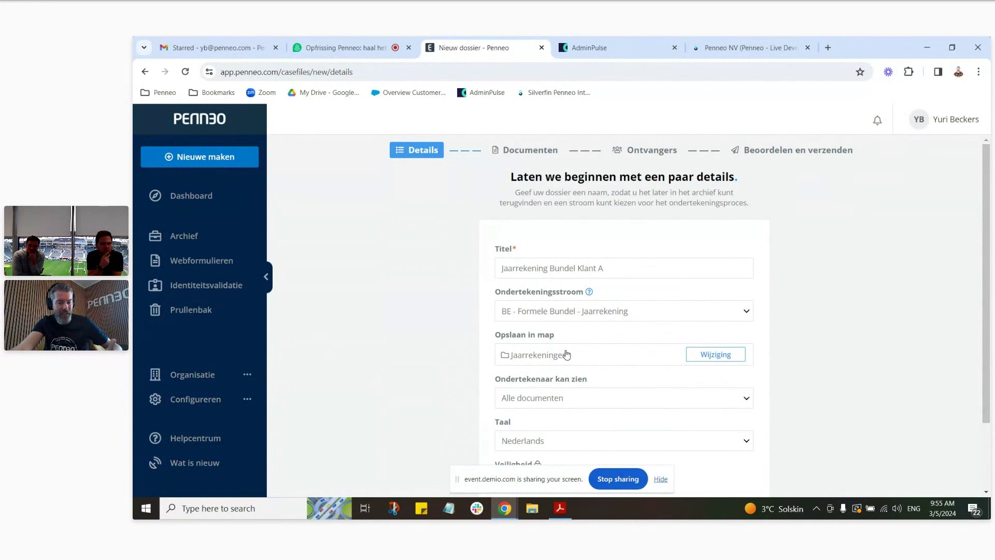
scroll(566, 355, down, 2)
Step: Save the case file details and continue to the Documents step
click(715, 465)
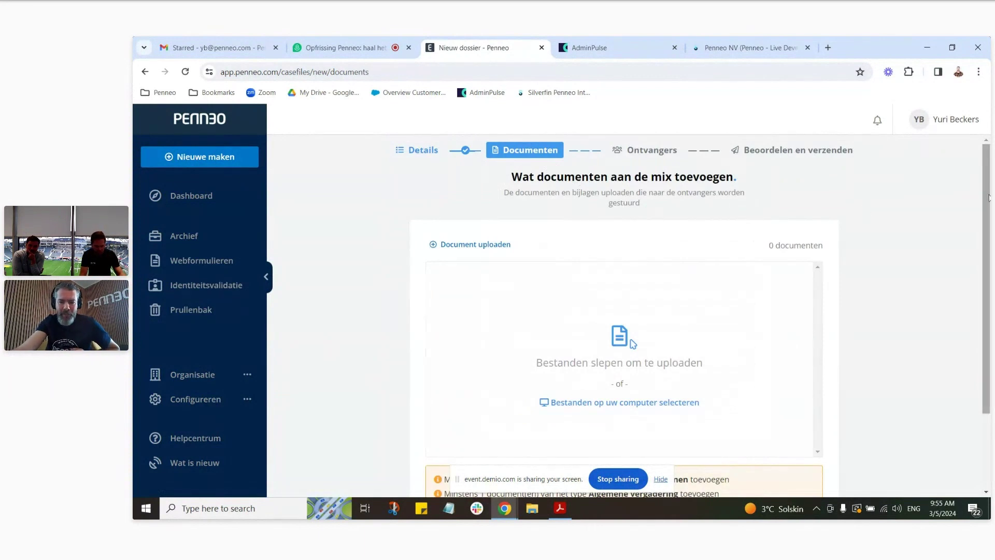
scroll(828, 326, down, 2)
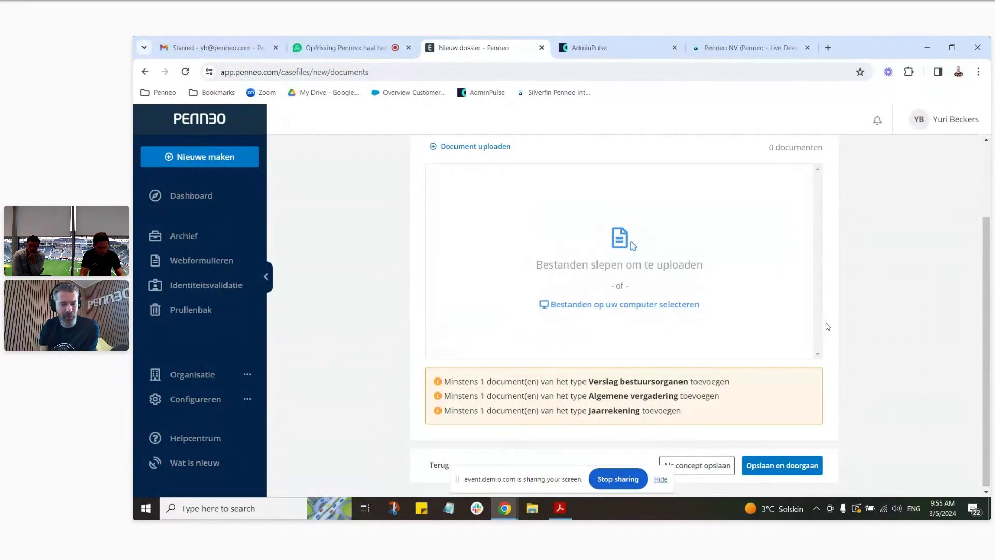
scroll(825, 317, up, 1)
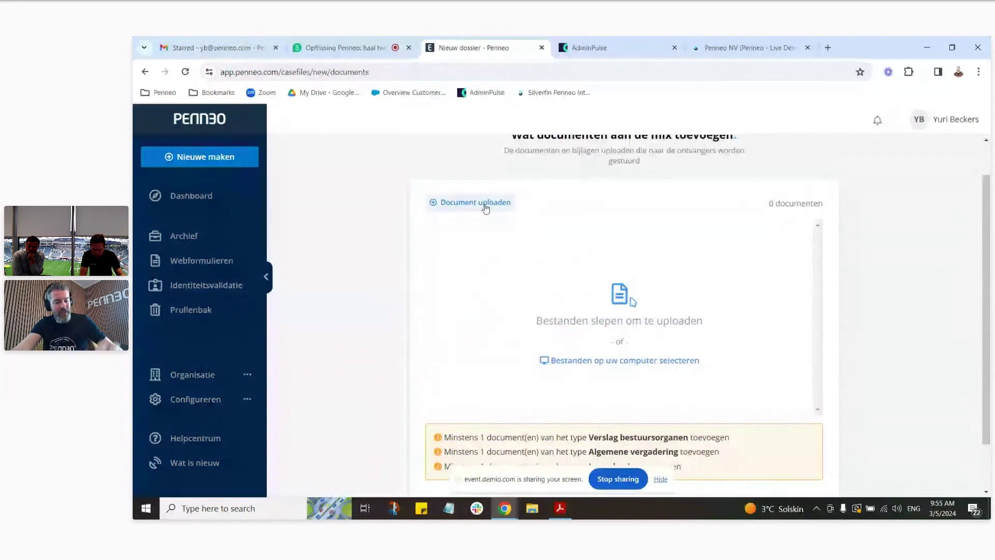
Step: Select all seven PDFs in the Formele Bundel folder and import them
click(485, 207)
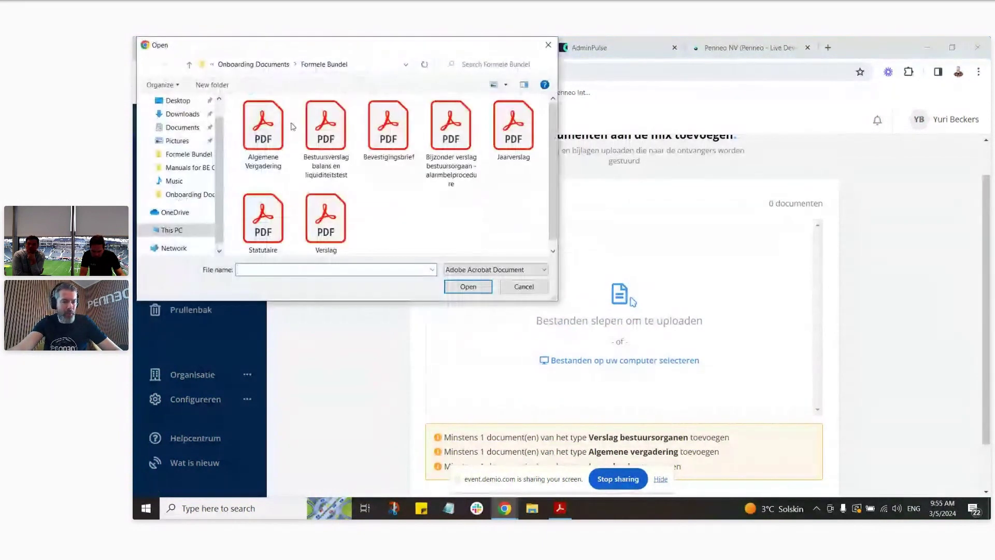
key(ctrl+a)
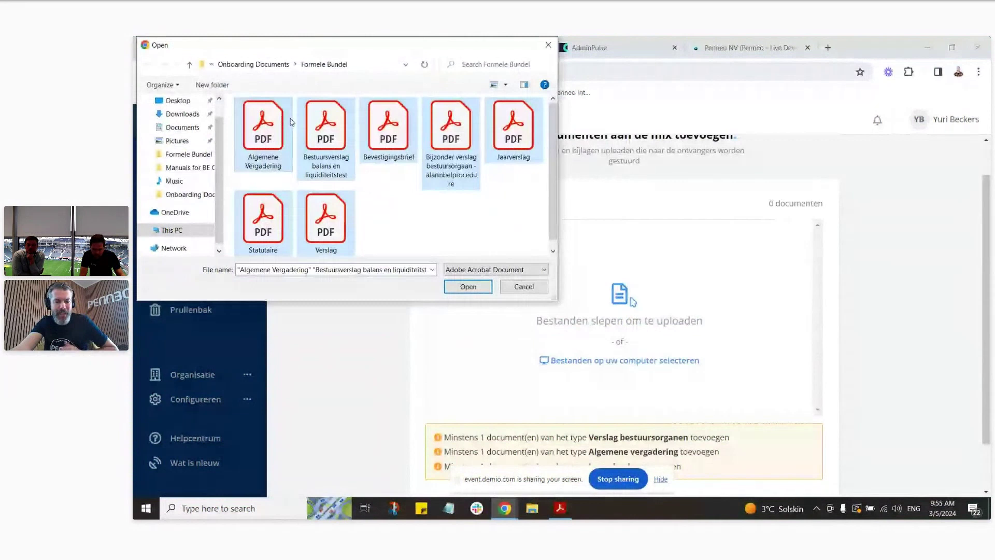
click(468, 286)
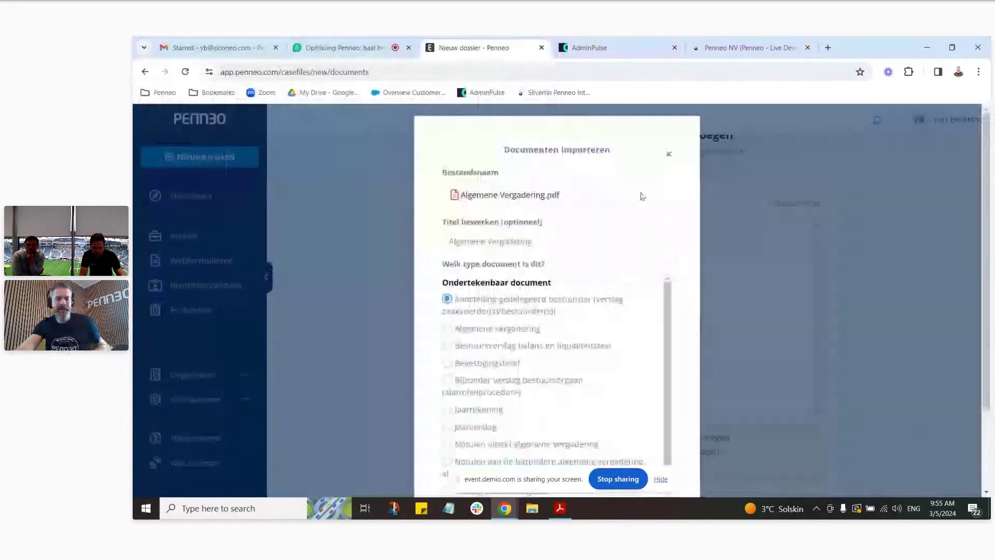
Step: Type the first three documents as Algemene vergadering, Bestuursverslag balans en liquiditeitstest, and Bevestigingsbrief
scroll(668, 209, down, 1)
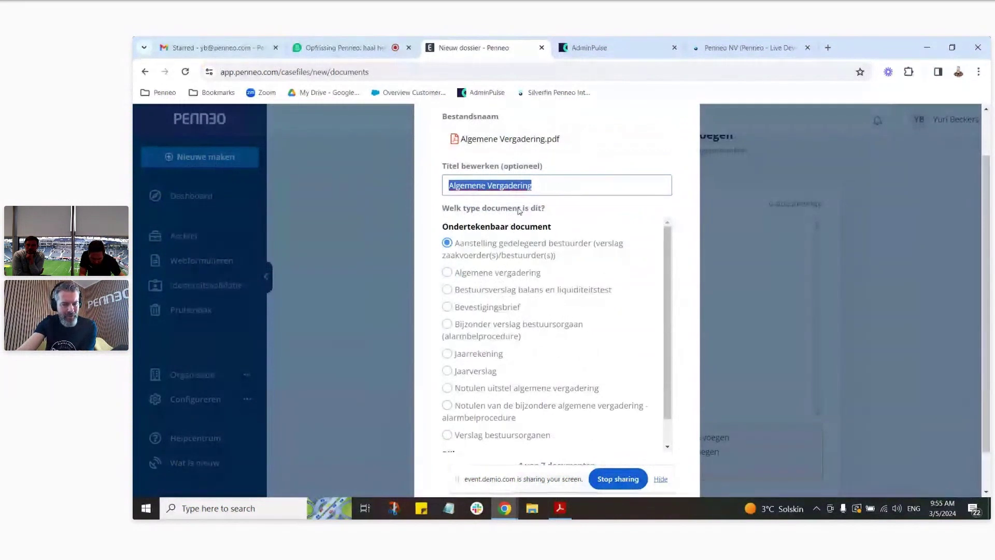
click(508, 182)
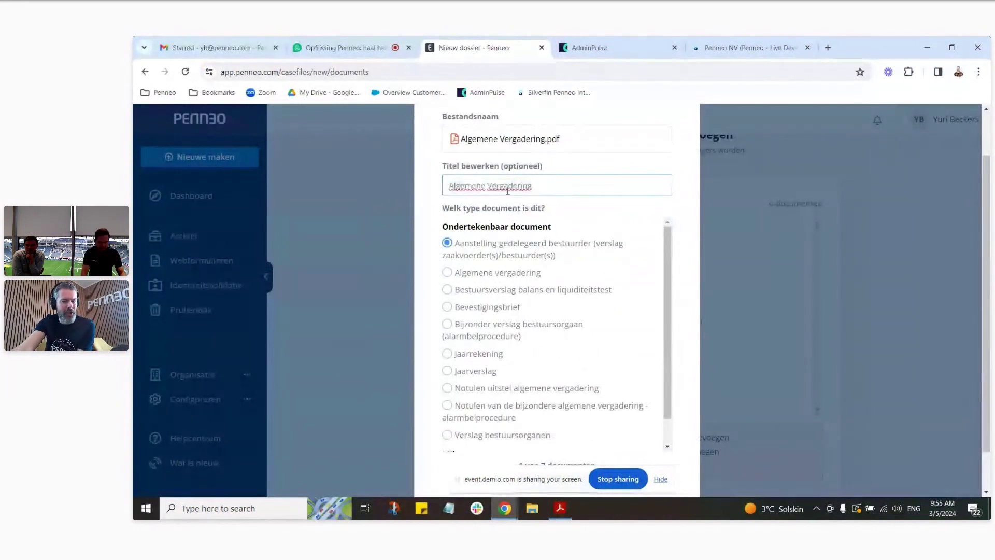
click(447, 272)
scroll(580, 273, down, 1)
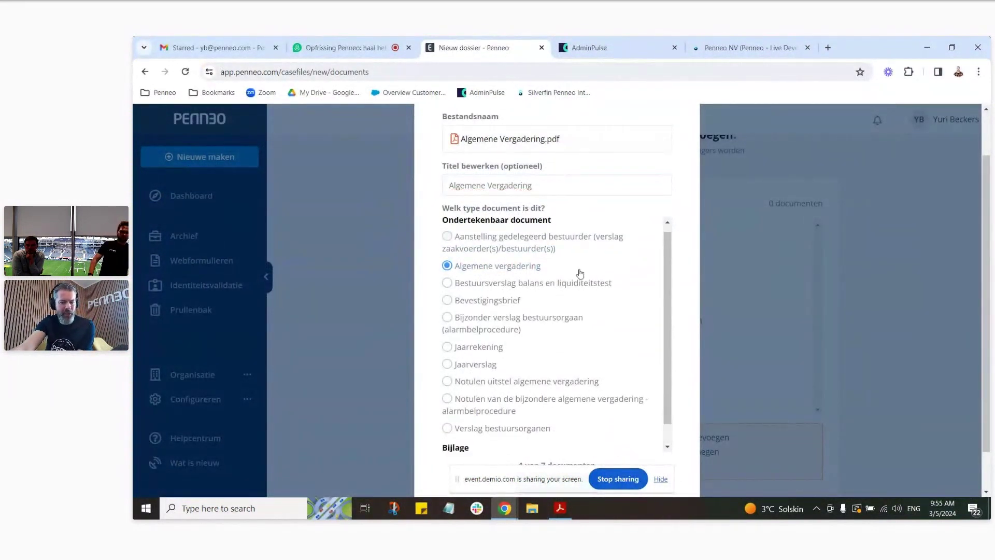
scroll(575, 363, down, 3)
click(557, 435)
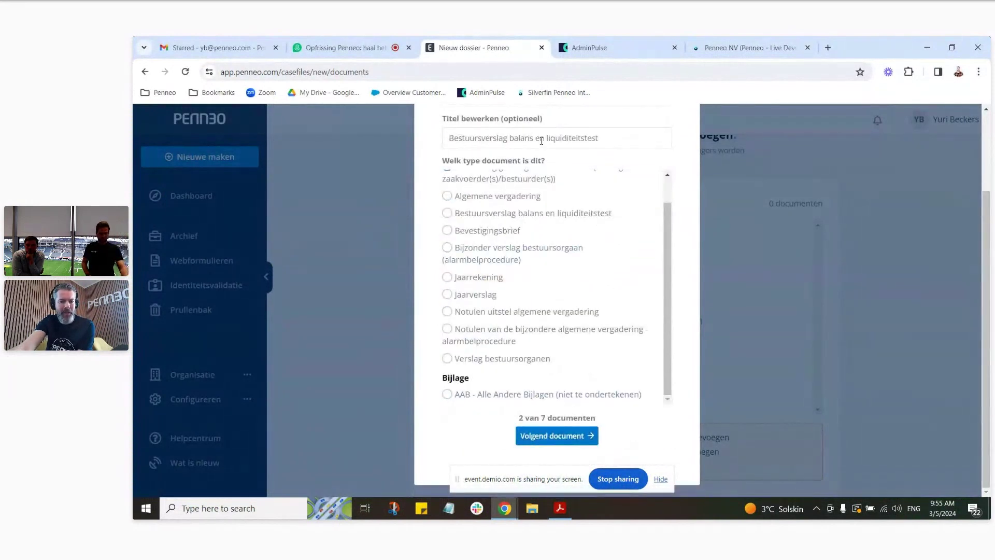
click(586, 212)
click(541, 438)
click(505, 230)
Step: Type the remaining four as Bijzonder verslag bestuursorgaan, Jaarverslag, Jaarrekening, and Verslag bestuursorganen
click(537, 438)
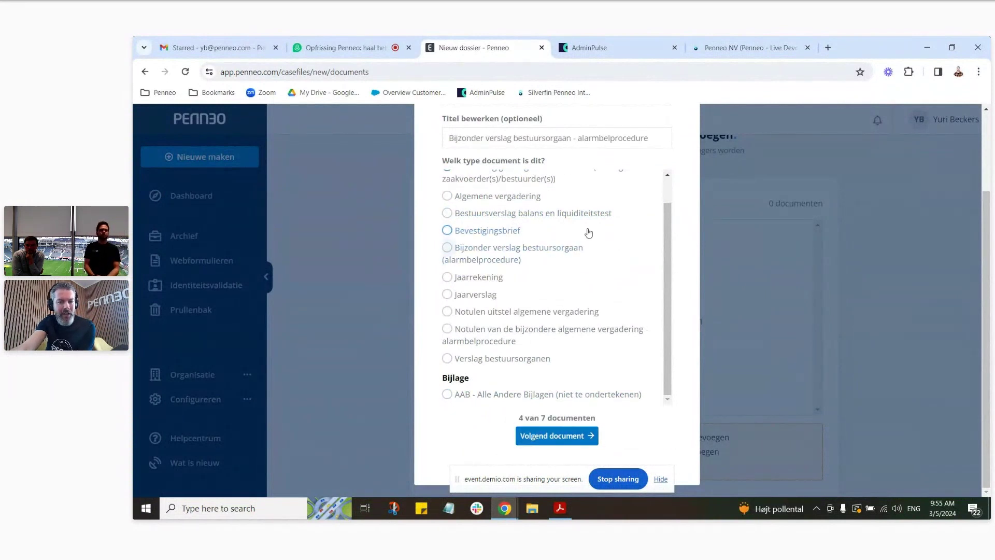
click(513, 260)
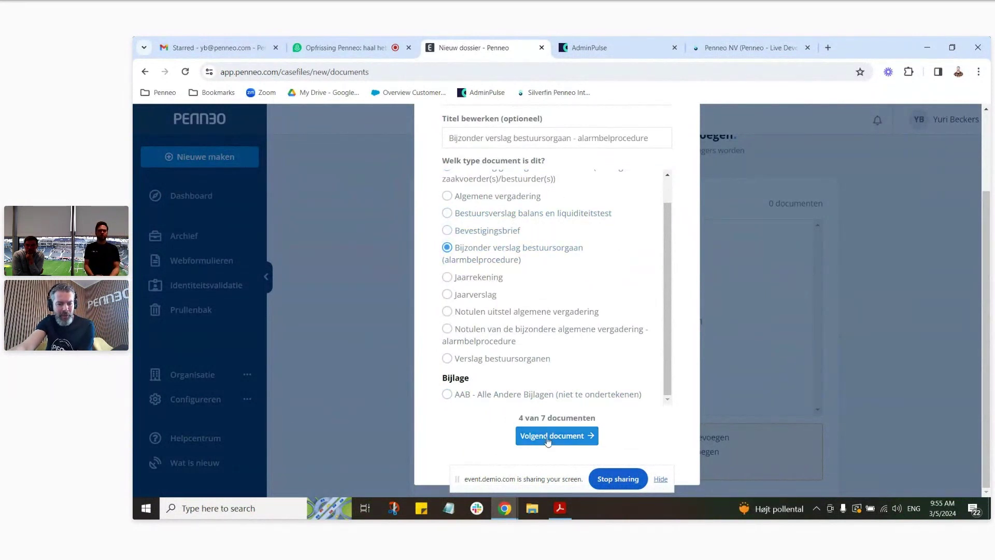
click(541, 437)
click(477, 295)
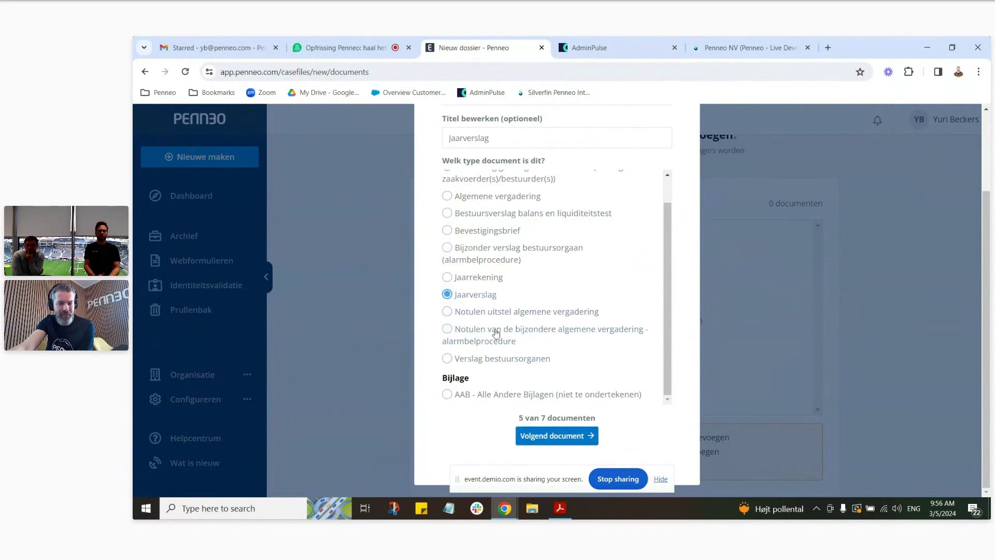
click(541, 437)
click(495, 278)
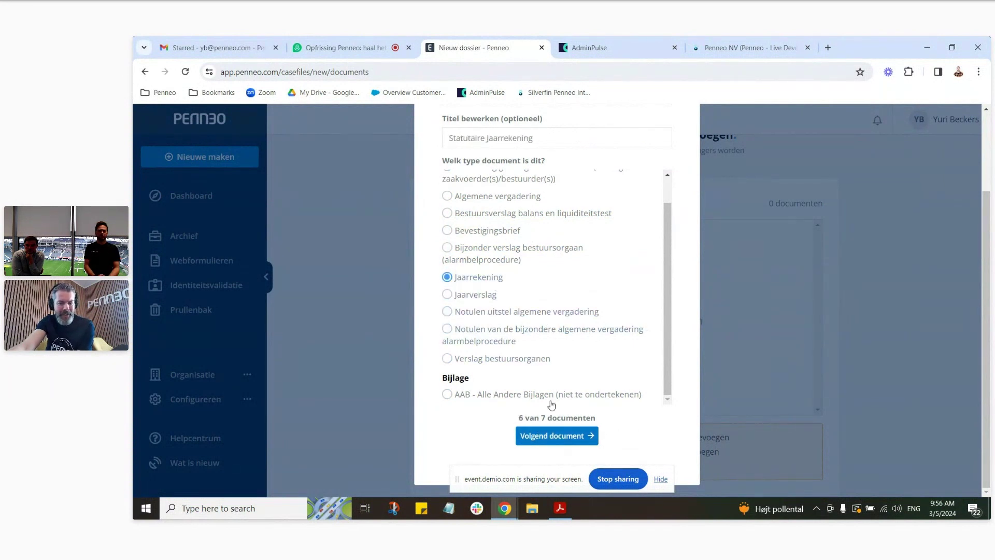
click(544, 436)
click(493, 360)
Step: Upload the seven documents, preview Algemene Vergadering.pdf, then save and continue to recipients
click(559, 438)
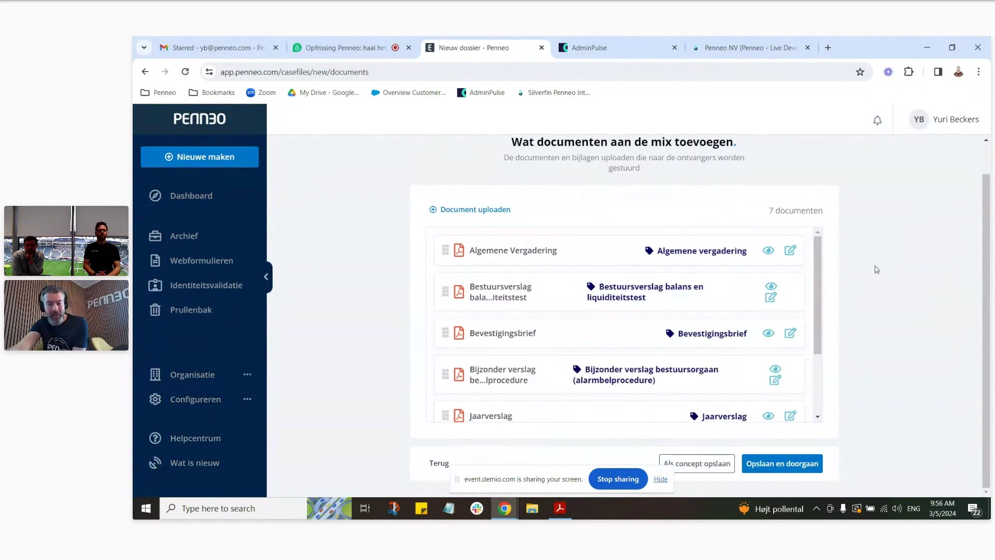
click(768, 251)
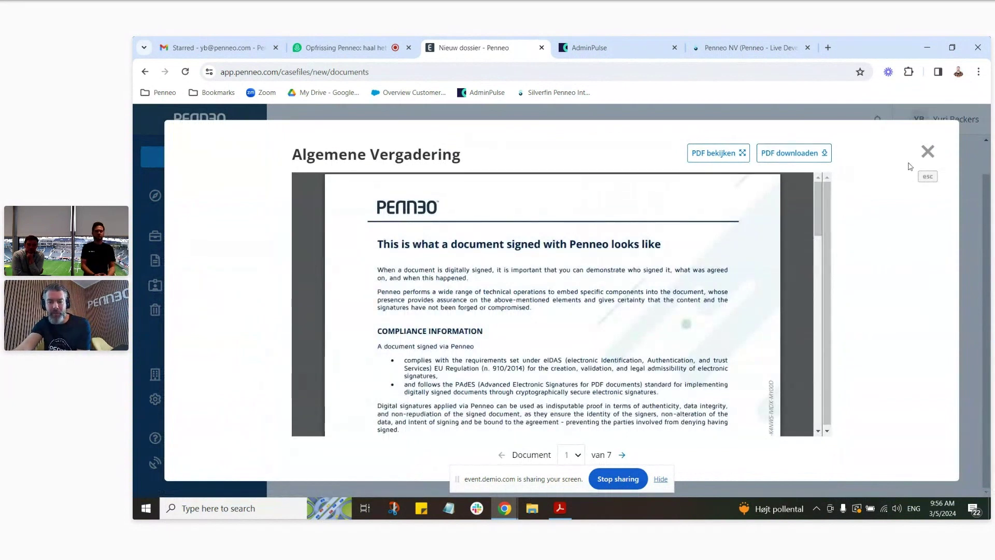
click(927, 152)
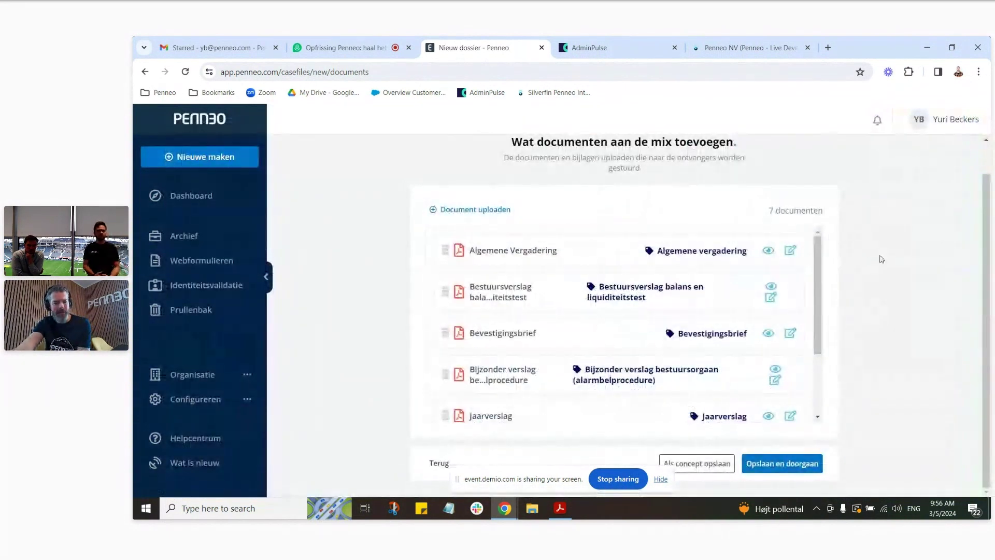
click(781, 464)
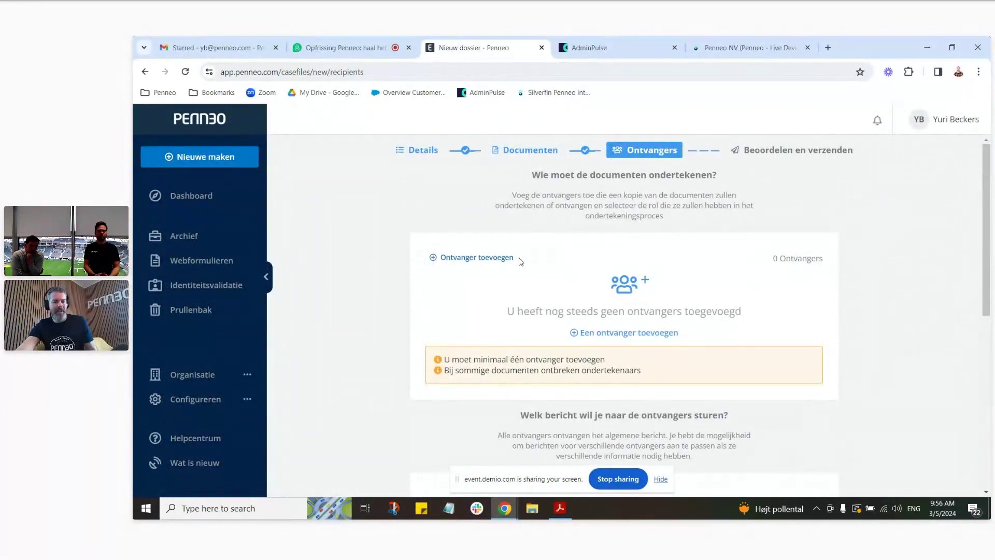
Step: Start a new recipient and fill in the matching contact's name and e-mail
click(486, 262)
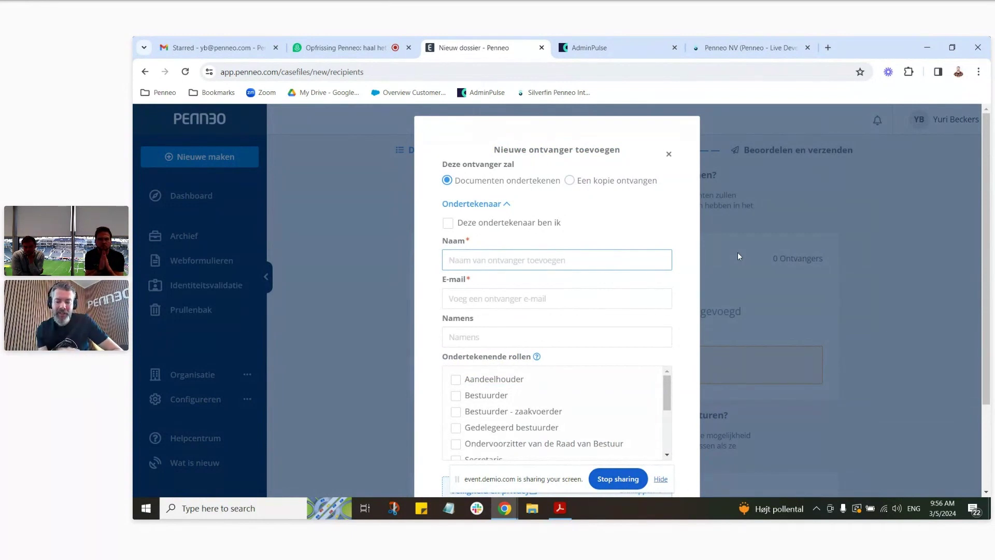
text(Yu)
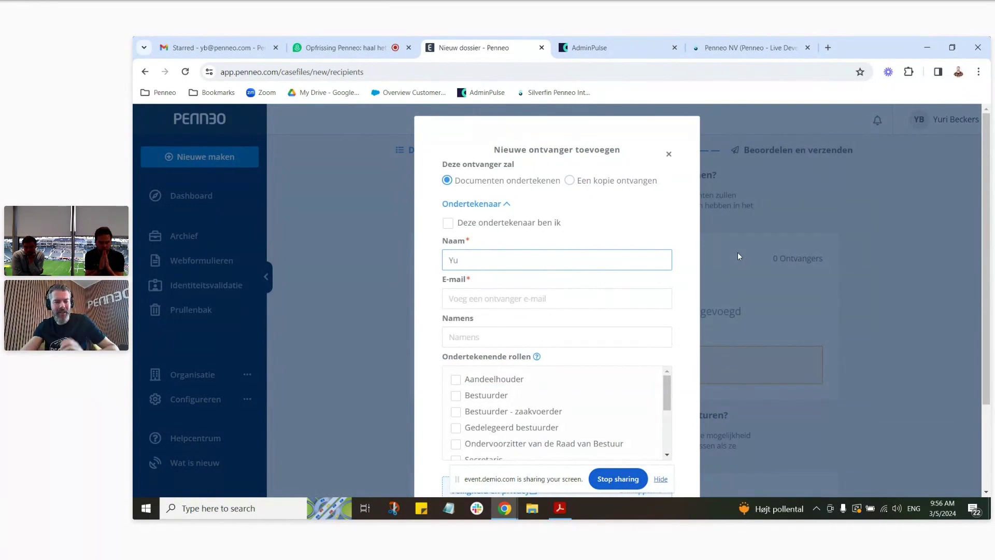
click(487, 313)
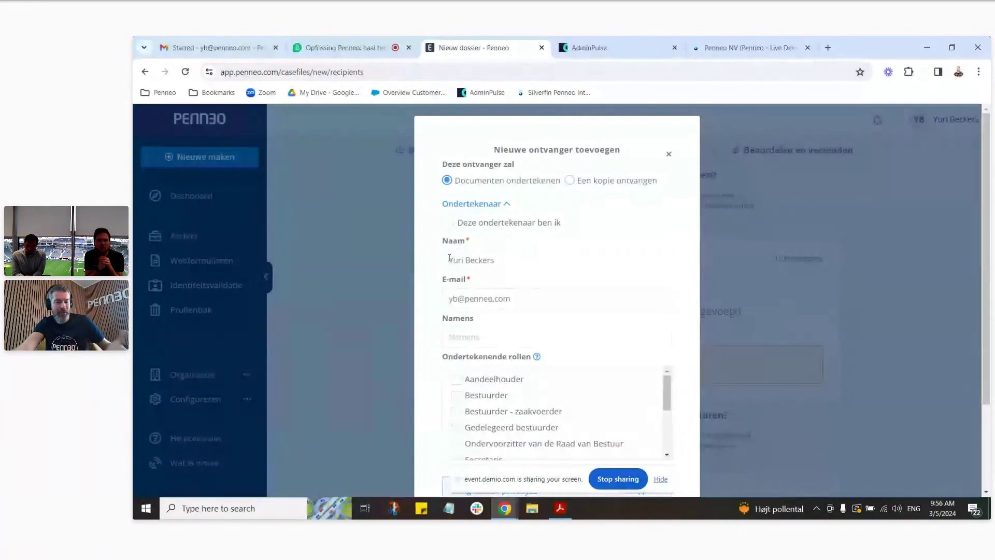
scroll(505, 258, down, 1)
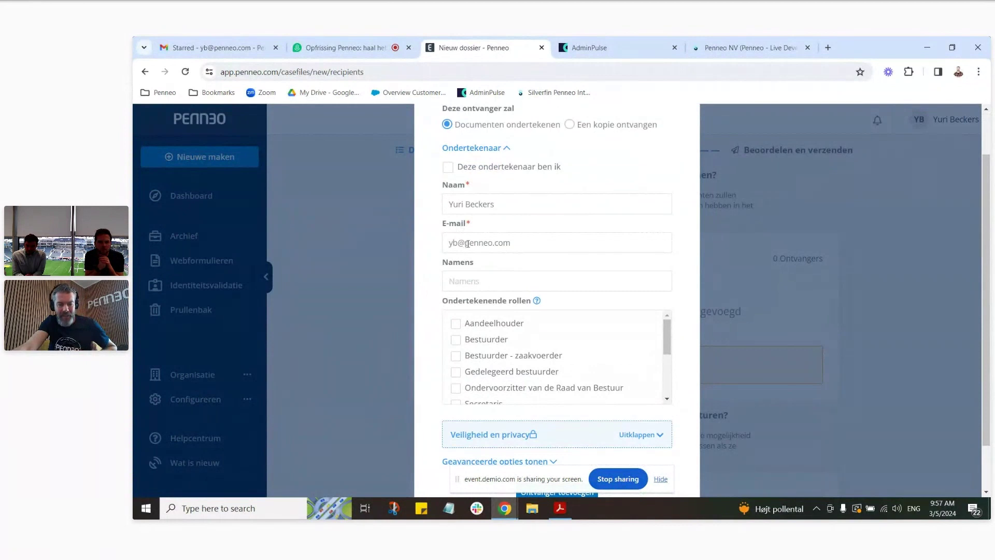
scroll(468, 244, down, 1)
Step: Give the signer both the Aandeelhouder and Bestuurder roles and reveal the advanced signing options
click(456, 268)
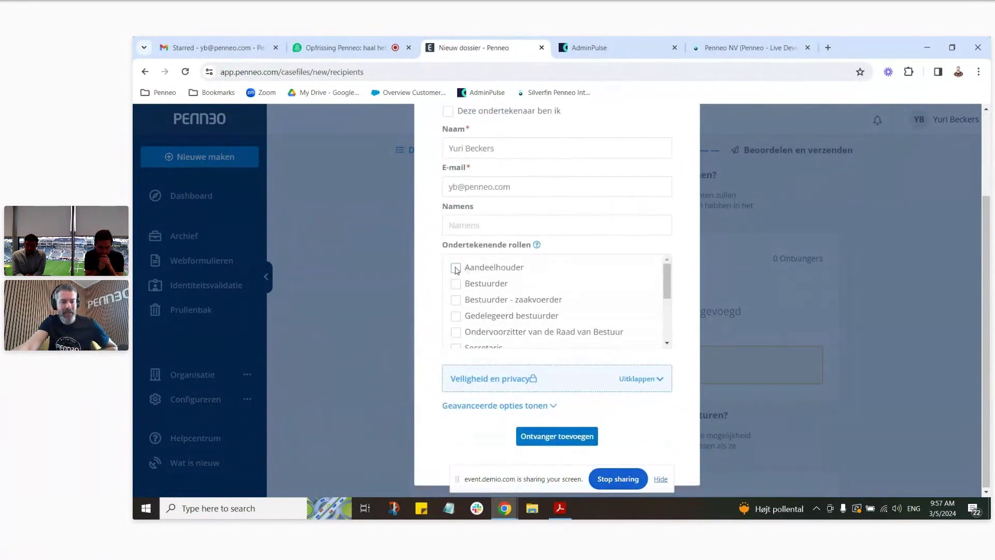
click(456, 284)
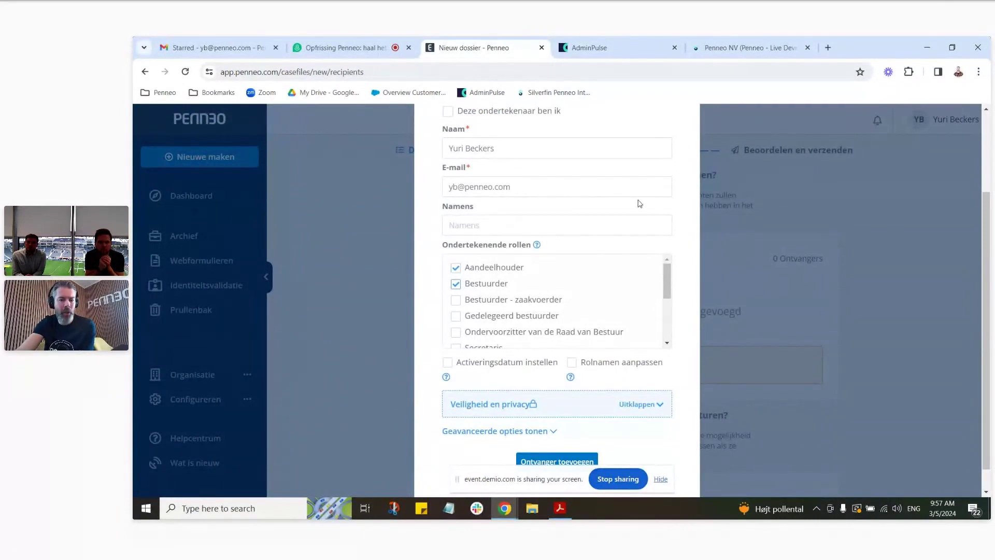
click(453, 286)
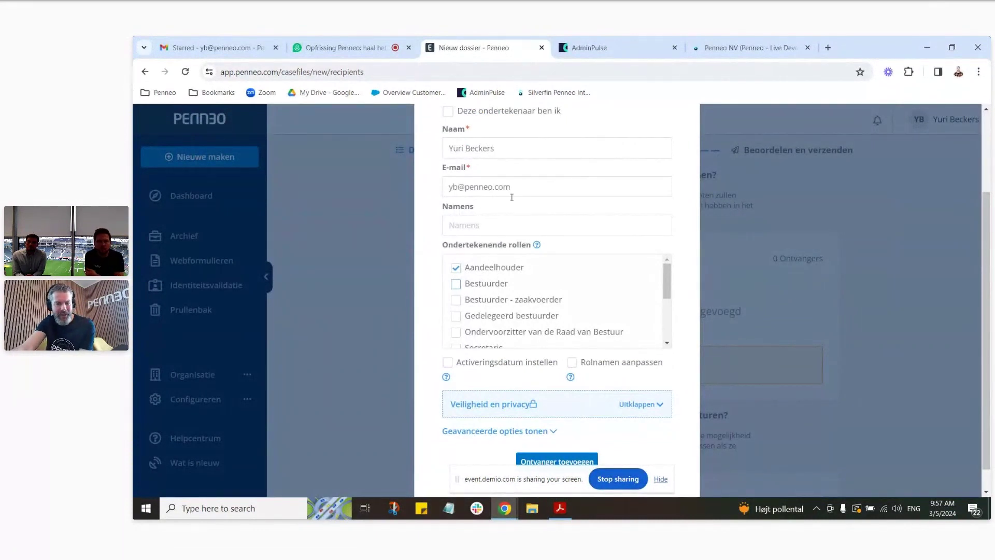
scroll(493, 267, down, 5)
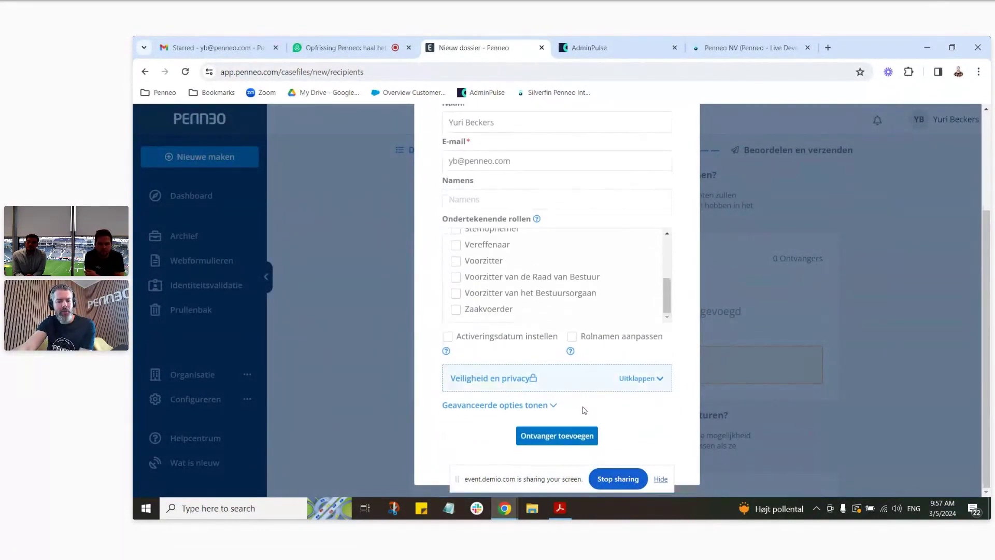
scroll(665, 286, up, 5)
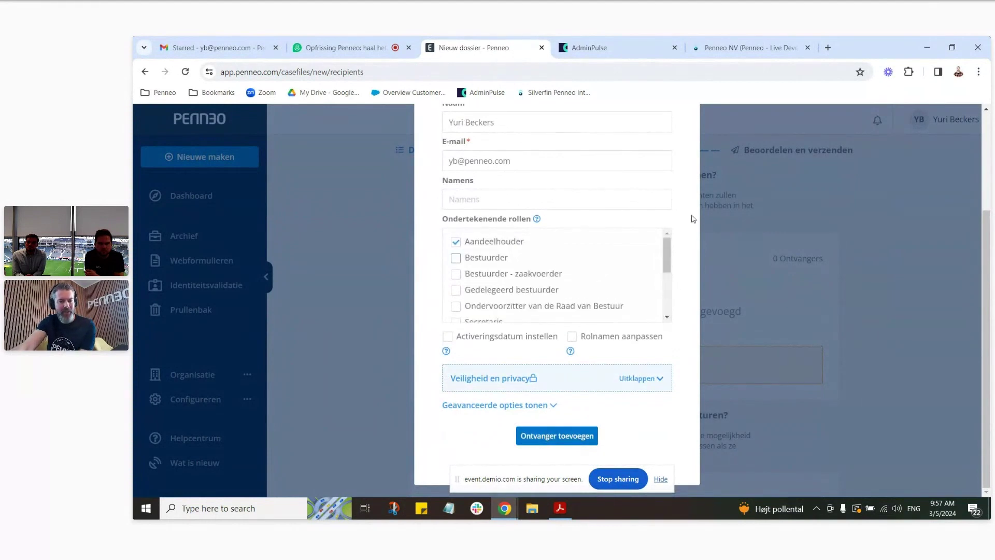
scroll(693, 219, up, 3)
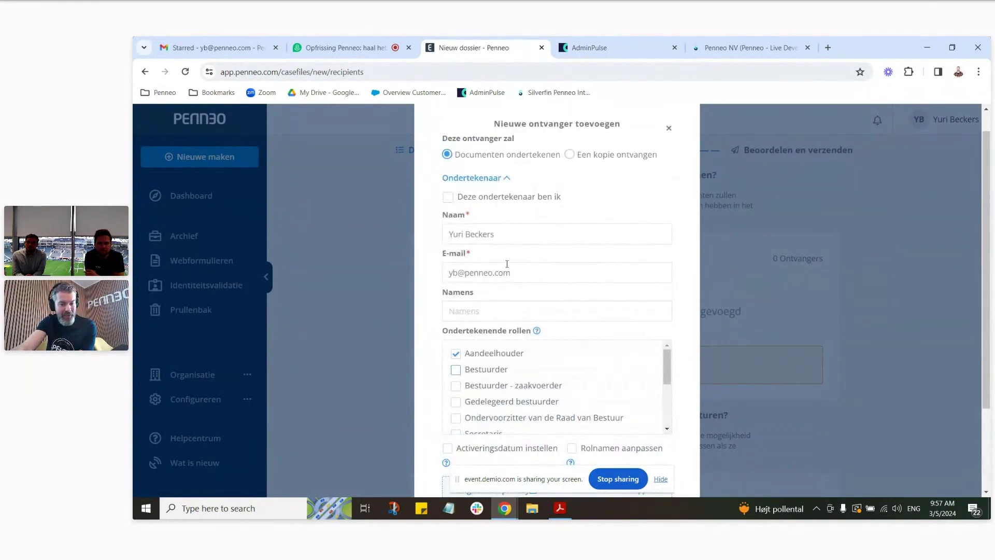
click(458, 354)
click(461, 371)
scroll(571, 419, down, 3)
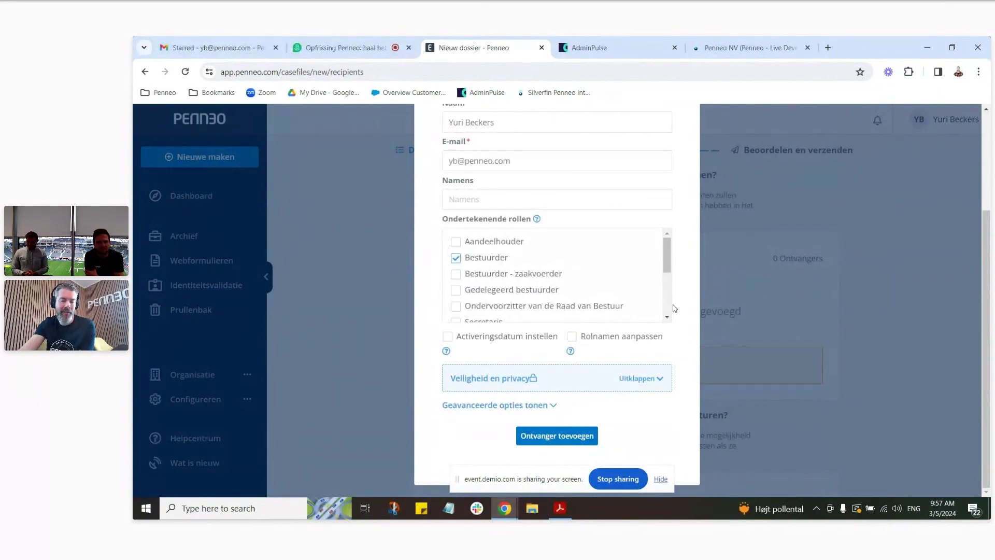
click(455, 241)
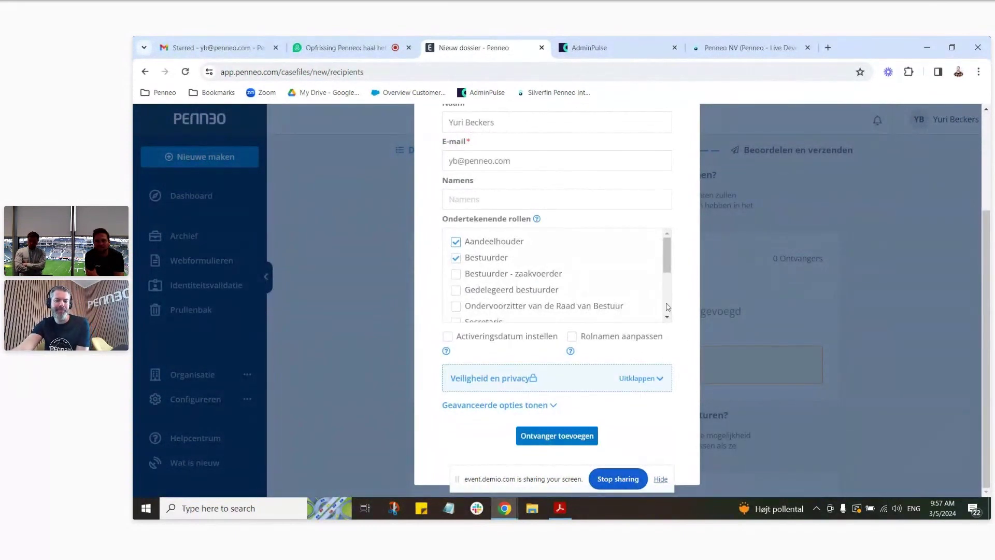
click(554, 405)
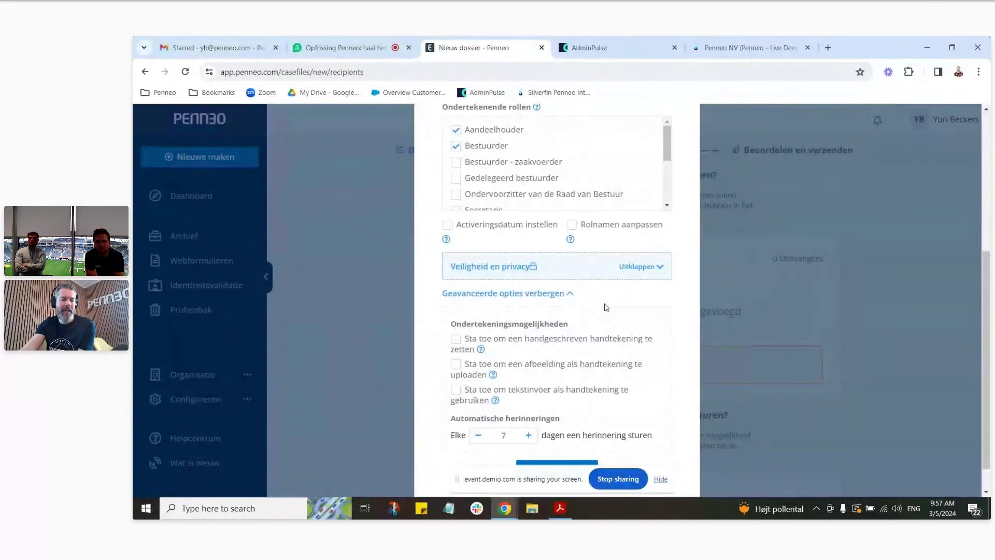
Step: Enable handwritten and uploaded-image signatures, then add the signer as the first recipient
click(456, 340)
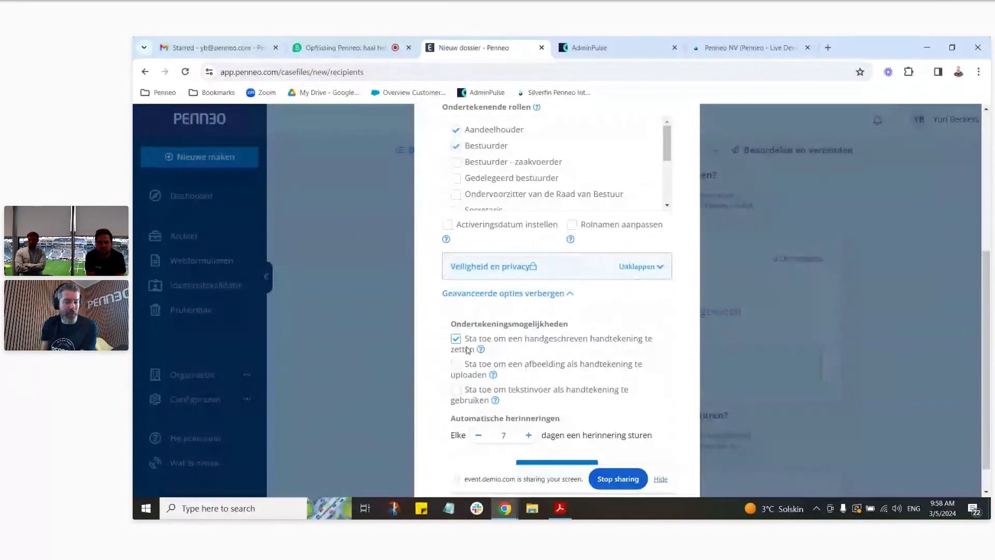
click(455, 363)
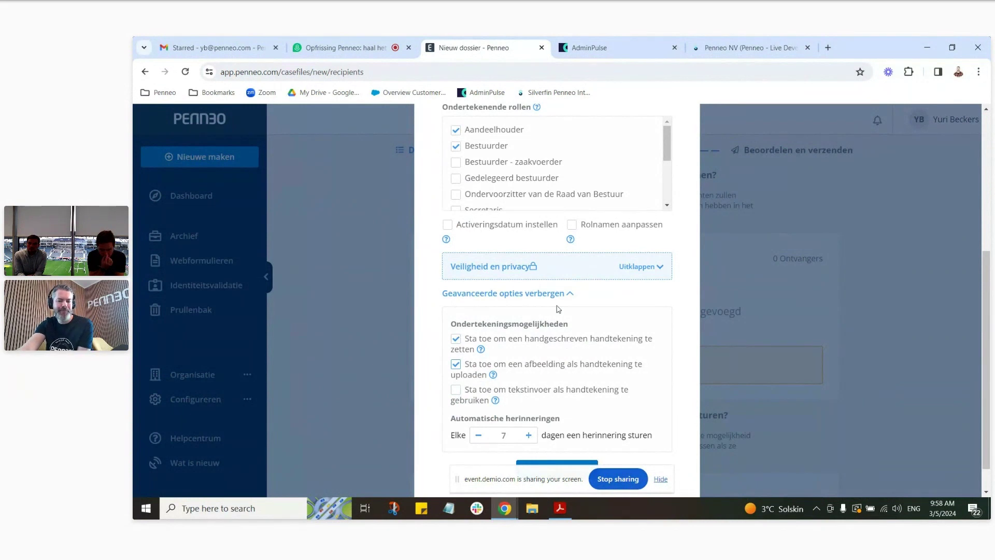
scroll(559, 309, down, 1)
click(546, 440)
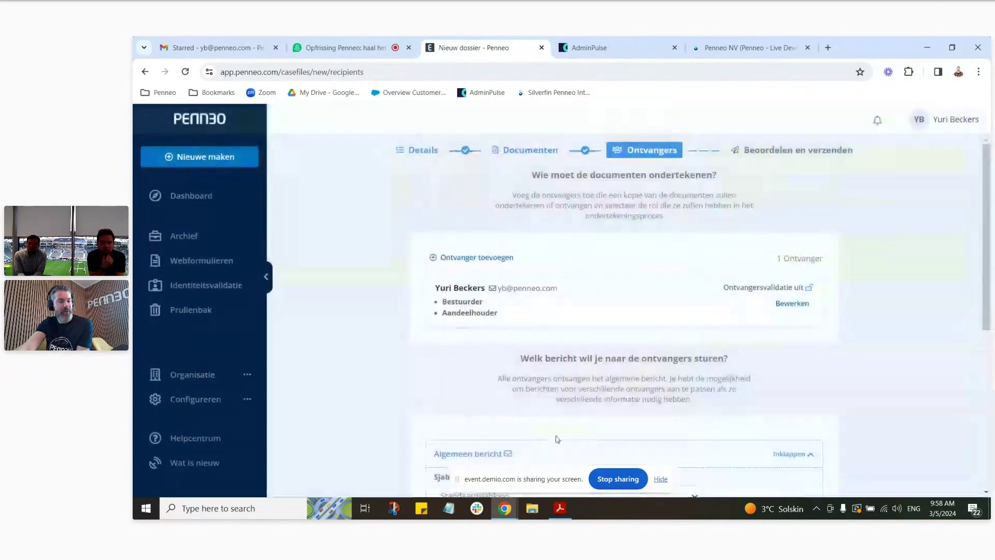
Step: Open a new recipient form and enter the second signer's name and e-mail address
click(477, 257)
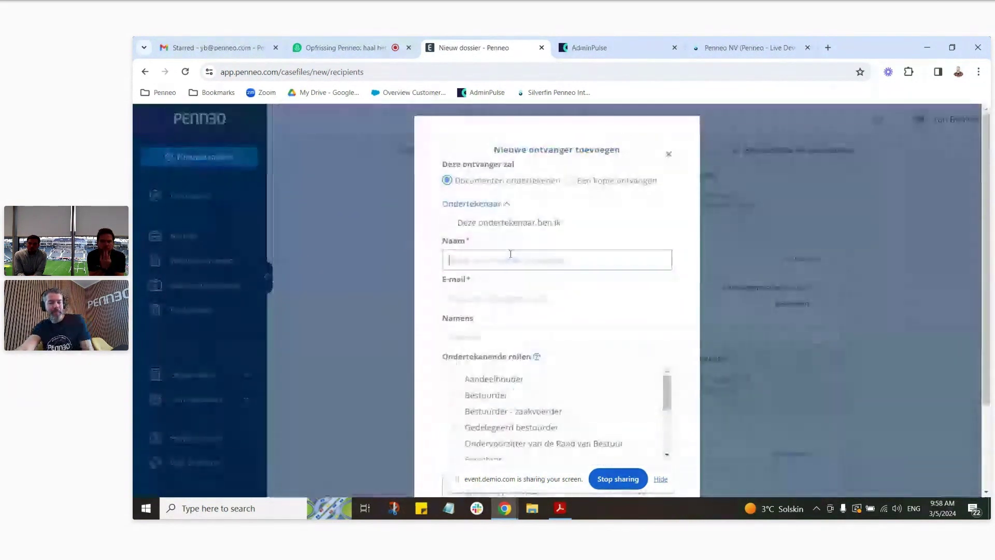
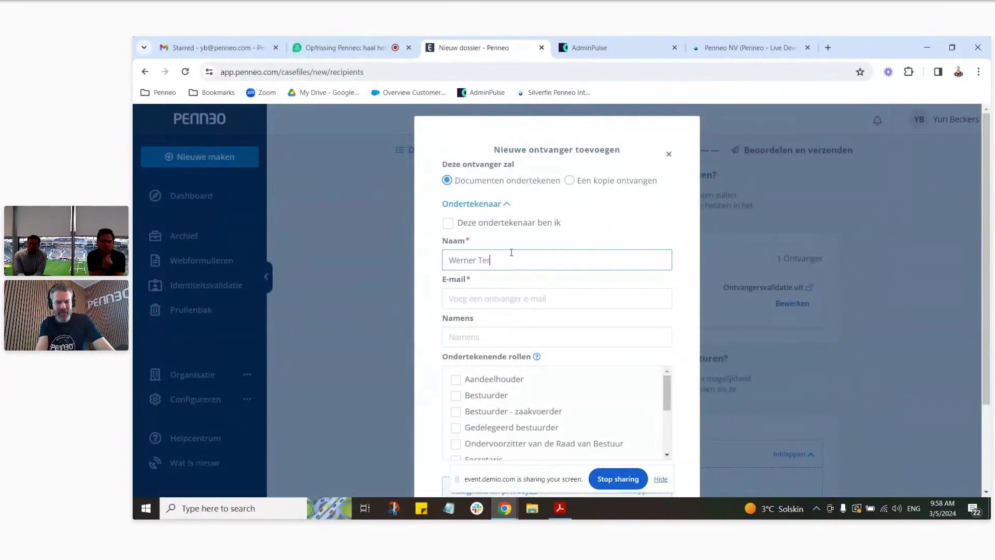
click(576, 297)
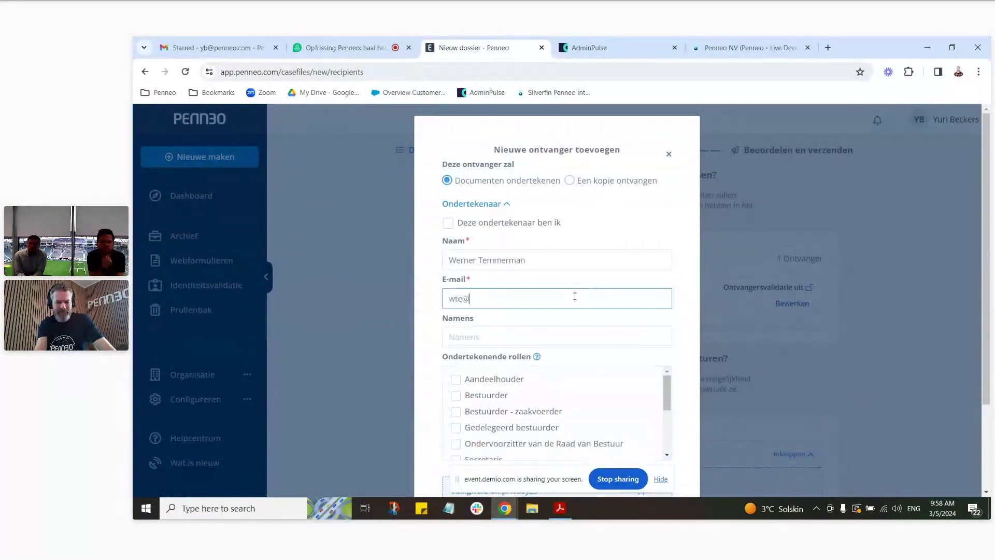
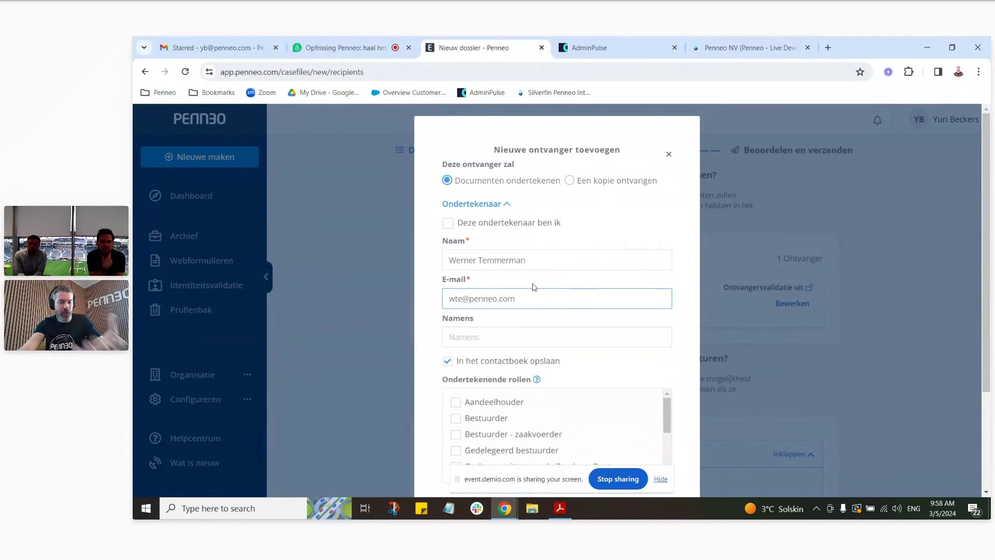
key(ctrl+plus)
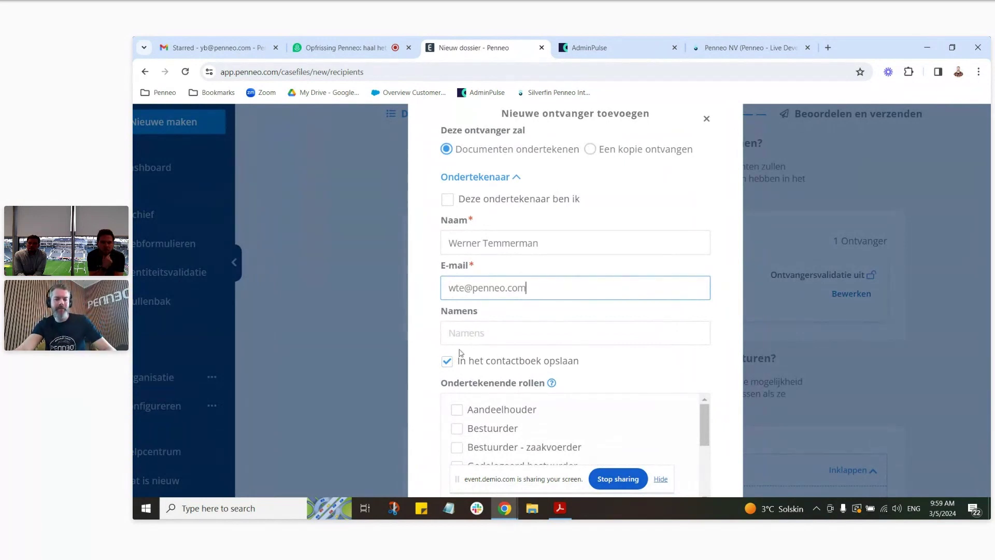
scroll(468, 392, down, 2)
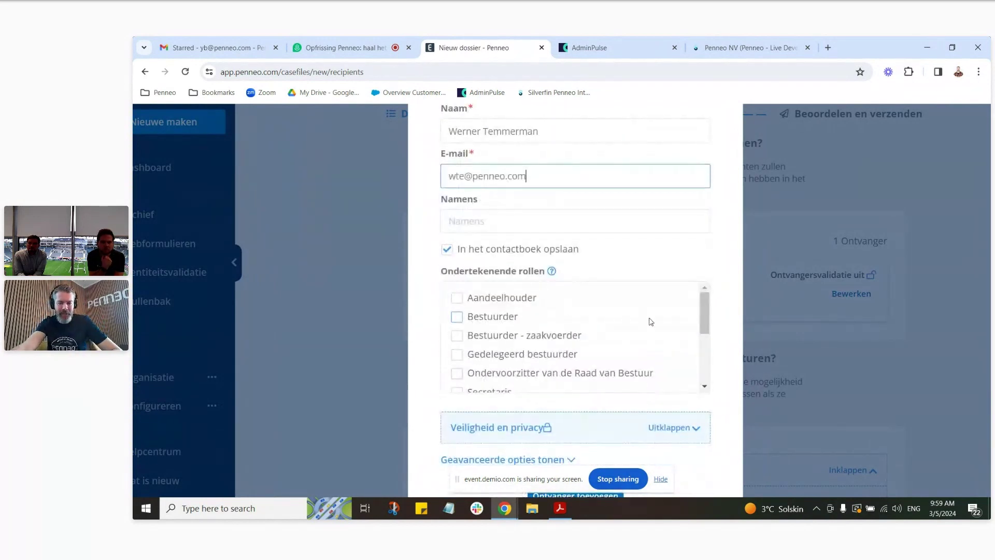
Step: Give the signer the Aandeelhouder role, enable image signature, and add them to the list
click(456, 298)
scroll(624, 325, down, 2)
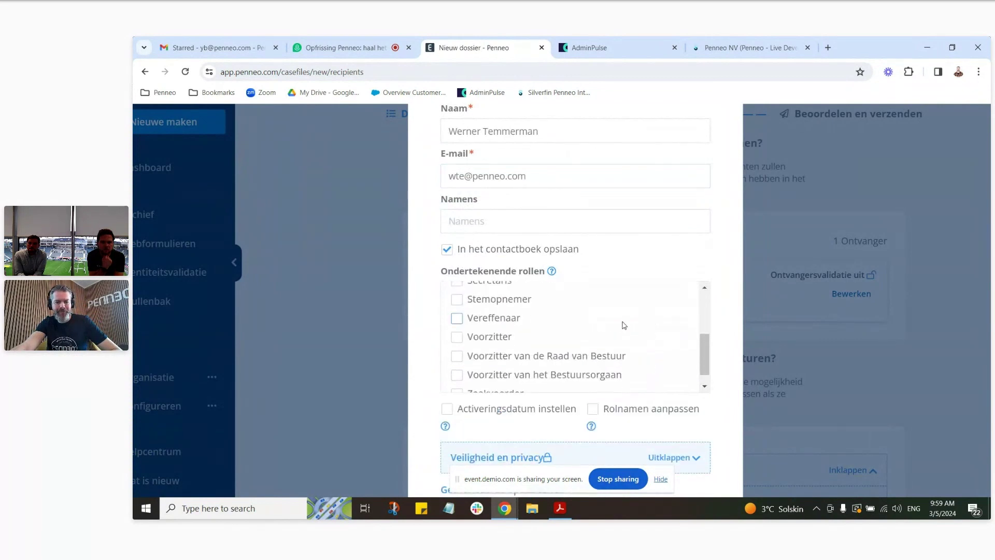
scroll(624, 325, down, 2)
scroll(569, 408, down, 1)
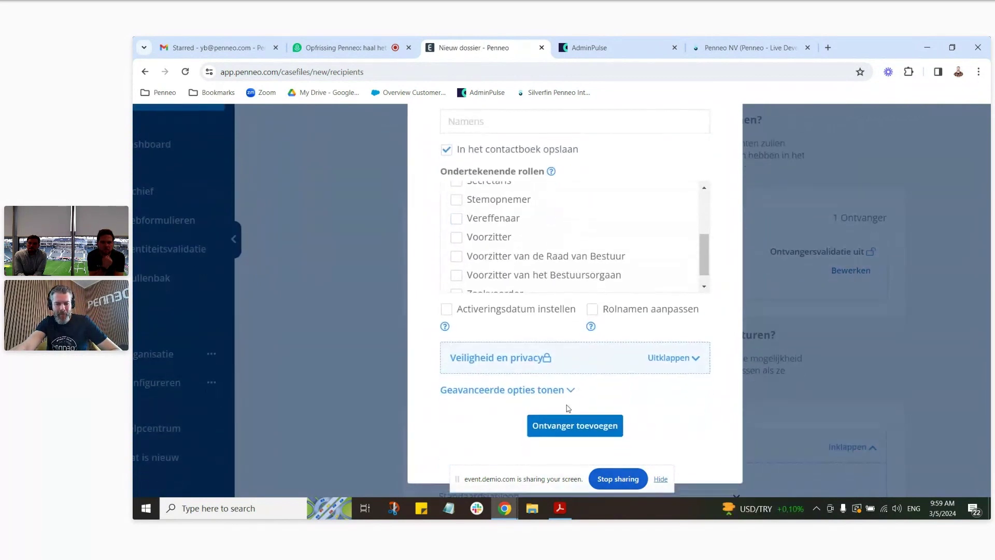
click(570, 389)
scroll(456, 444, down, 3)
click(456, 304)
click(596, 429)
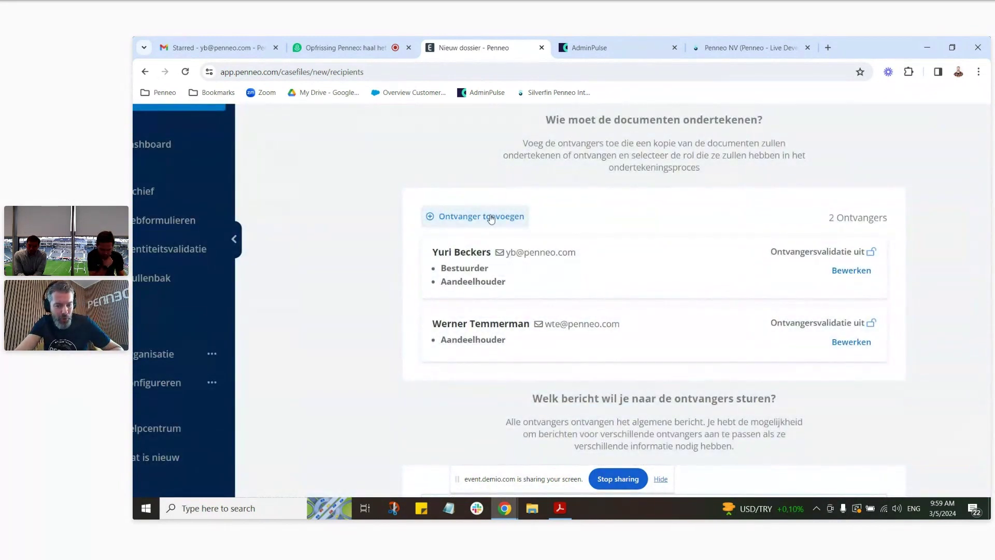
scroll(518, 223, down, 3)
scroll(561, 221, up, 2)
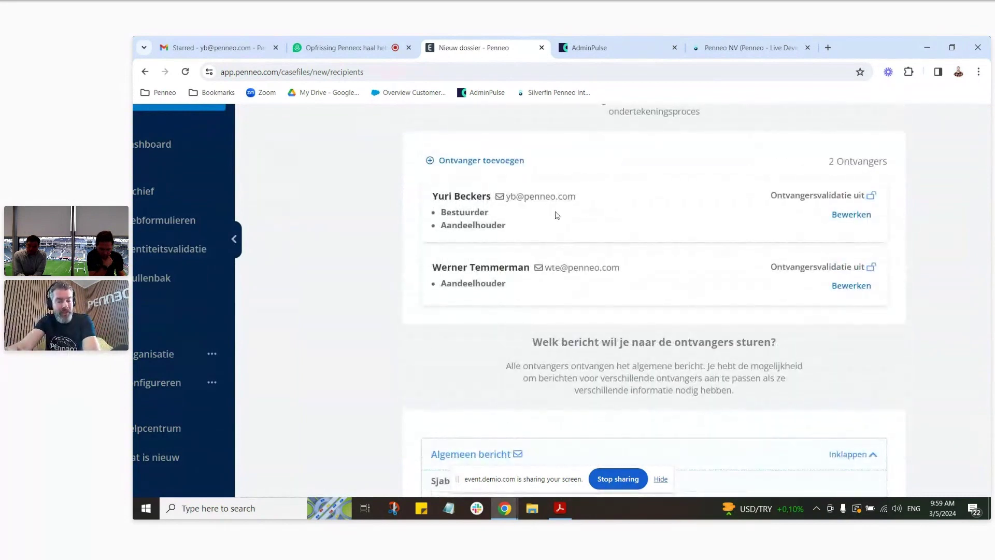
click(511, 165)
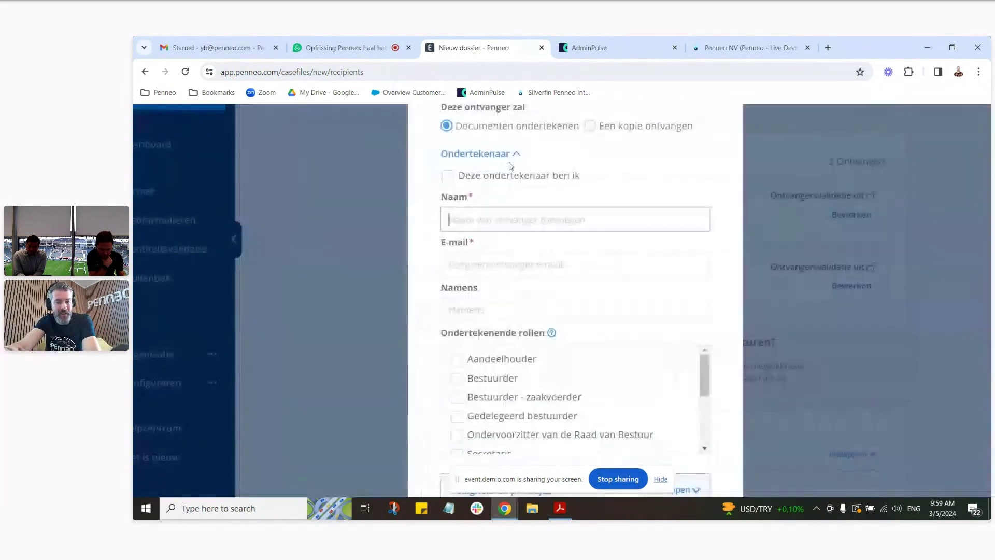
click(596, 194)
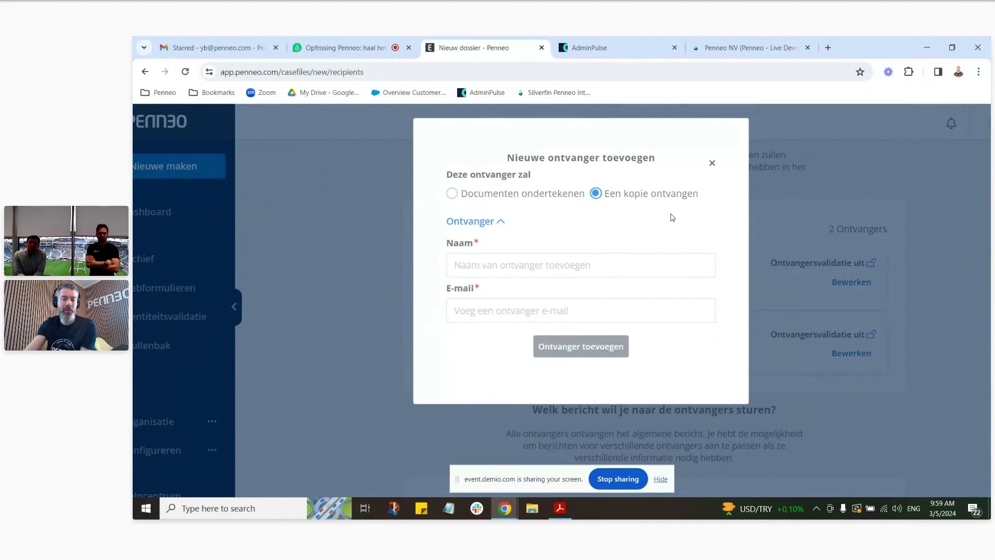
click(713, 164)
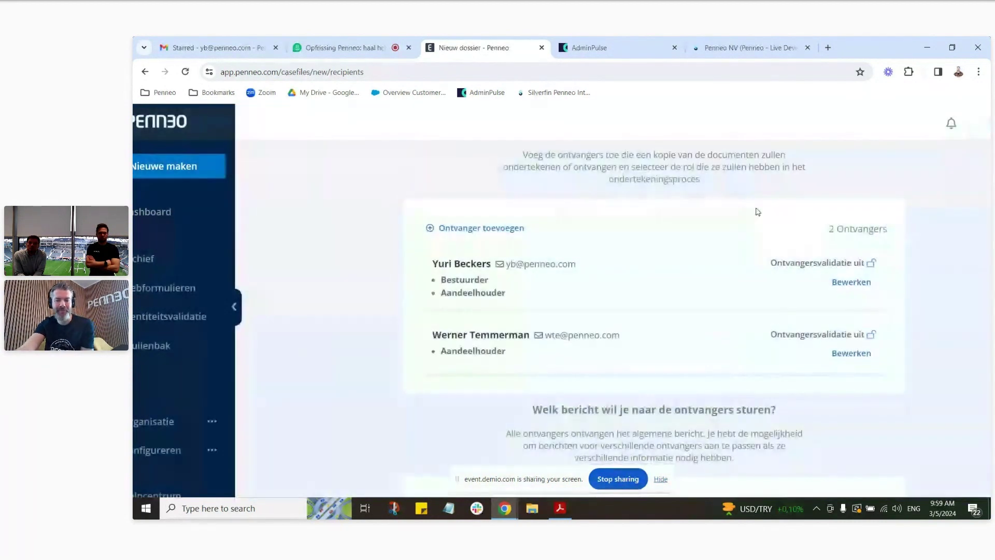
Step: Set the general message template to Standard BE - Ondertekenen and add a custom message
scroll(916, 248, down, 5)
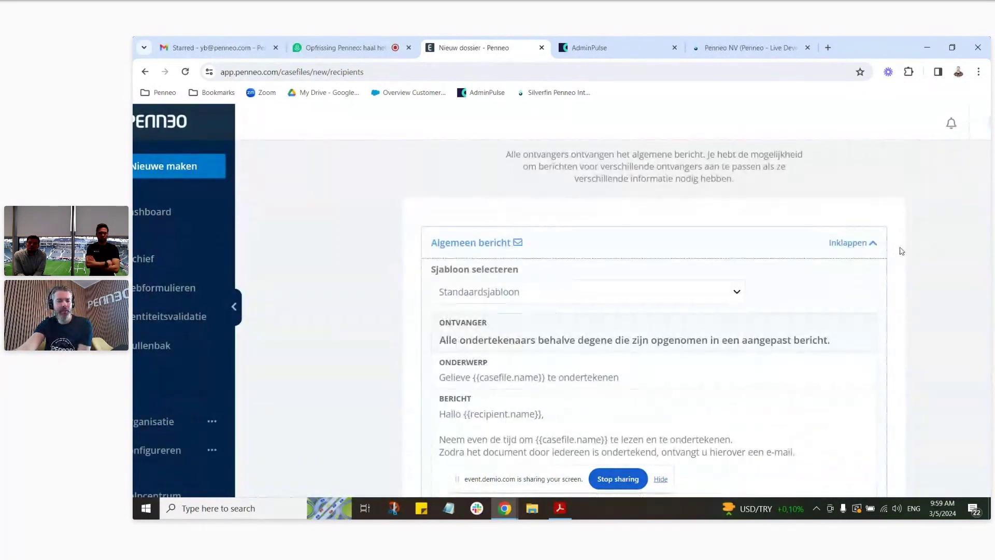
scroll(916, 248, down, 2)
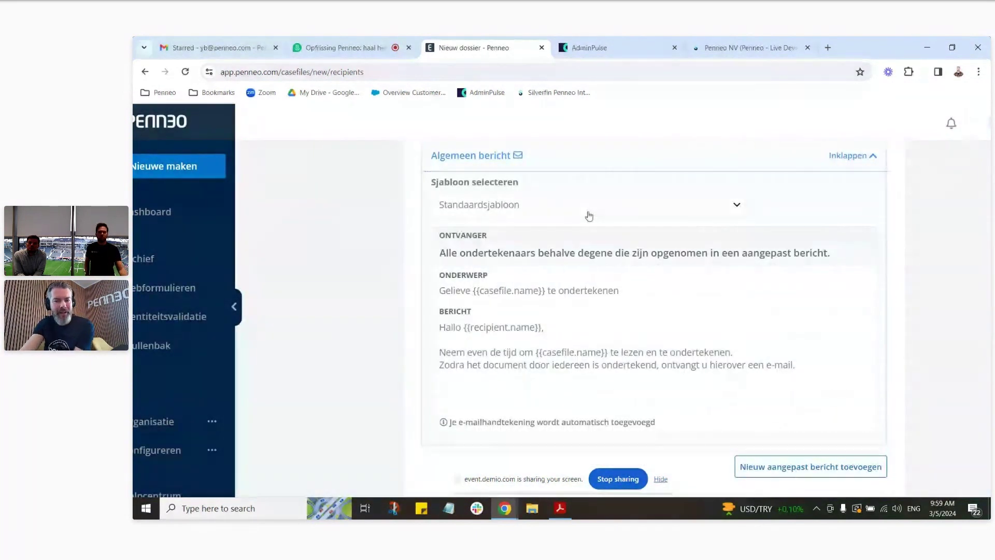
click(728, 207)
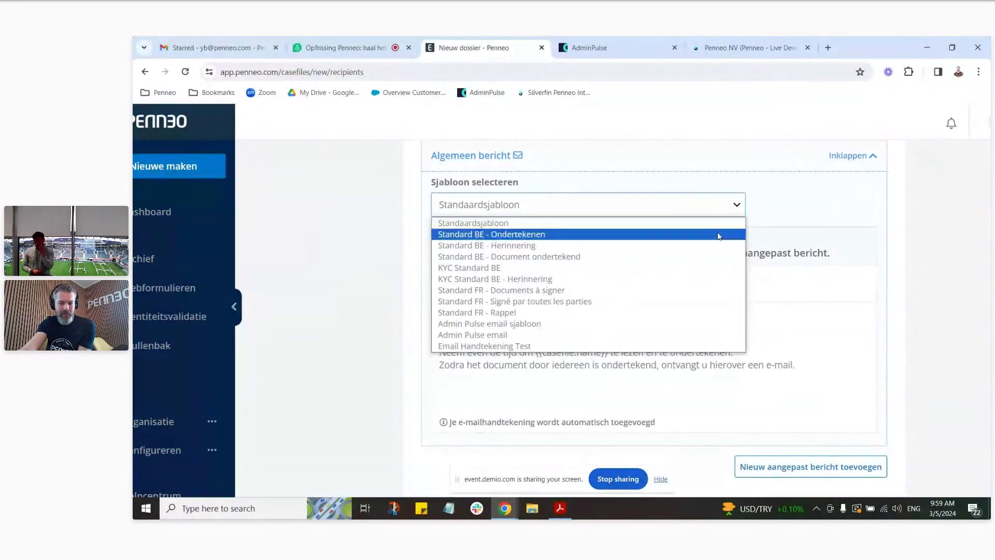
click(715, 234)
scroll(892, 298, down, 1)
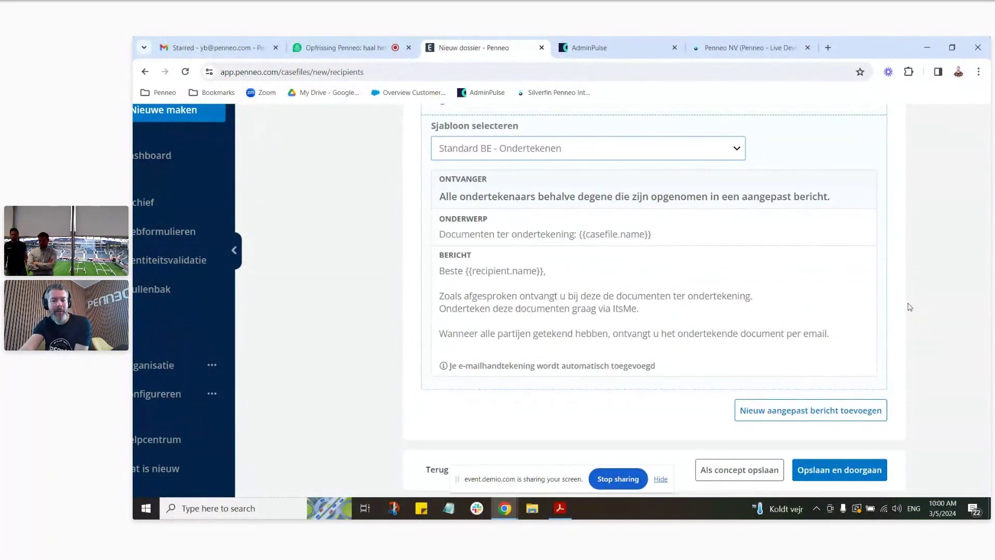
click(805, 418)
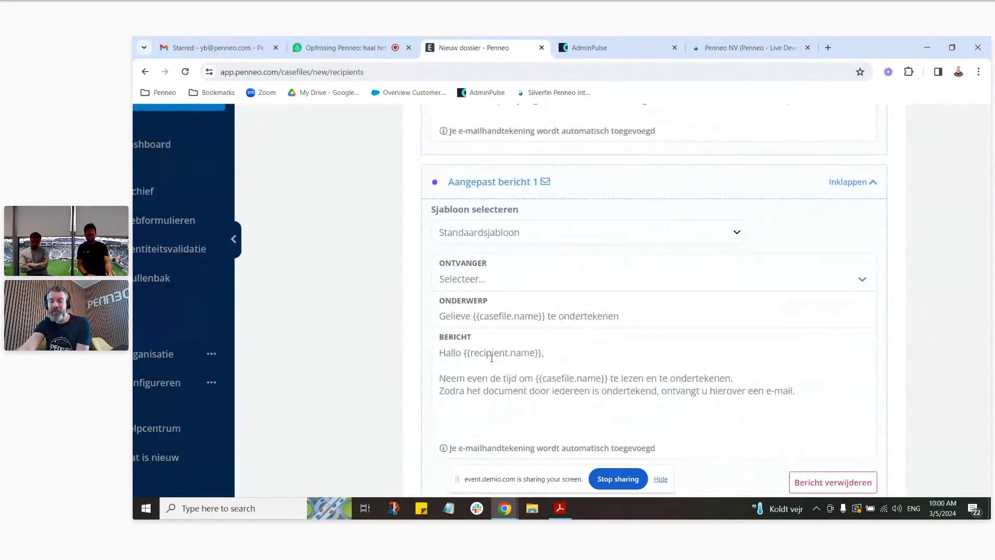
Step: Apply Standard BE - Ondertekenen to the custom message and address it to the first signer
click(733, 232)
click(709, 258)
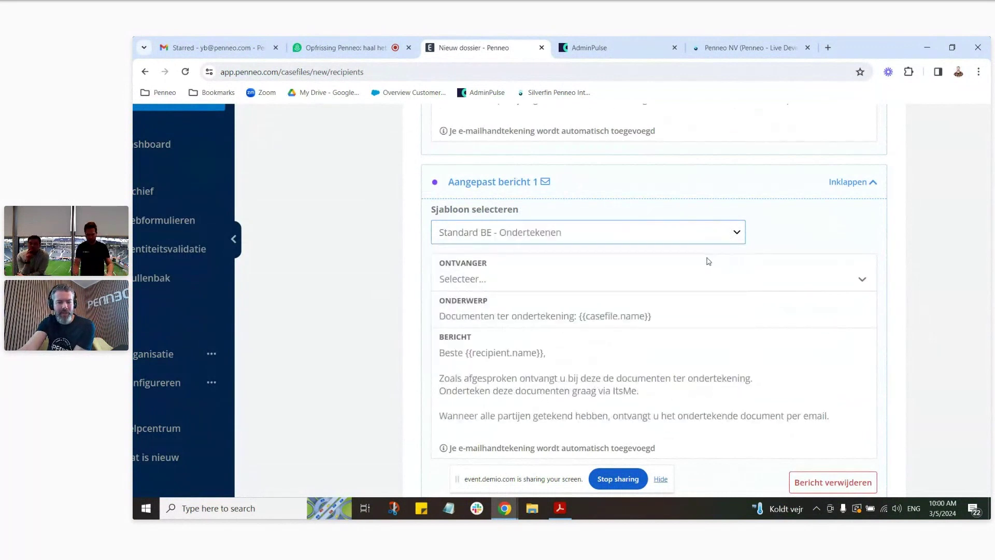
click(517, 279)
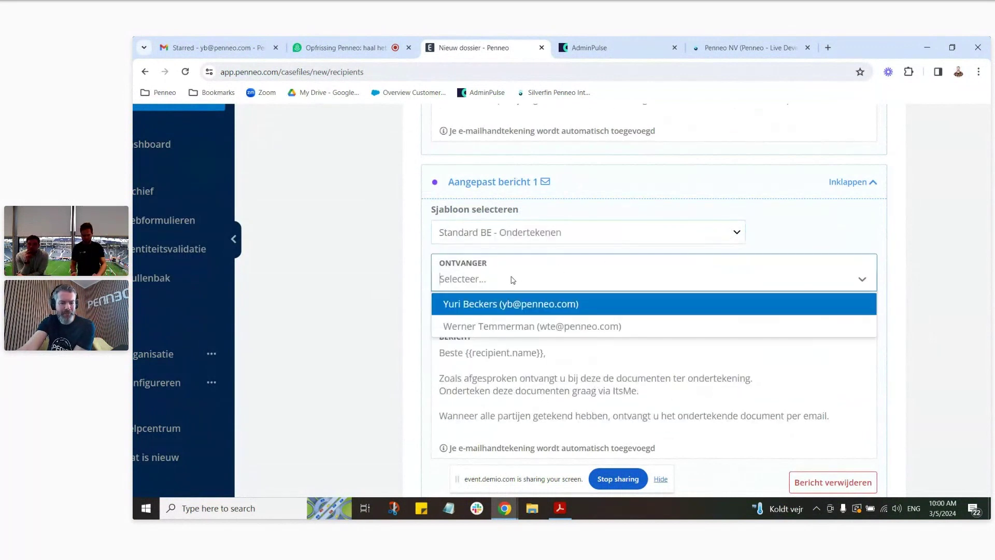
click(471, 304)
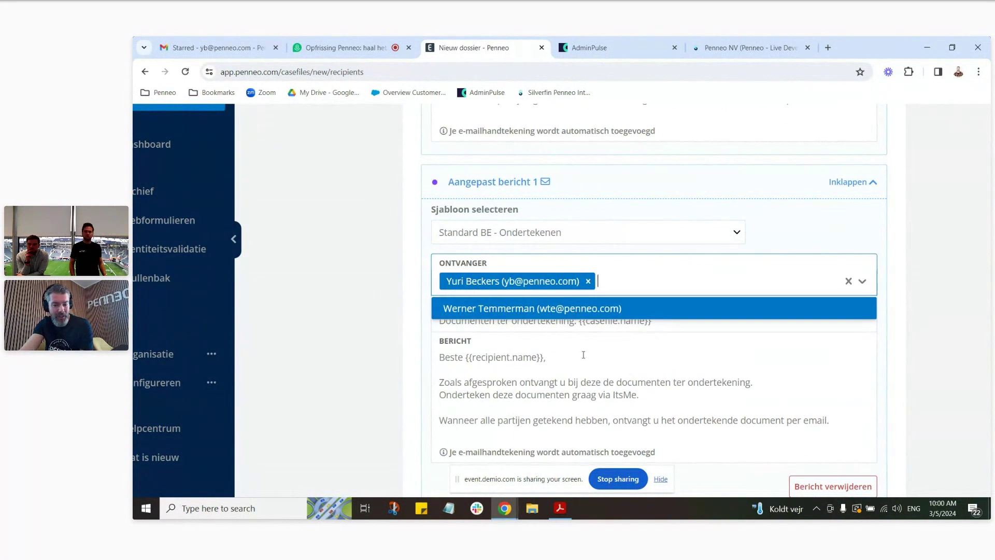
Step: Add an 'Extra info' line to the message body, then save and continue to review
click(692, 397)
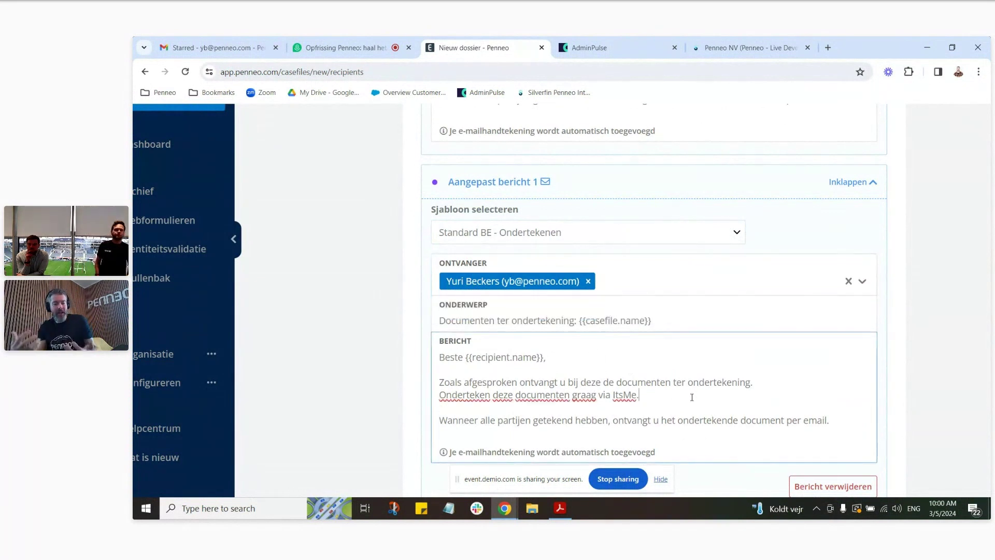
key(Return)
key(Return)
key(Return)
key(BackSpace)
text(Extra info)
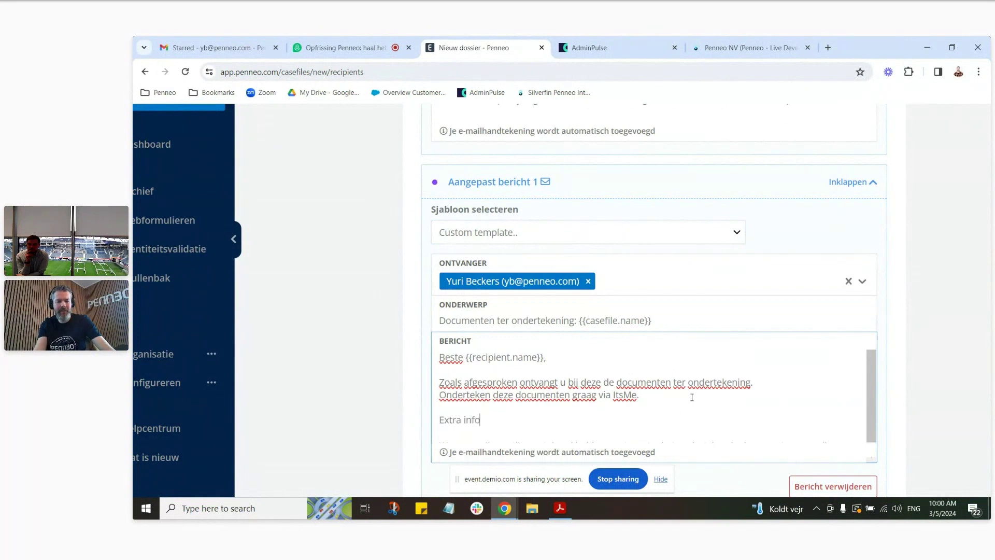
scroll(751, 331, down, 1)
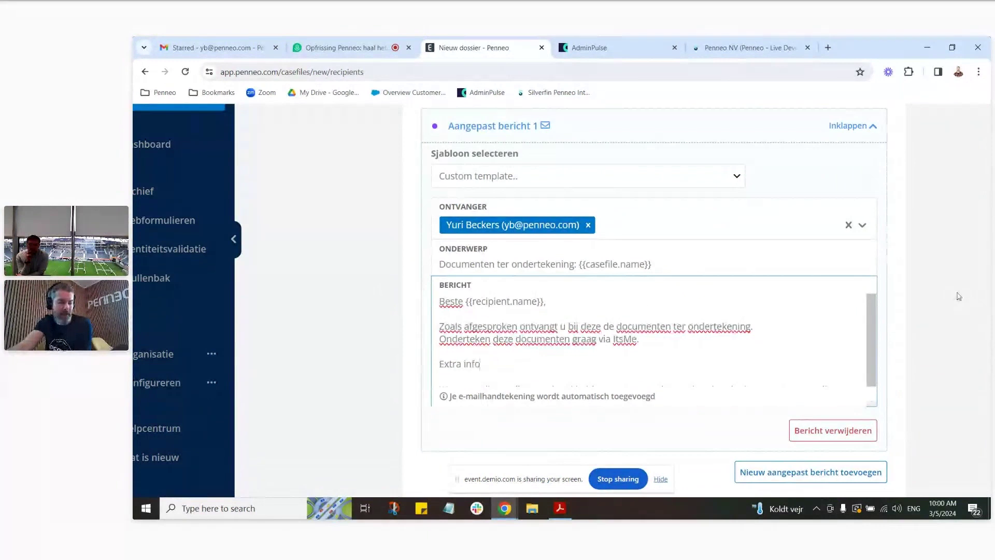
scroll(957, 293, down, 1)
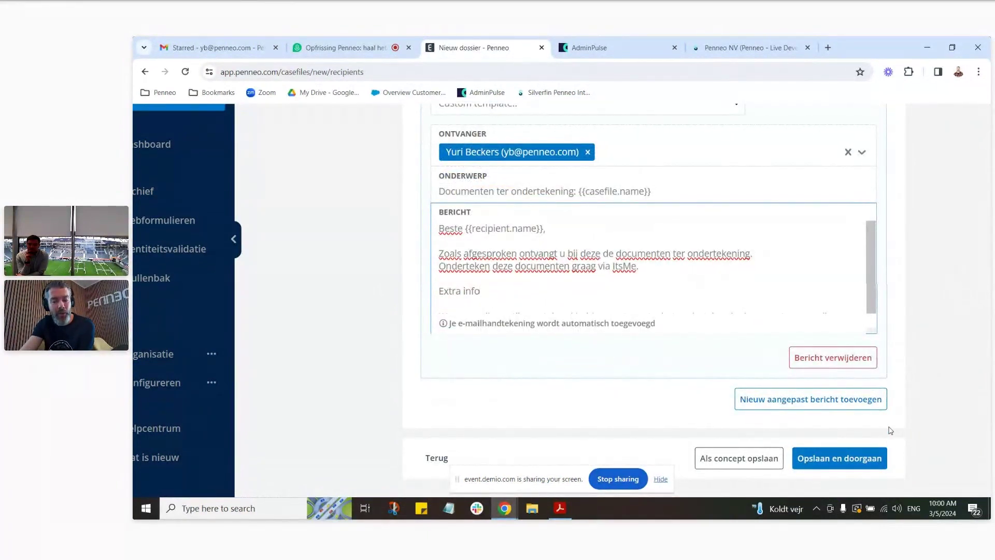
click(866, 461)
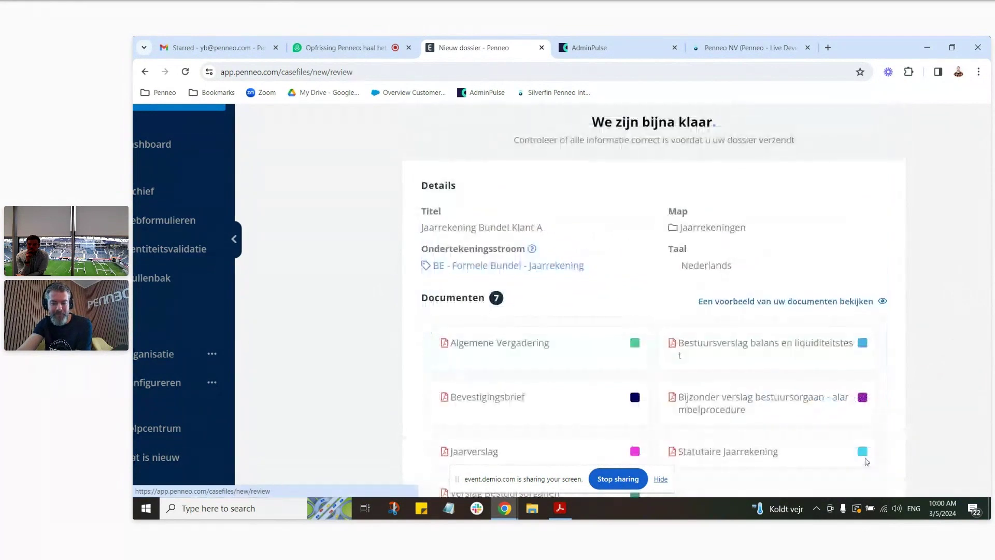
scroll(725, 207, down, 1)
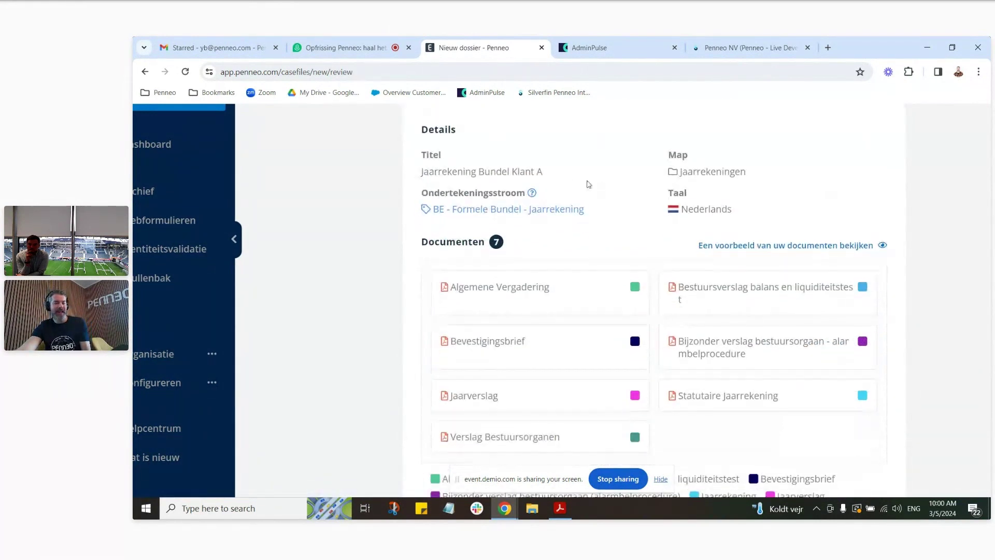
scroll(596, 234, up, 1)
scroll(673, 254, up, 1)
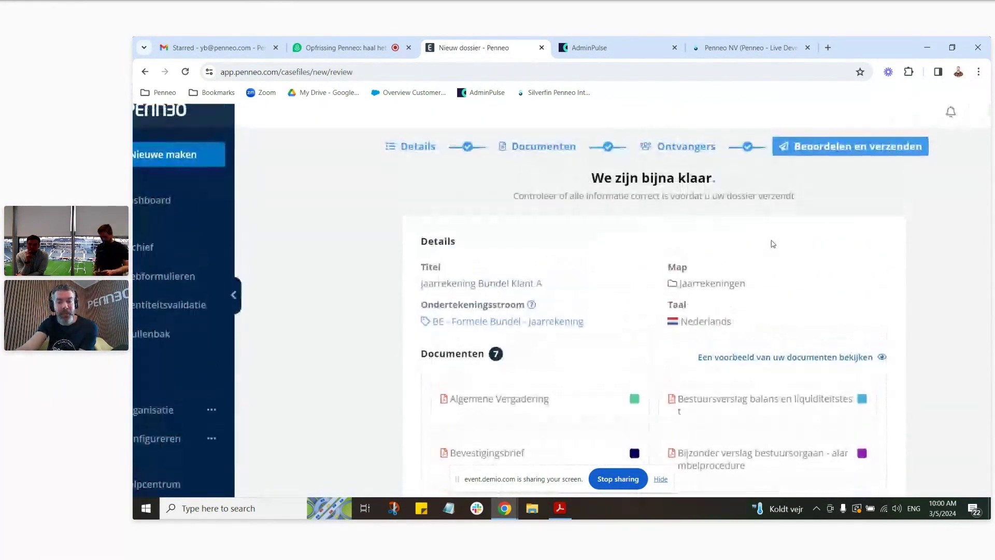
scroll(933, 223, down, 5)
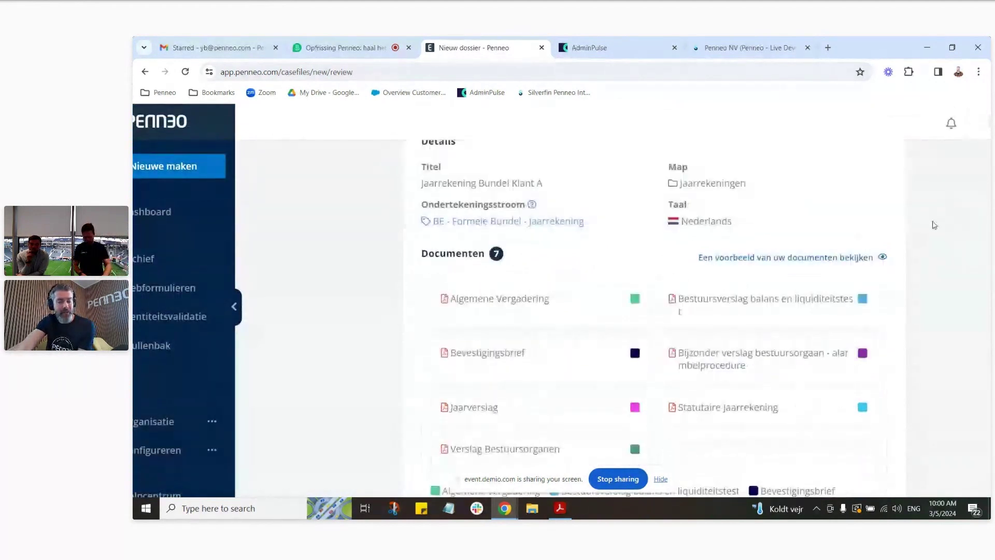
scroll(558, 254, down, 2)
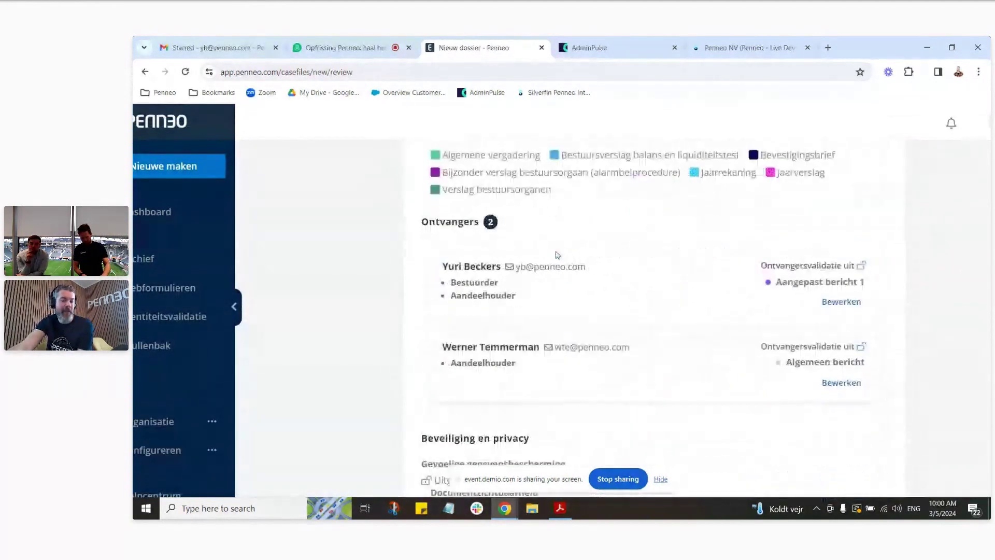
scroll(582, 272, down, 3)
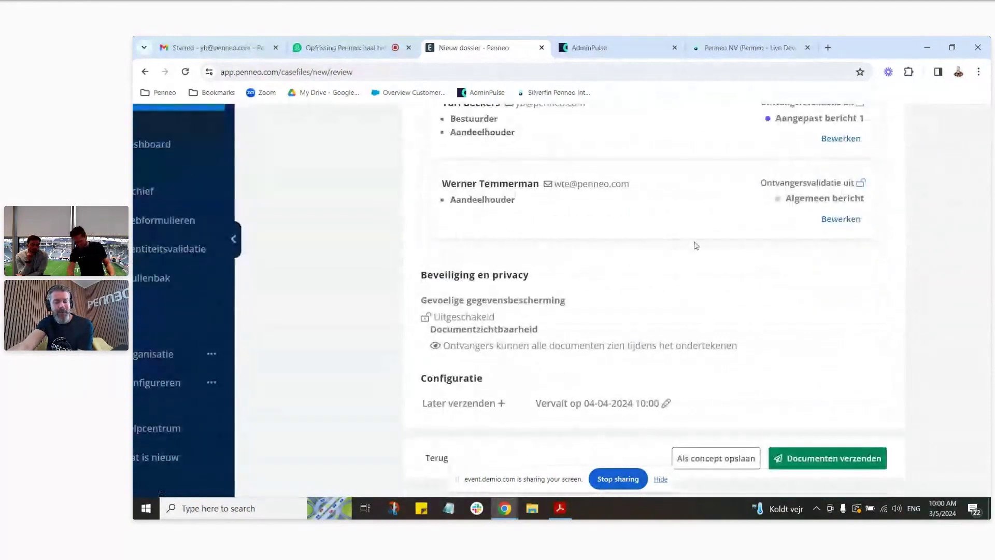
click(622, 404)
click(575, 428)
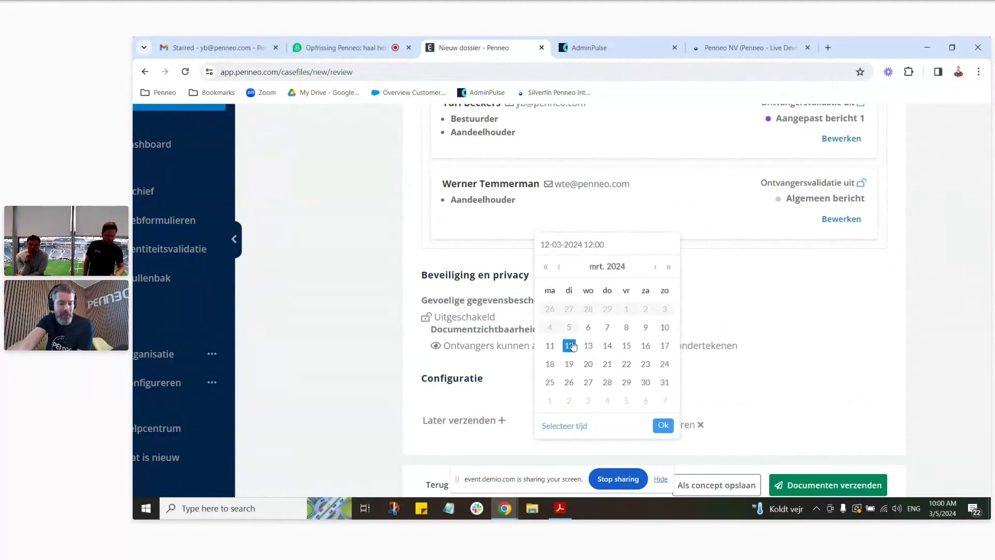
click(663, 425)
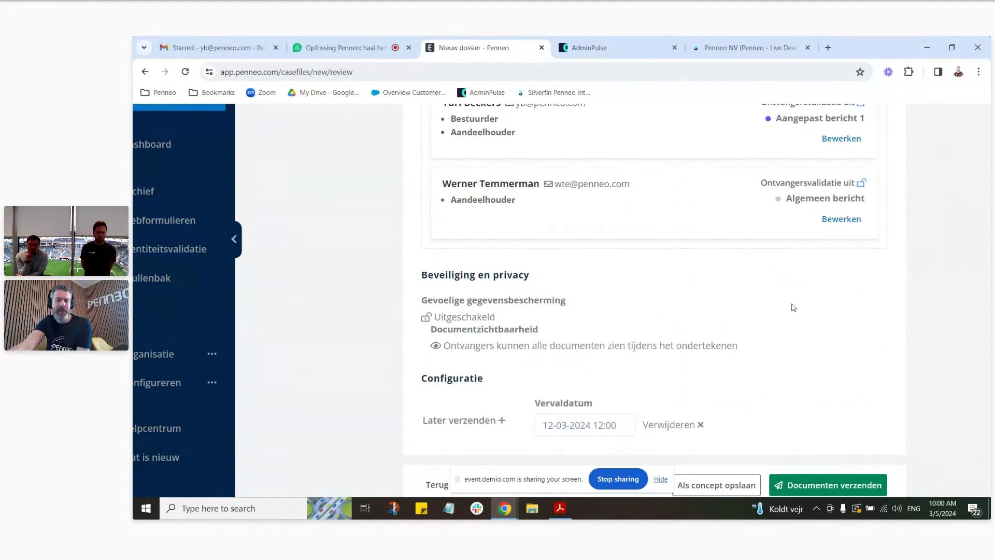
click(485, 420)
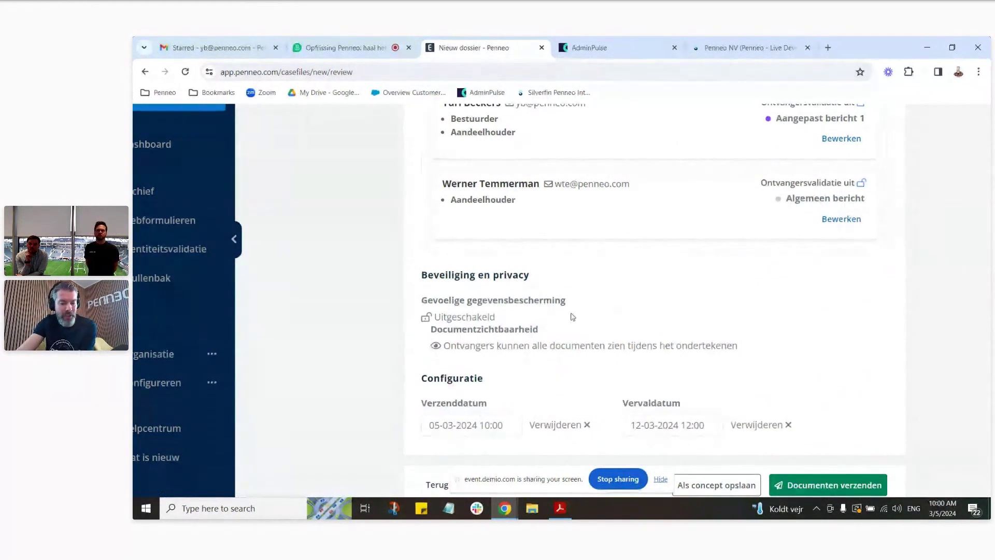
scroll(913, 280, down, 1)
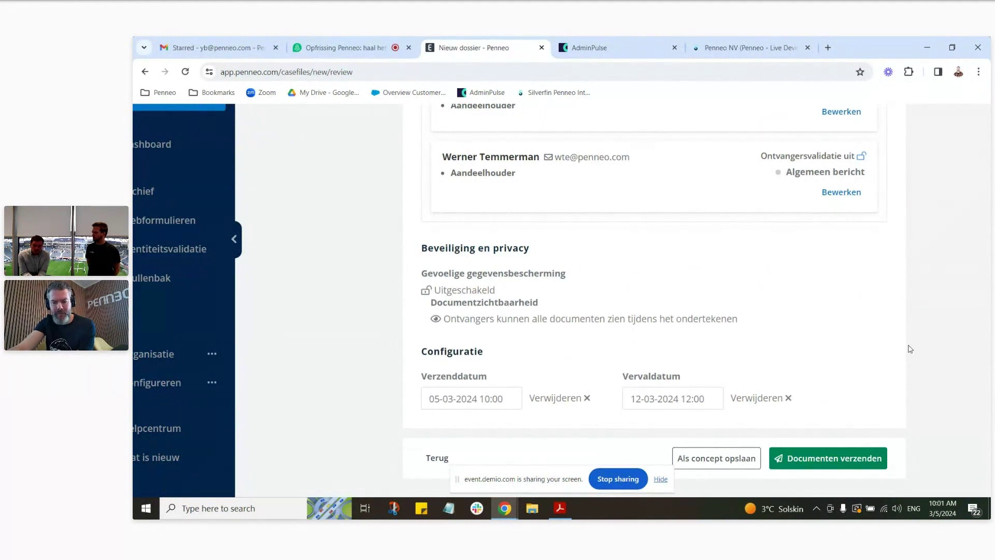
click(868, 460)
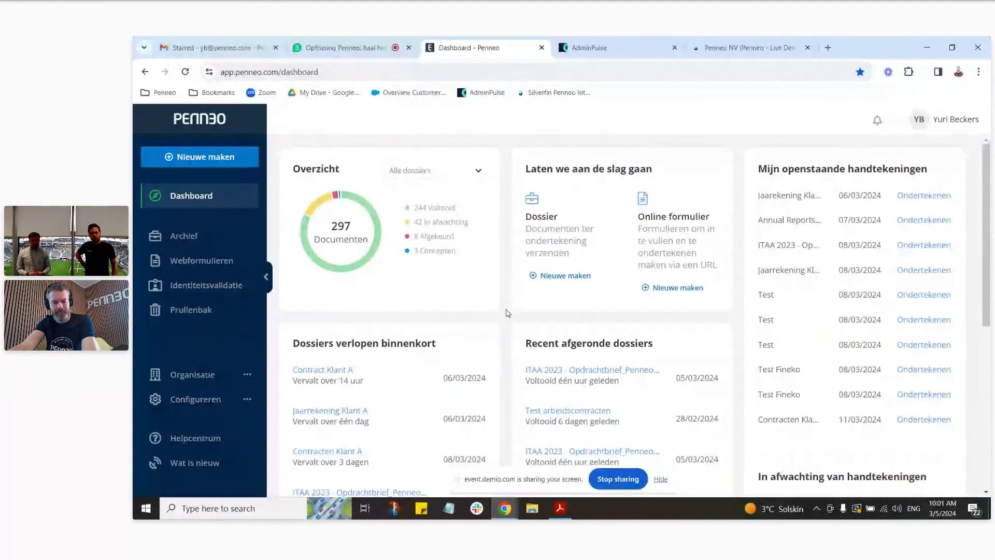
Step: Switch to Gmail's Starred messages, where the Penneo signing request has arrived
click(235, 47)
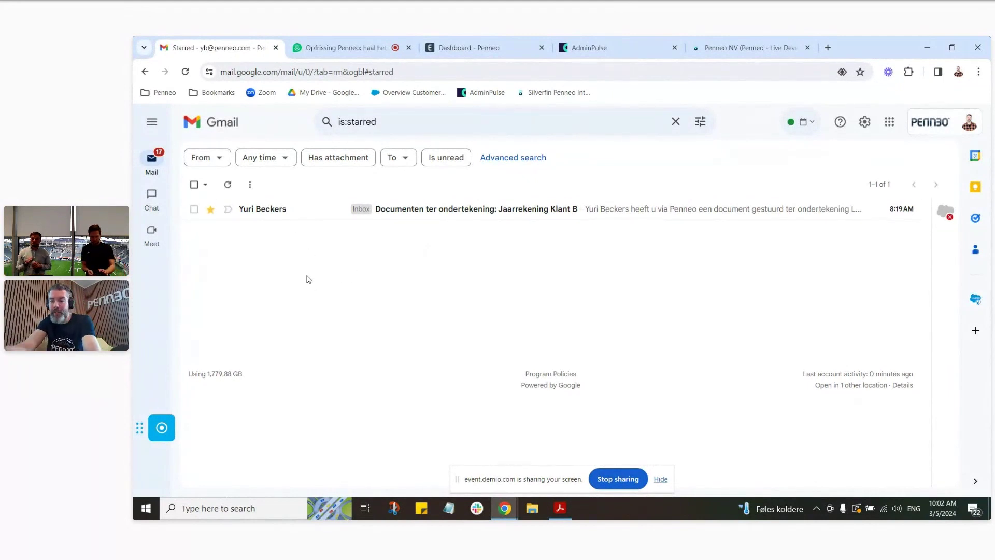
Step: Open the starred Penneo signing-request email and follow 'Lees de documenten' to the signing page
click(415, 213)
scroll(745, 328, down, 3)
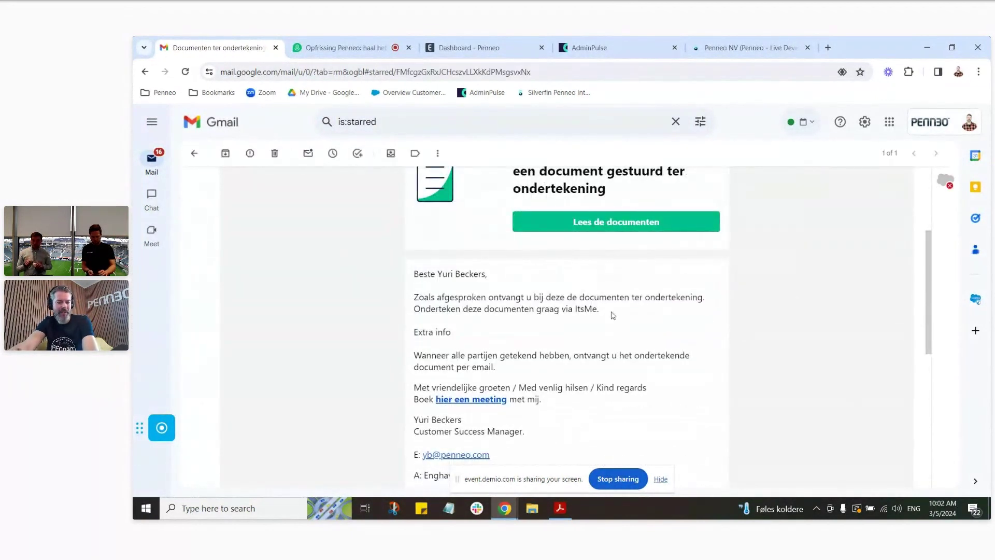
scroll(613, 315, down, 3)
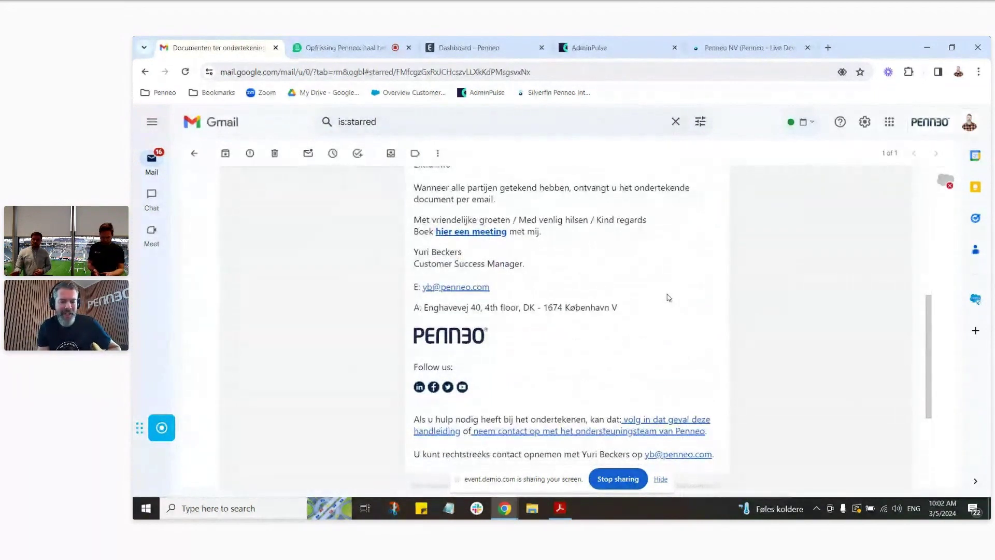
scroll(690, 371, up, 3)
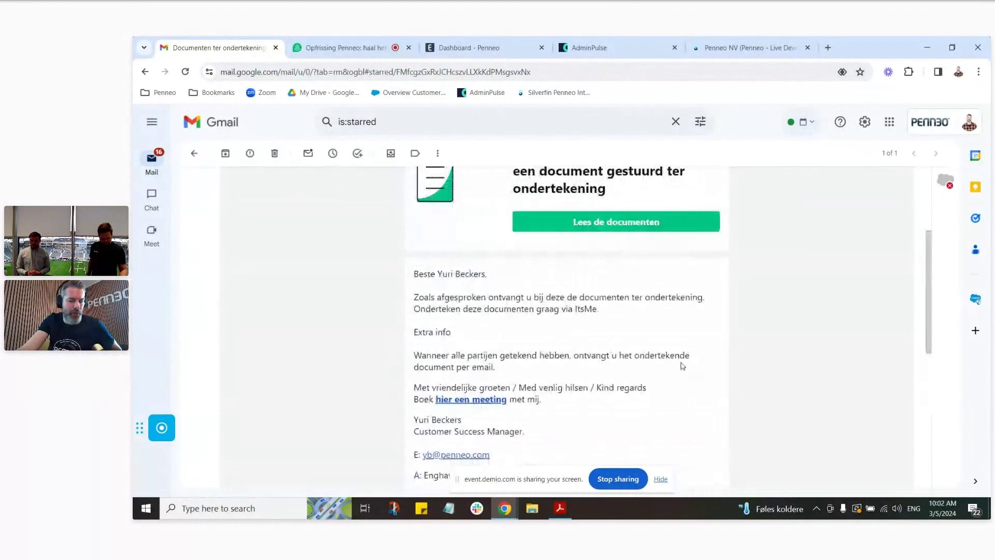
scroll(669, 342, up, 1)
click(628, 280)
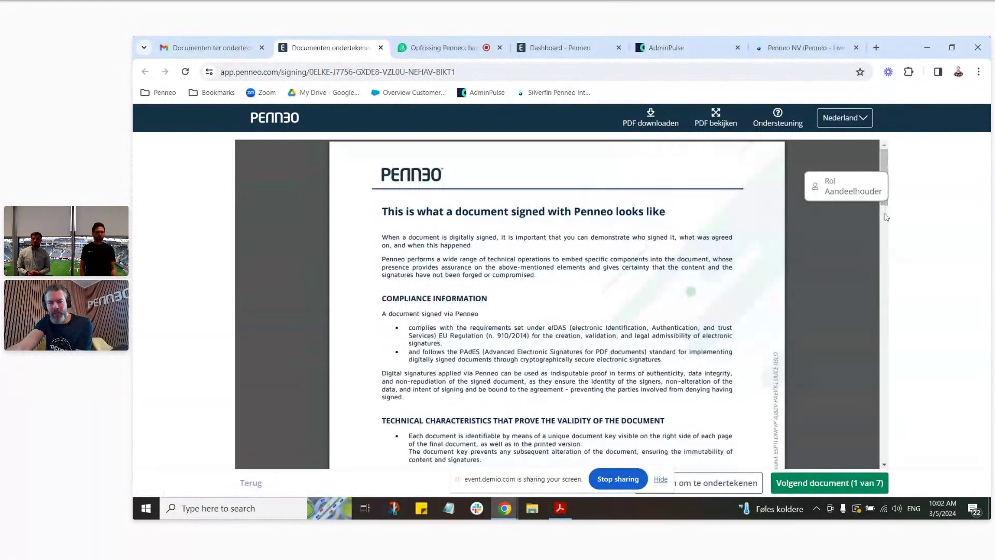
Step: Scroll each of the seven documents to its end, advancing with 'Volgend document', then choose 'Documenten ondertekenen'
drag(885, 221, 899, 486)
click(883, 482)
click(884, 215)
drag(885, 215, 884, 422)
click(863, 482)
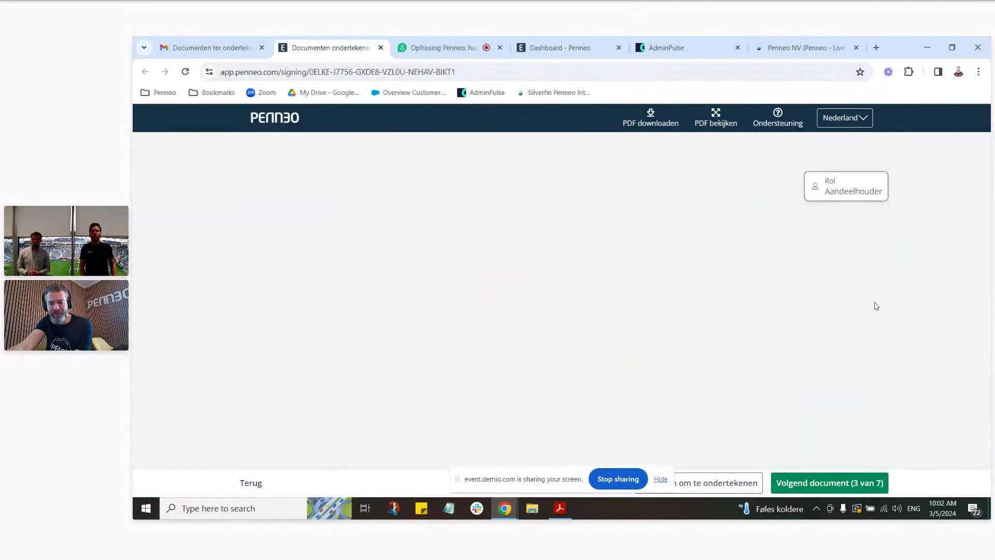
drag(884, 212, 892, 442)
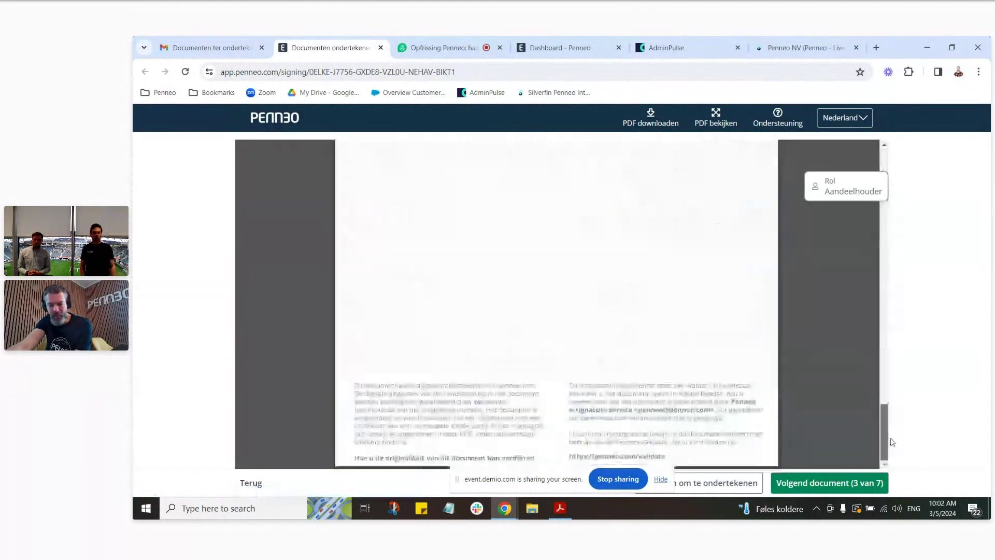
click(878, 482)
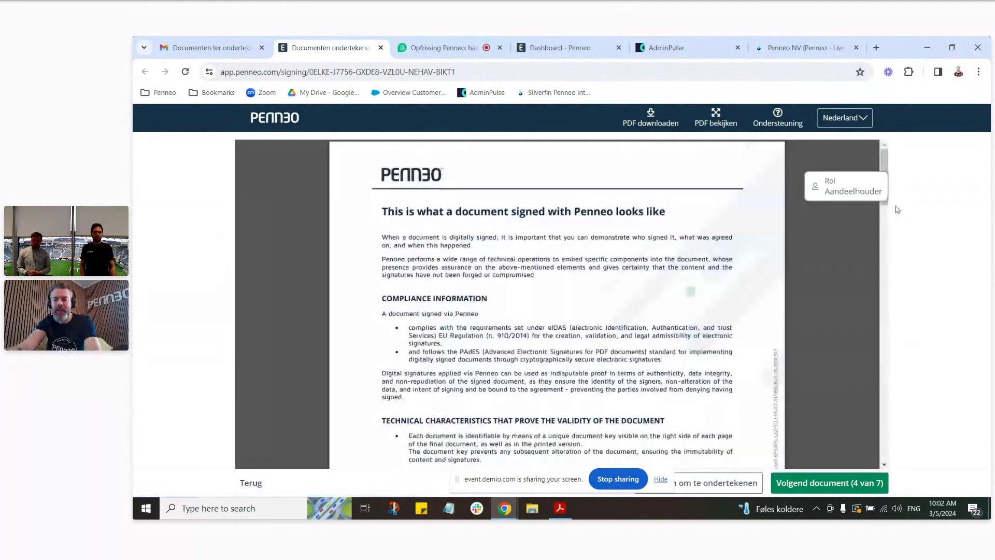
drag(885, 203, 890, 459)
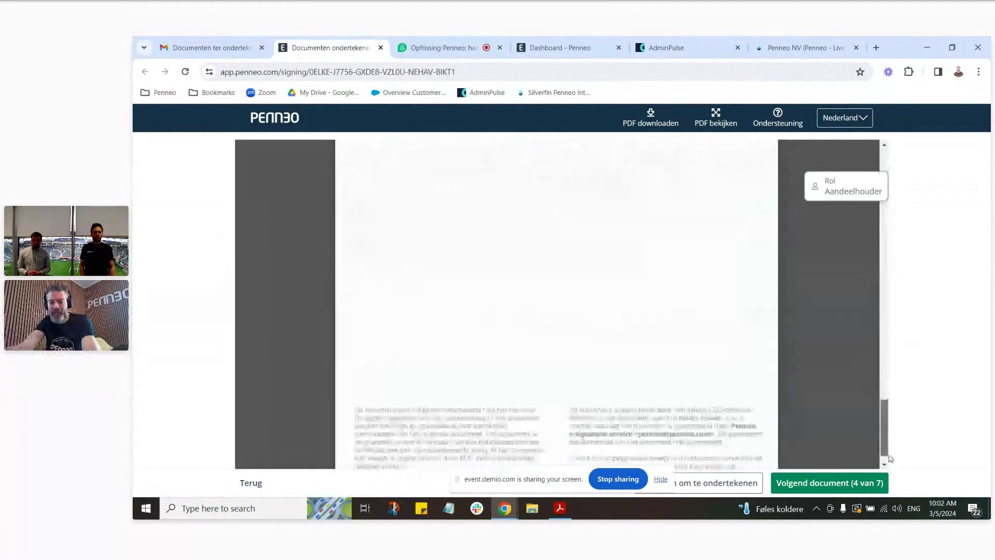
click(881, 481)
drag(885, 210, 889, 459)
click(871, 481)
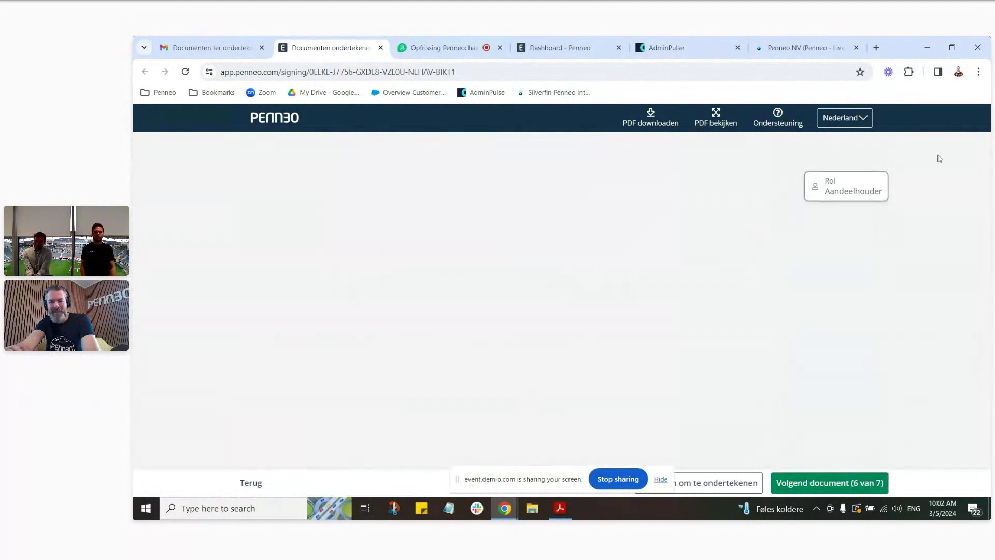
drag(885, 209, 892, 466)
click(869, 481)
drag(886, 206, 888, 464)
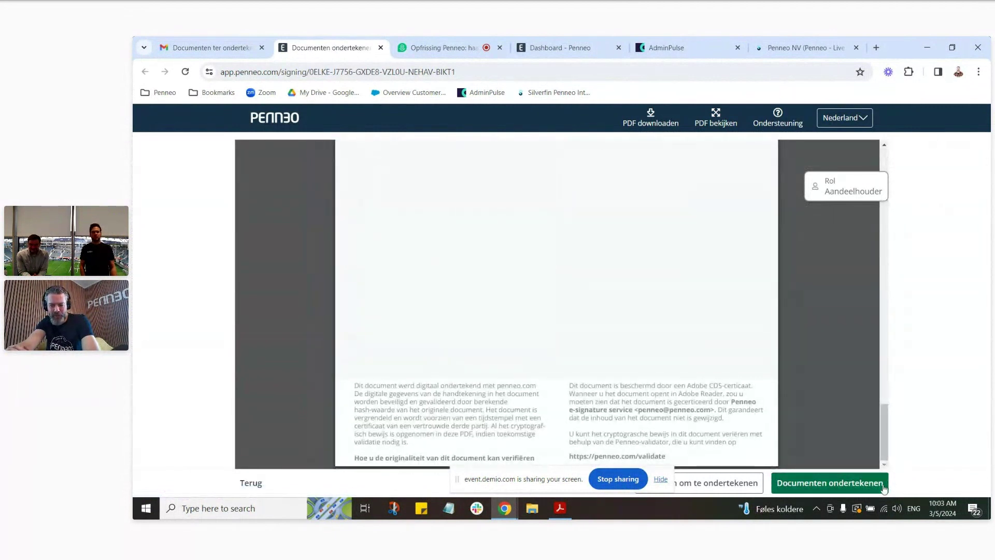
click(884, 485)
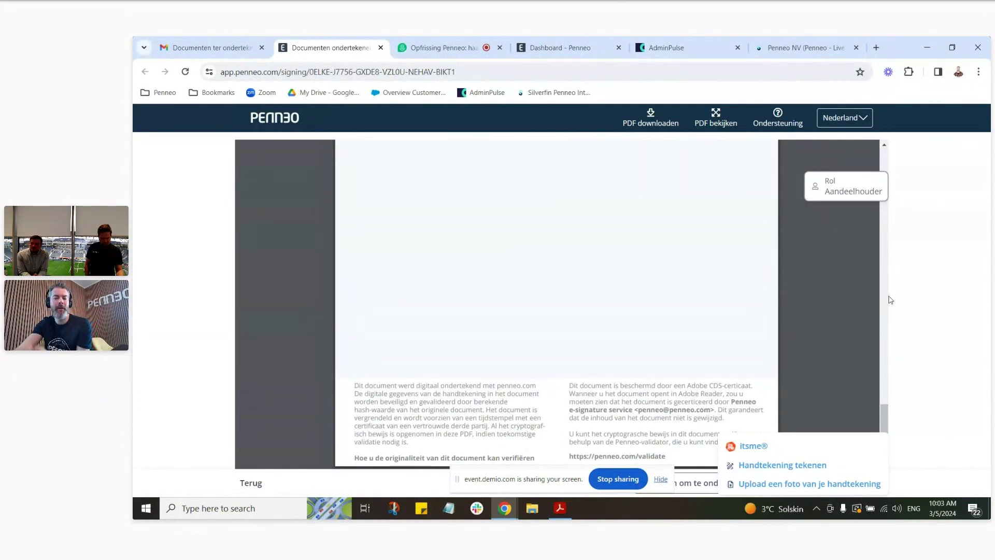
Step: Choose 'Handtekening tekenen' and read through the signing consent text
click(803, 466)
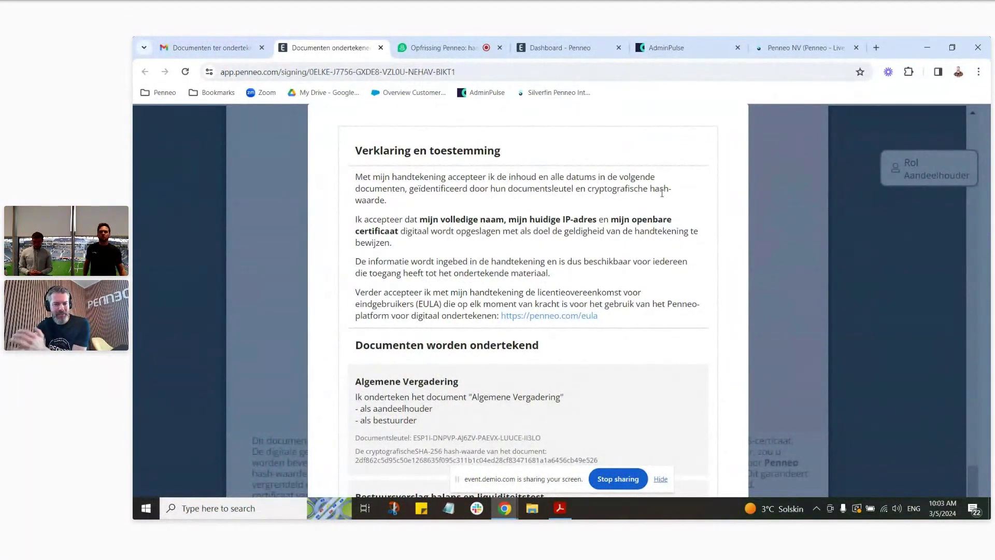
scroll(664, 189, down, 4)
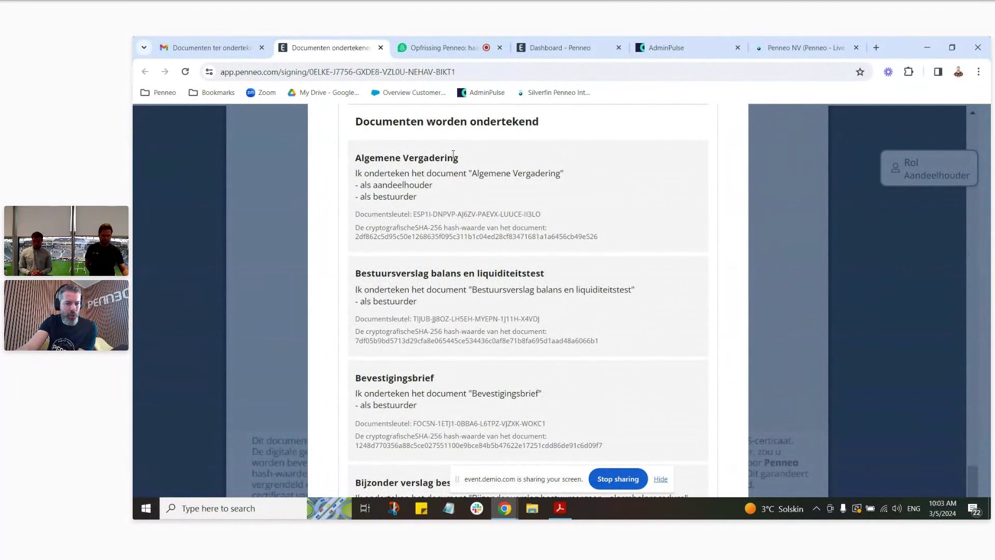
drag(433, 202, 402, 198)
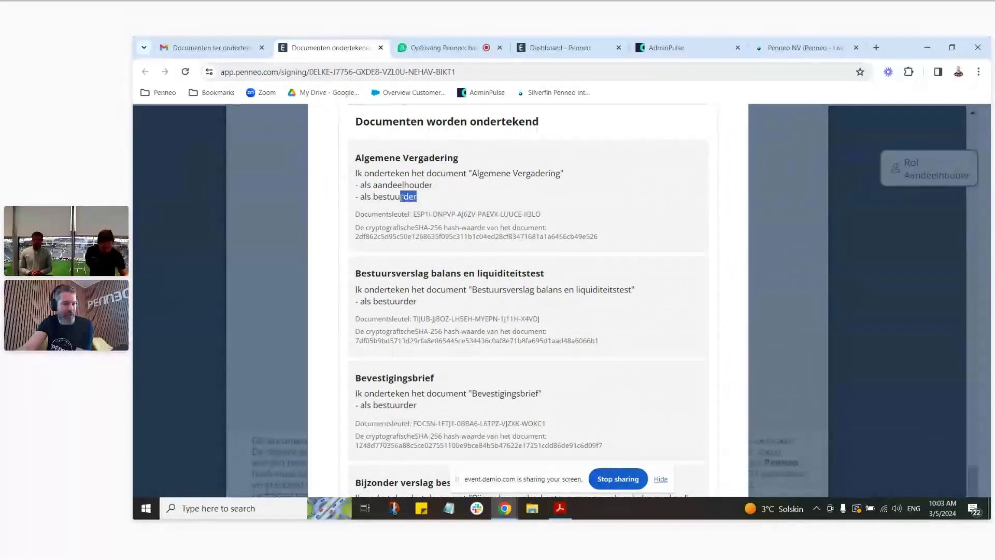
click(440, 203)
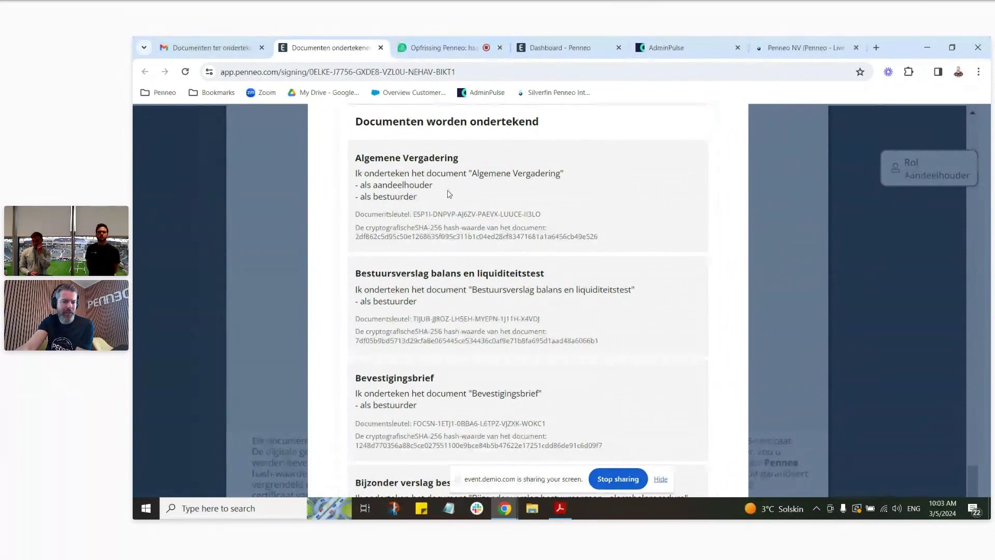
scroll(450, 194, down, 7)
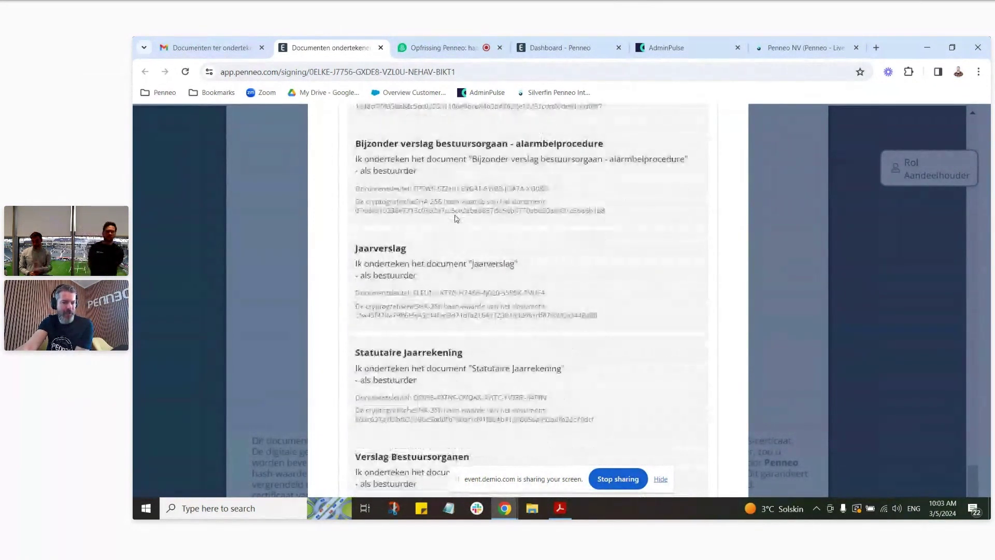
scroll(456, 219, down, 3)
scroll(467, 215, up, 3)
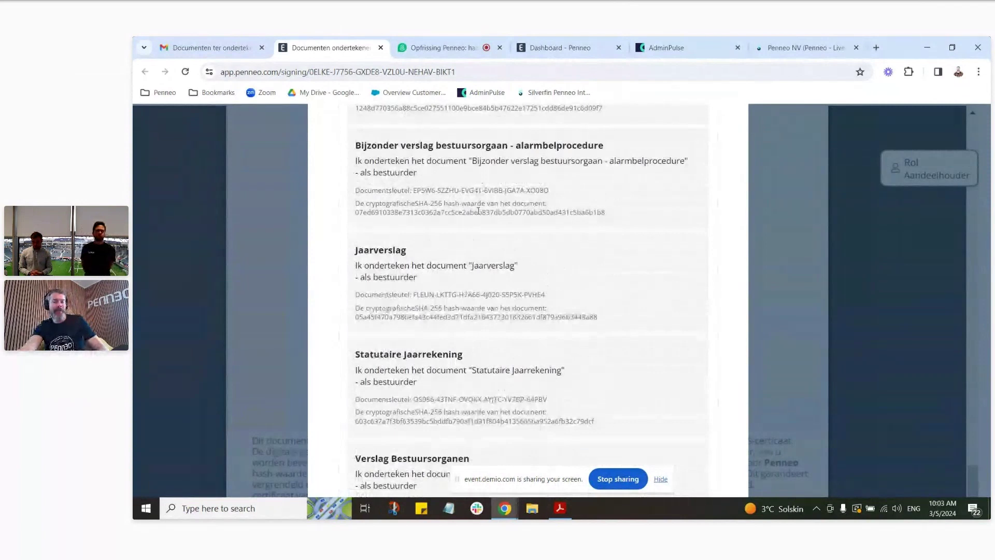
scroll(518, 290, down, 5)
Step: Draw a signature in the box and sign all documents
mouse_move(527, 369)
mouse_down()
mouse_move(517, 384)
mouse_move(572, 383)
mouse_up()
scroll(581, 249, up, 4)
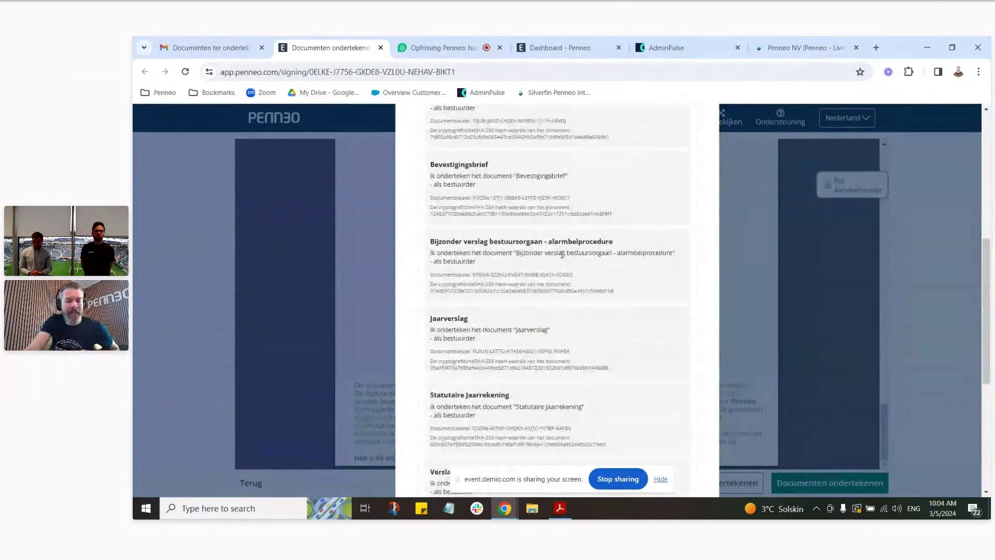
scroll(562, 254, up, 3)
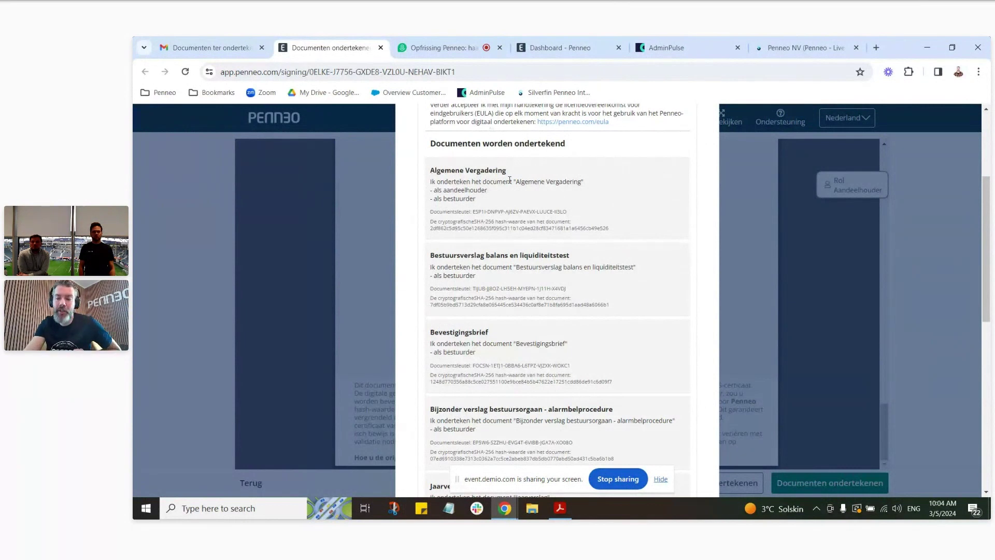
scroll(591, 264, down, 10)
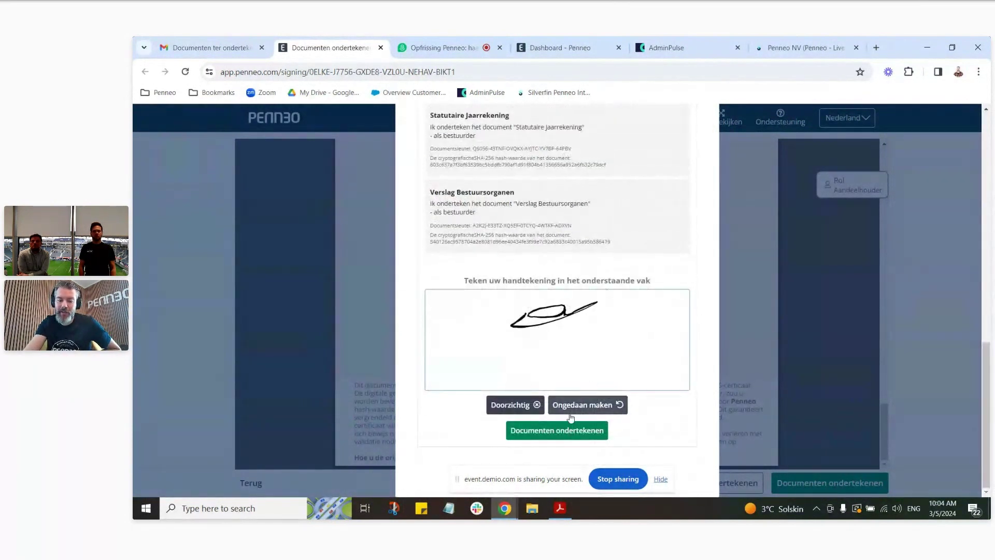
click(559, 433)
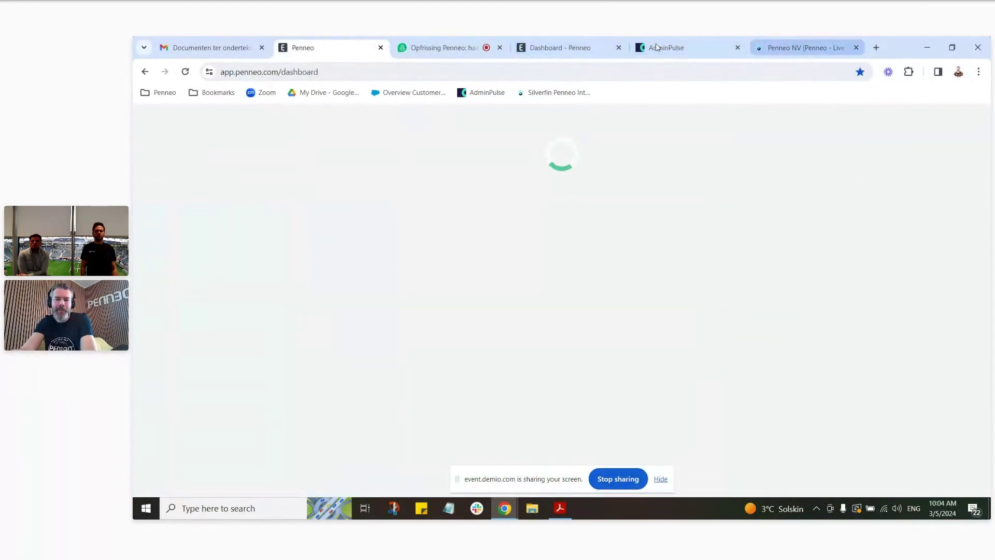
Step: Return to the Penneo dashboard and expand the Configureren submenu in the sidebar
click(549, 45)
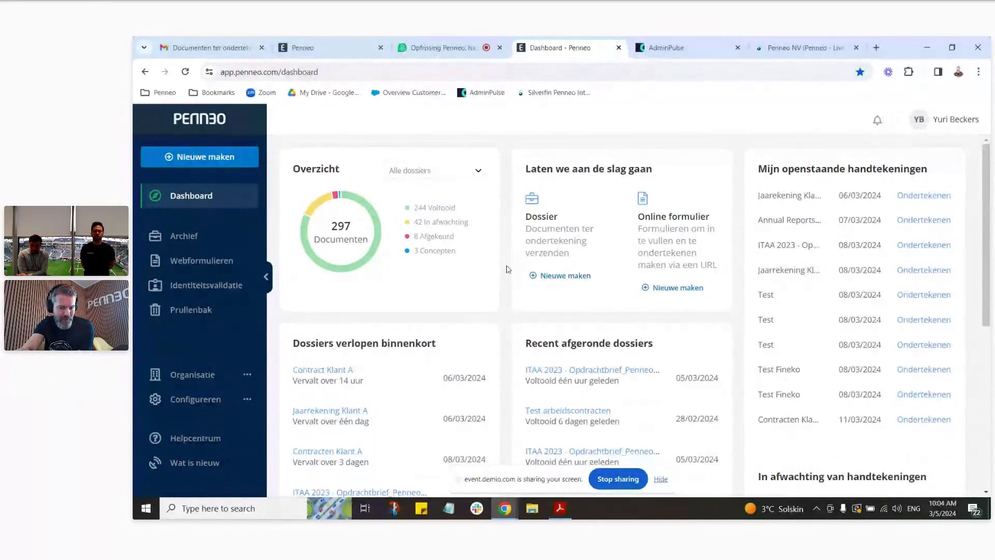
scroll(509, 264, down, 1)
scroll(487, 251, down, 2)
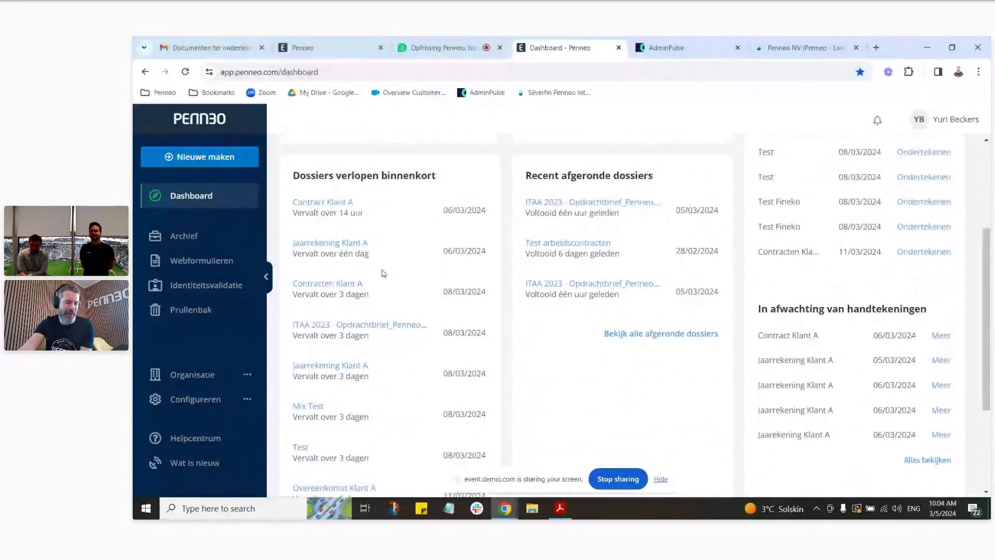
scroll(423, 312, up, 3)
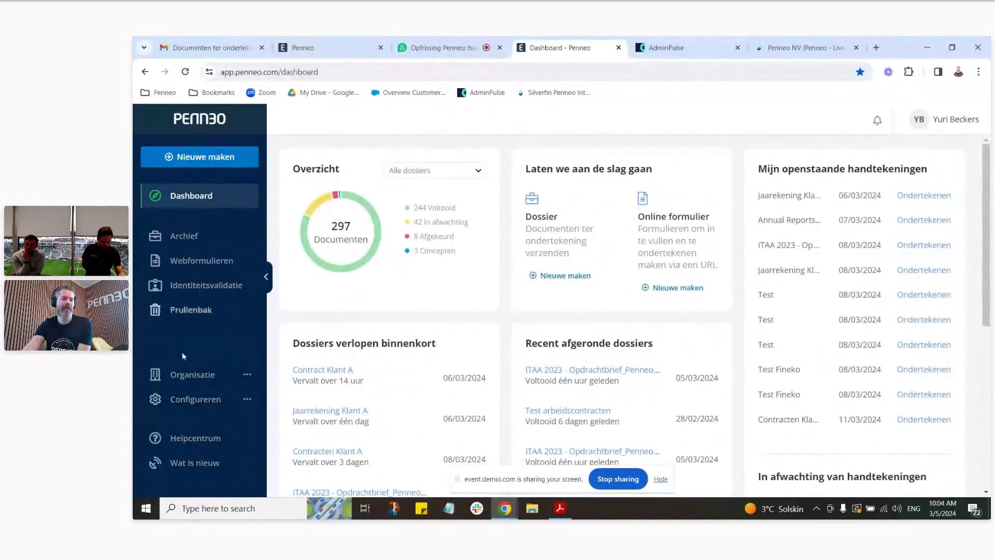
click(212, 404)
scroll(211, 406, down, 2)
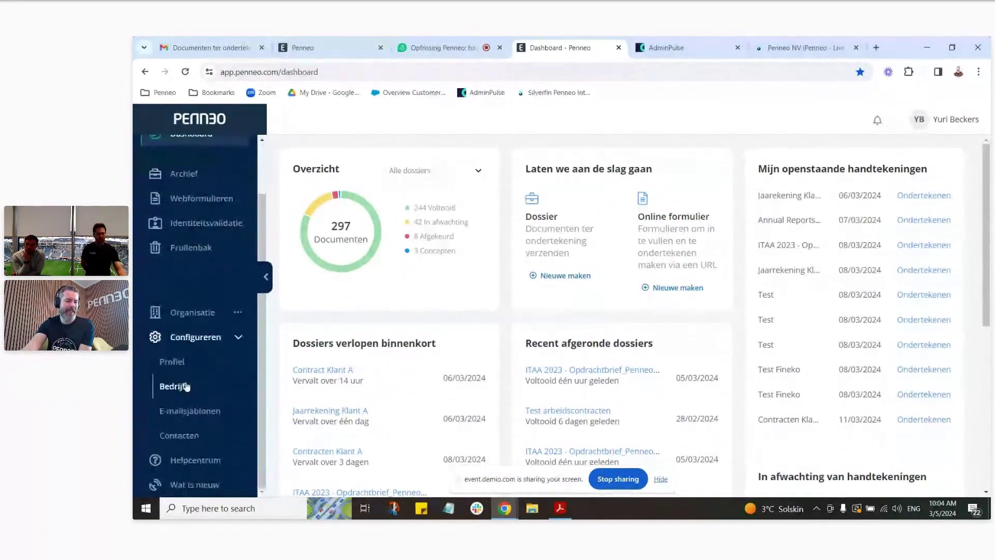
Step: In Bedrijf settings, confirm the Silverfin integration is active, then switch to the Silverfin tab
click(175, 388)
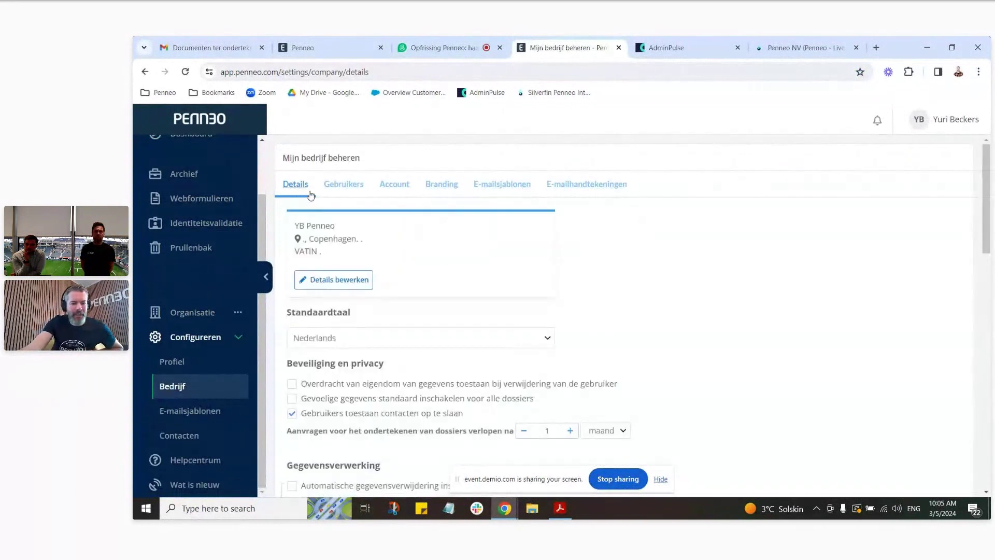
scroll(332, 199, down, 9)
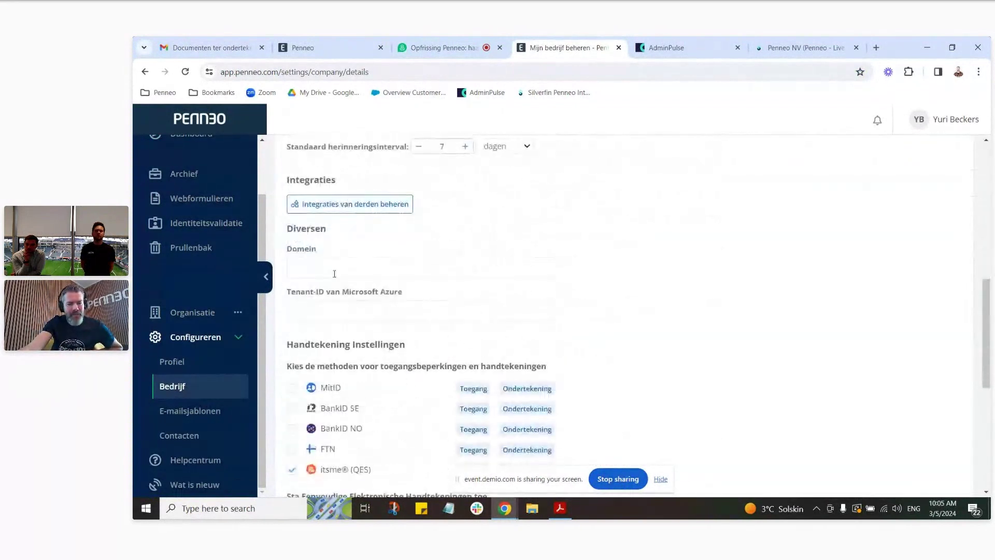
click(363, 204)
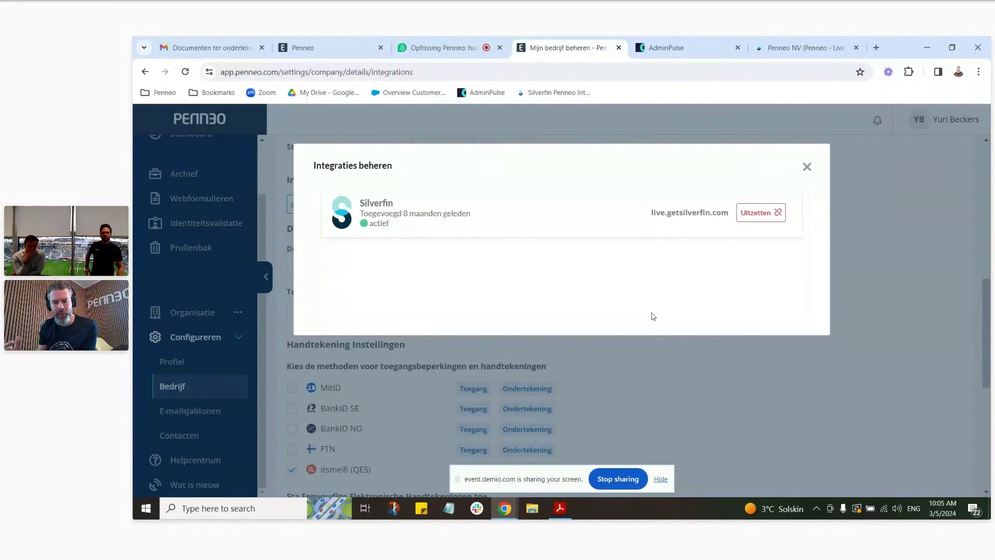
click(777, 41)
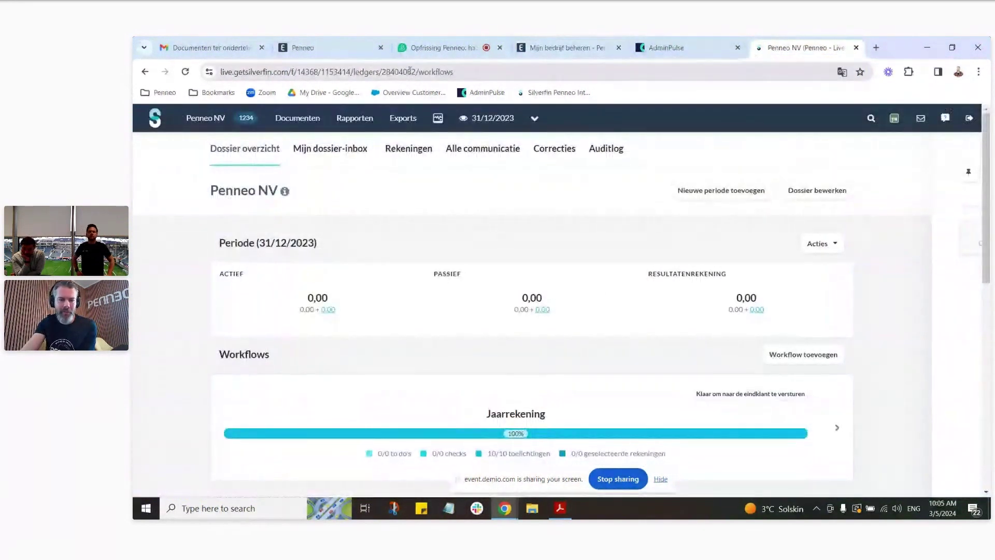
Step: Inspect the Silverfin domain in the address bar, then return to Penneo's 'Mijn bedrijf beheren' tab
double_click(285, 73)
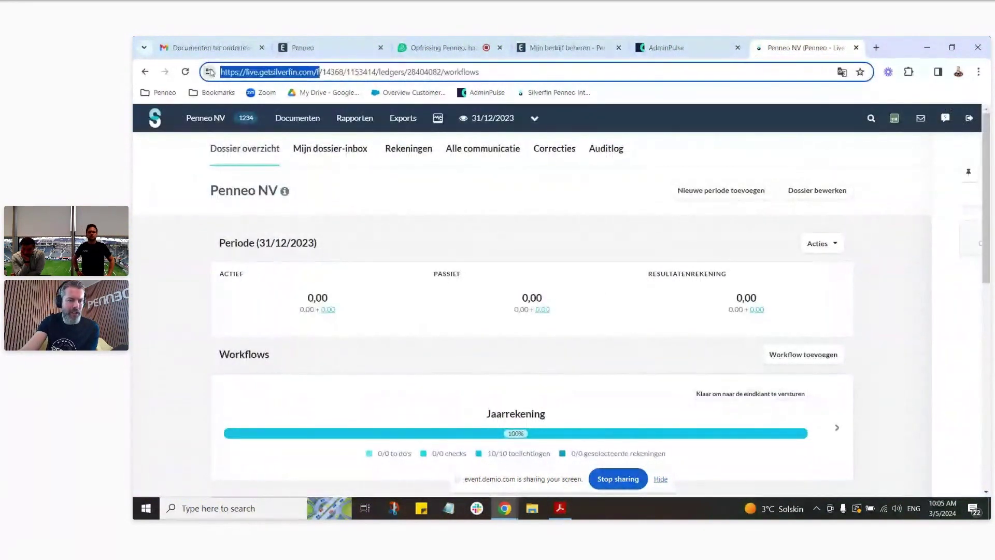
click(297, 78)
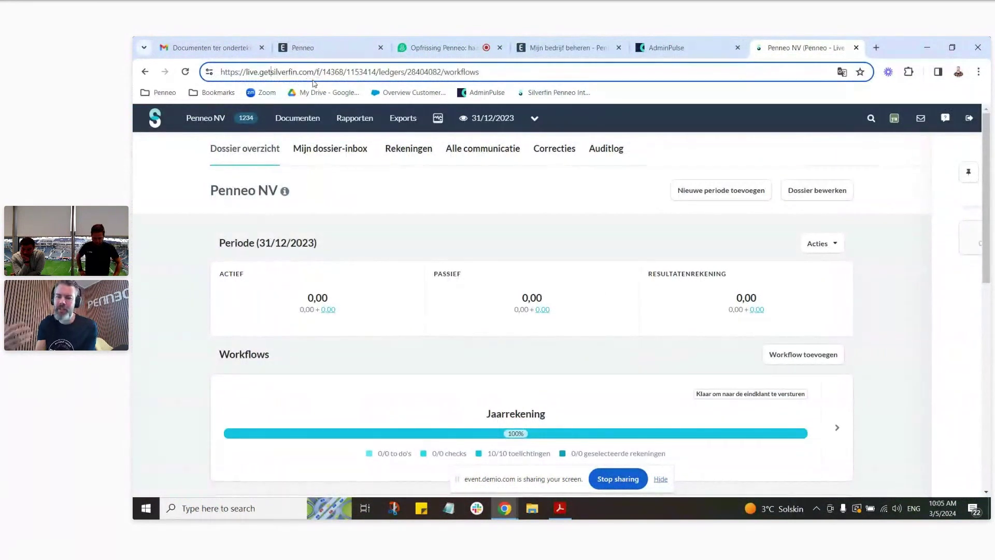
click(562, 48)
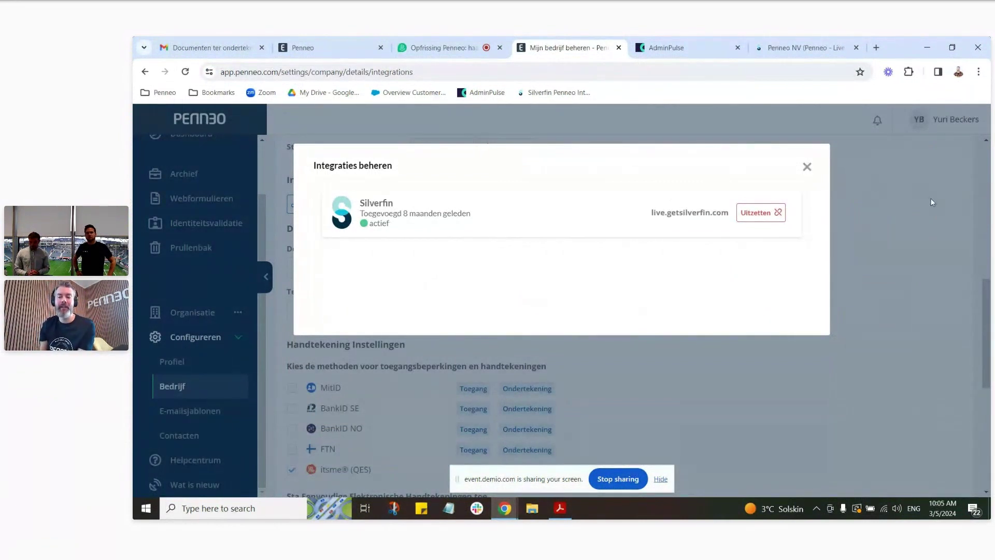
Step: Close the 'Integraties beheren' dialog and go back to the dashboard, now showing 298 documents
click(812, 164)
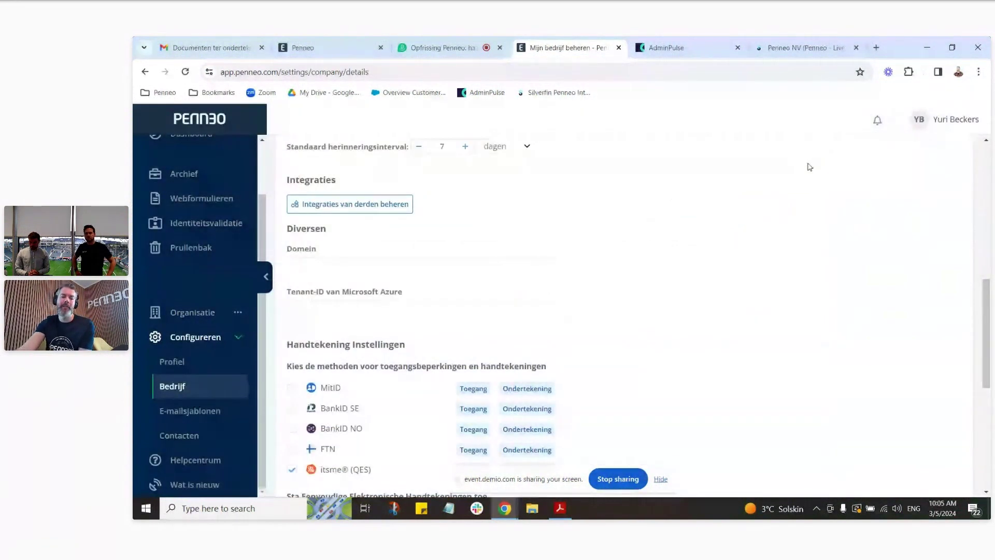
scroll(777, 254, up, 1)
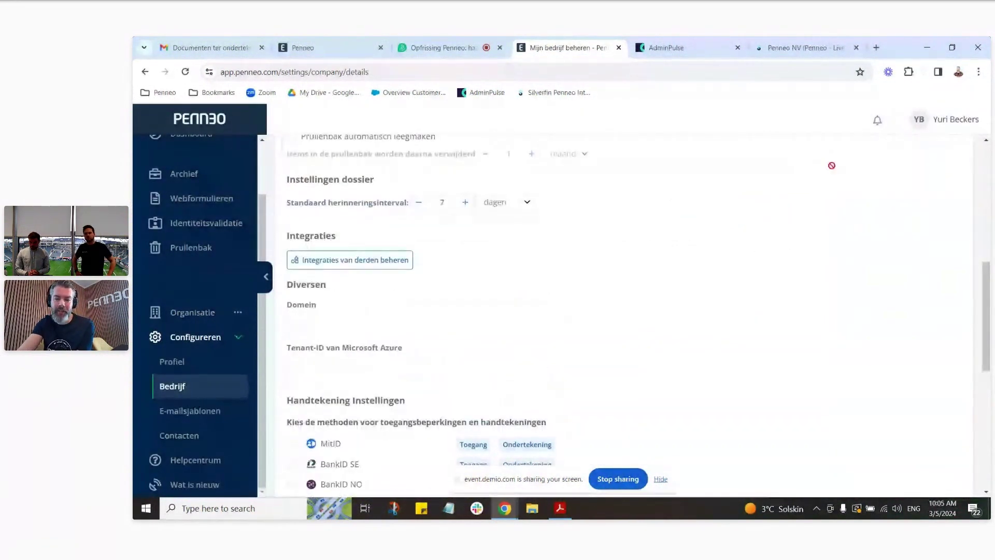
scroll(807, 242, up, 1)
scroll(805, 239, up, 1)
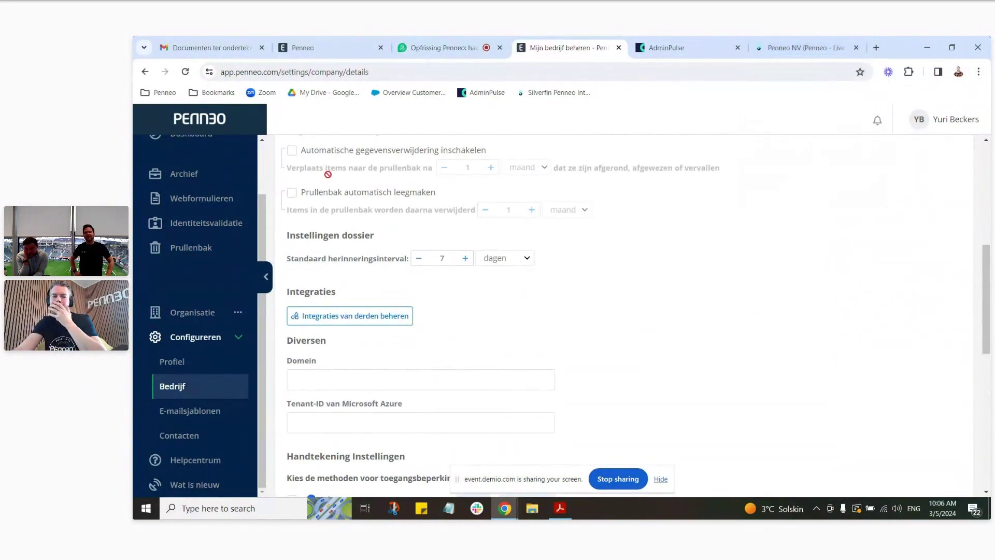
scroll(220, 237, up, 1)
click(208, 196)
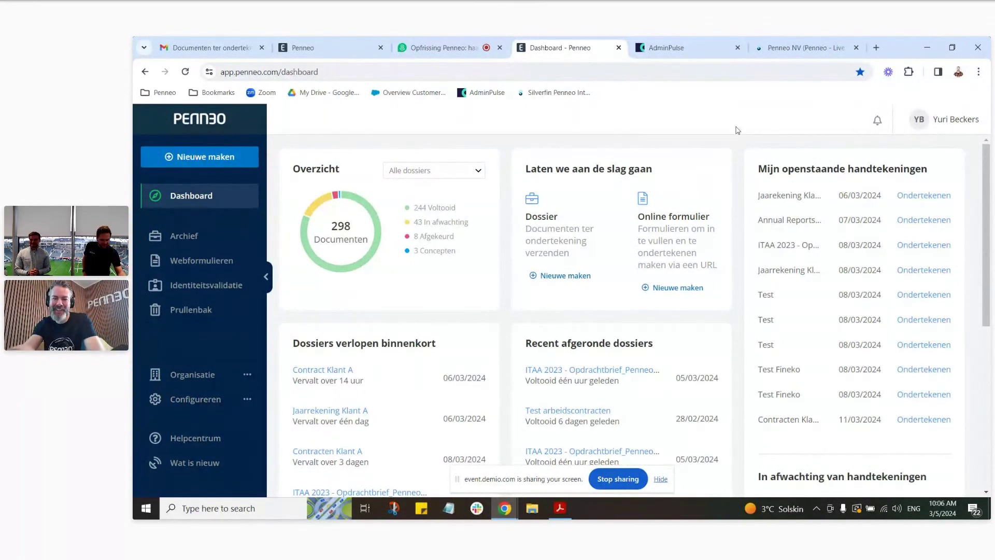
Step: From the Silverfin start page, open the 'Penneo NV 1234' dossier and scroll to its Workflows
click(786, 50)
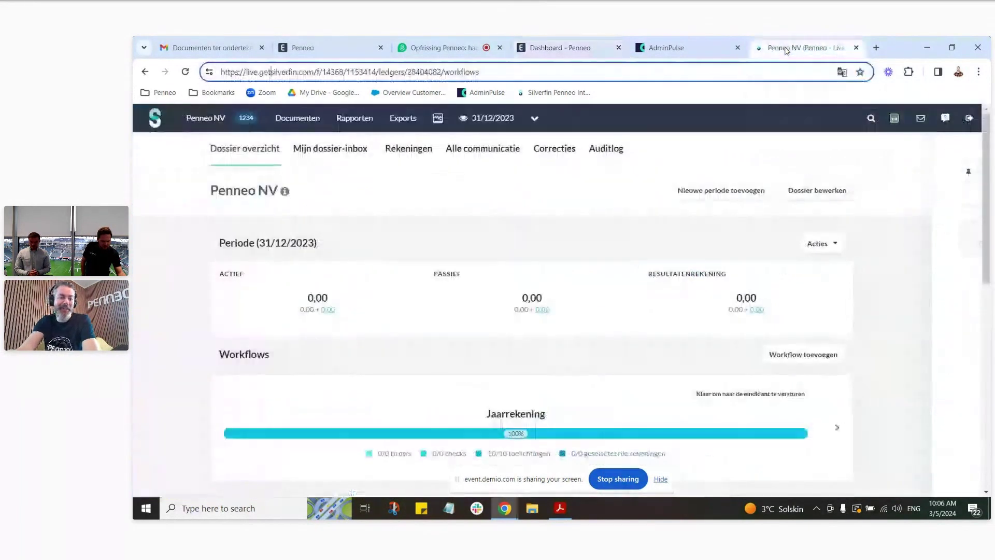
click(155, 118)
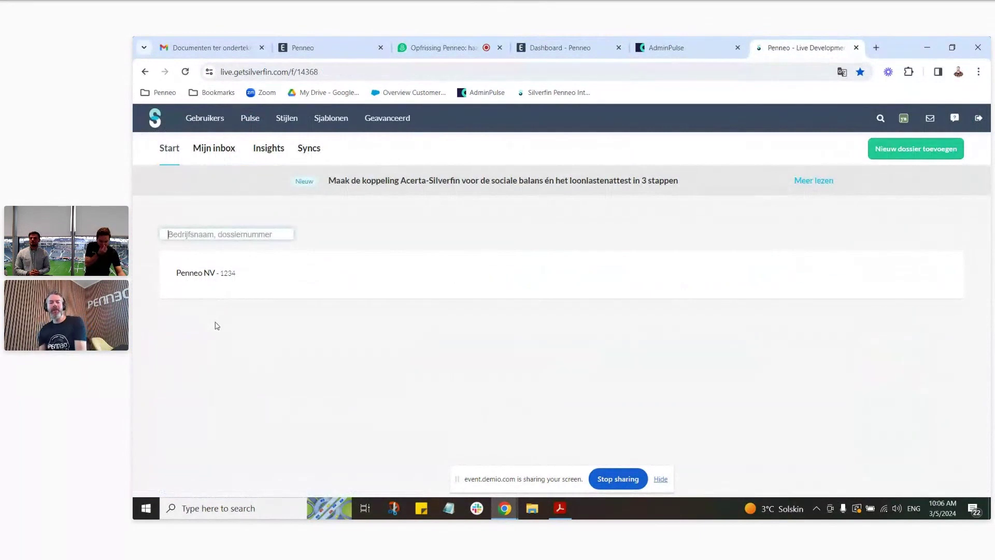
click(211, 274)
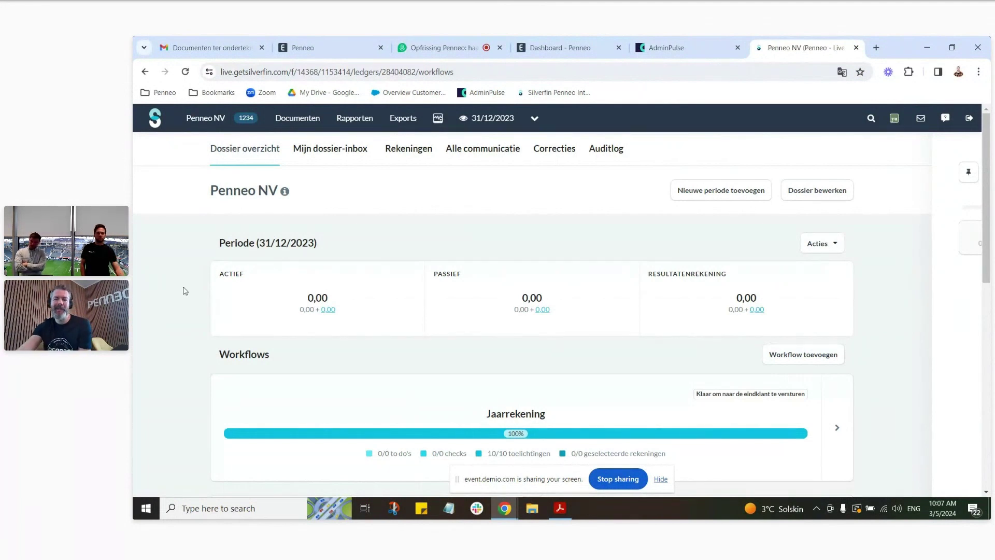
scroll(918, 272, down, 2)
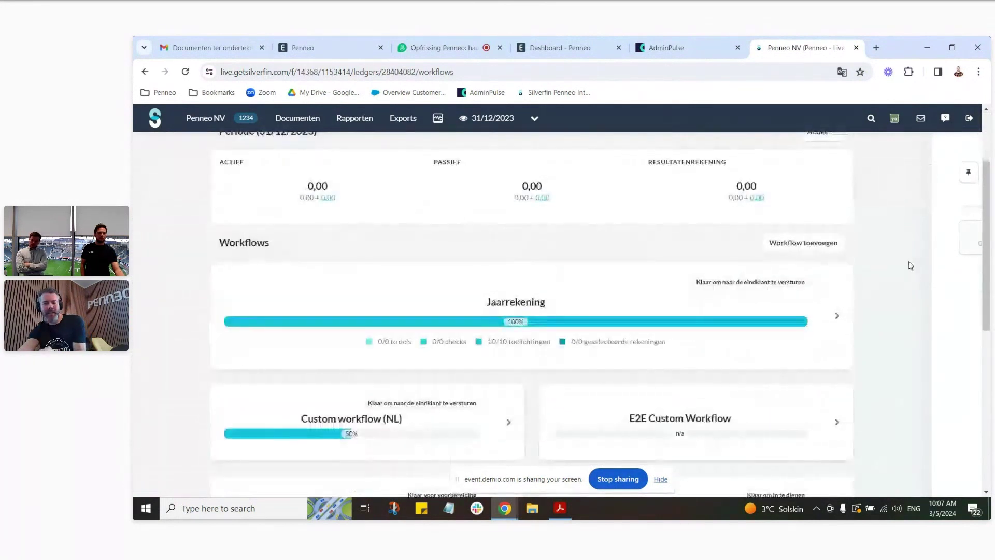
scroll(905, 262, down, 2)
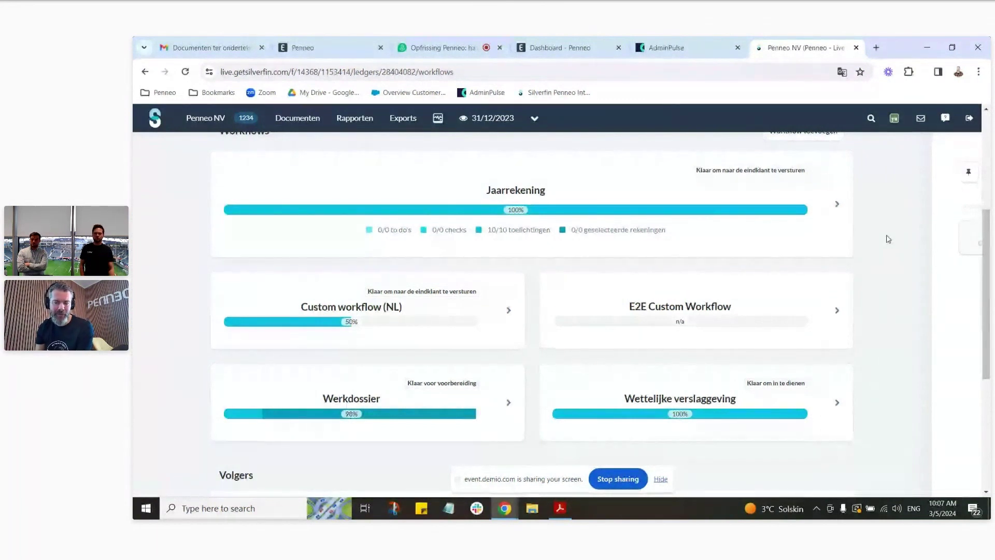
Step: Open the Wettelijke verslaggeving workflow and toggle the first Verslagen report off and back on, keeping nine items starred
click(844, 406)
scroll(897, 290, down, 3)
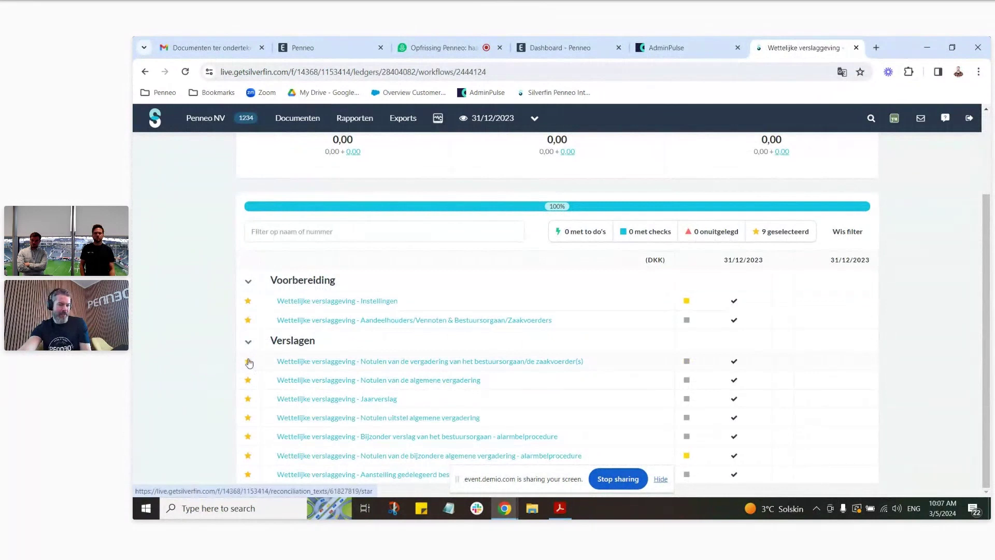
ctrl+scroll(230, 382, up, 3)
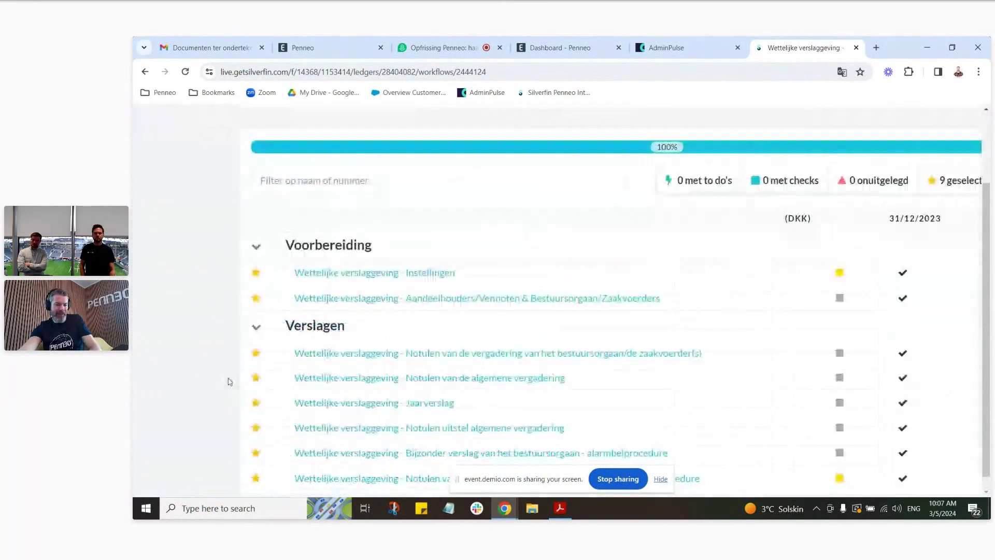
ctrl+scroll(256, 357, down, 3)
click(248, 361)
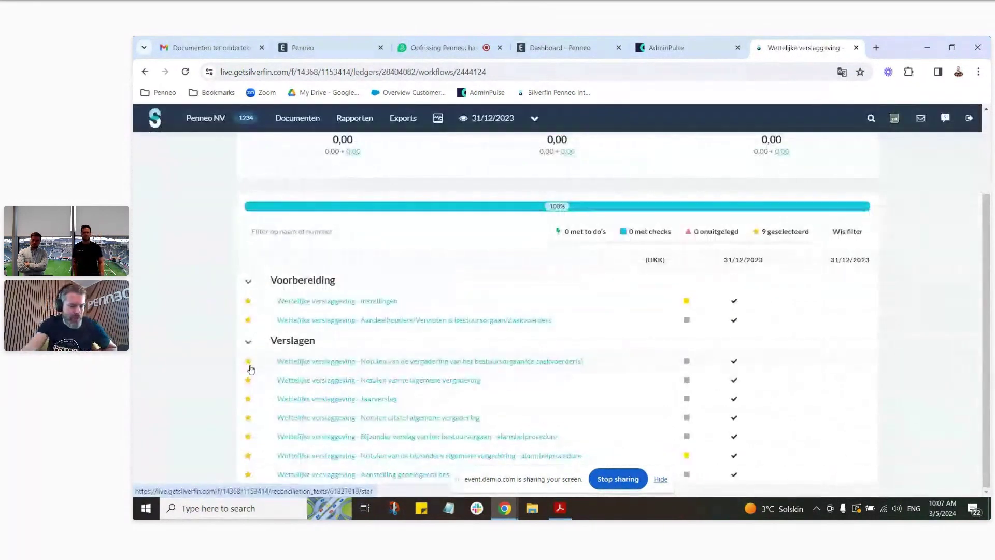
click(248, 382)
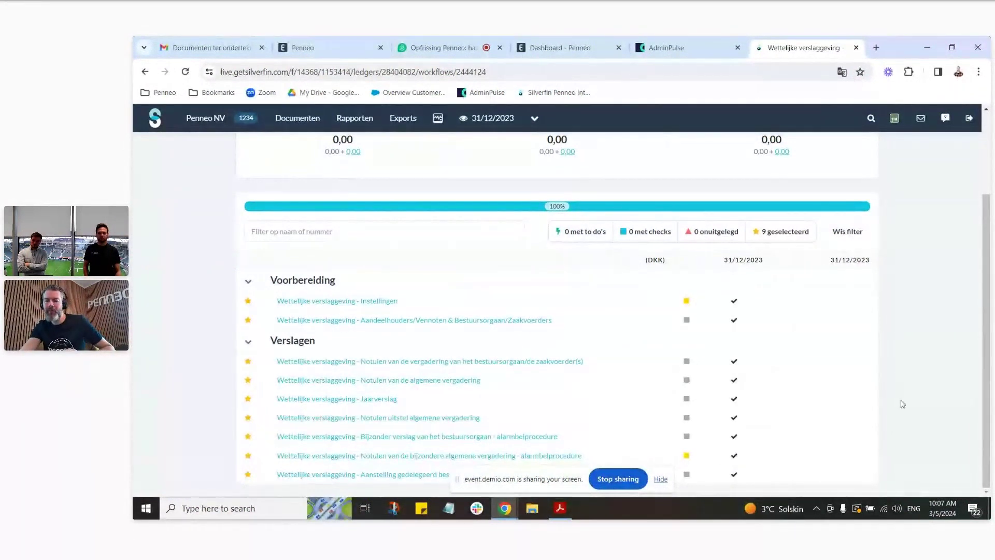
scroll(902, 404, up, 2)
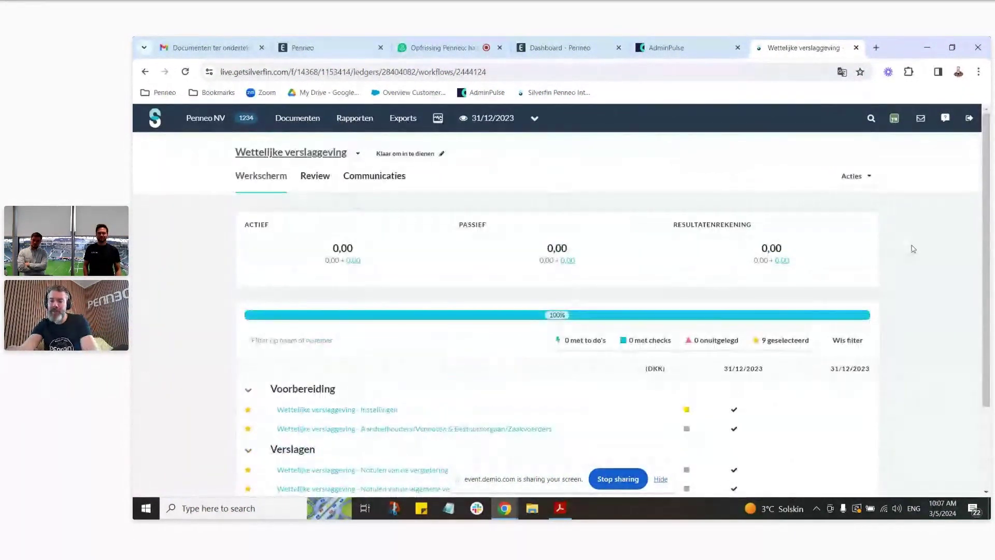
Step: Send the workflow to Penneo using the BE - Formele Bundel - Jaarrekening signing flow and continue
click(864, 178)
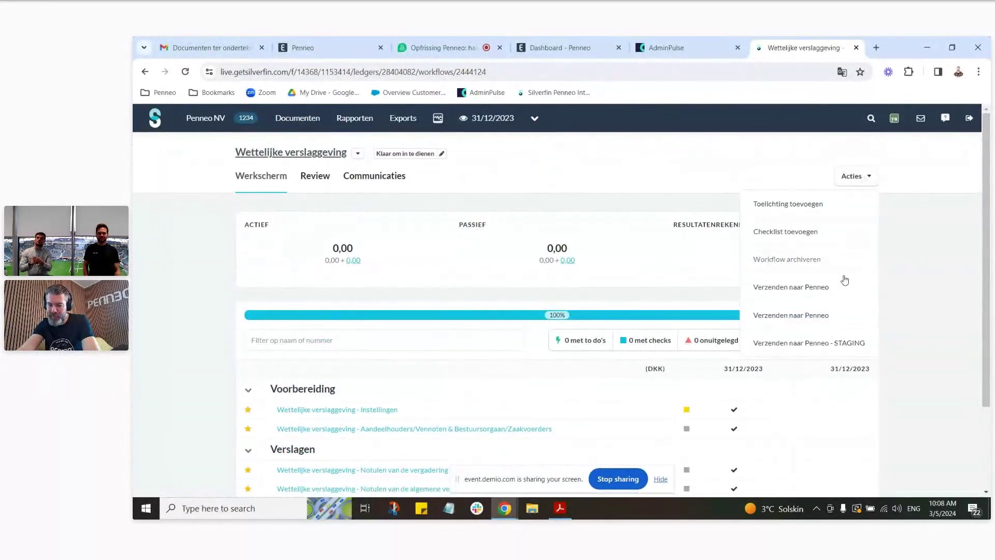
click(823, 316)
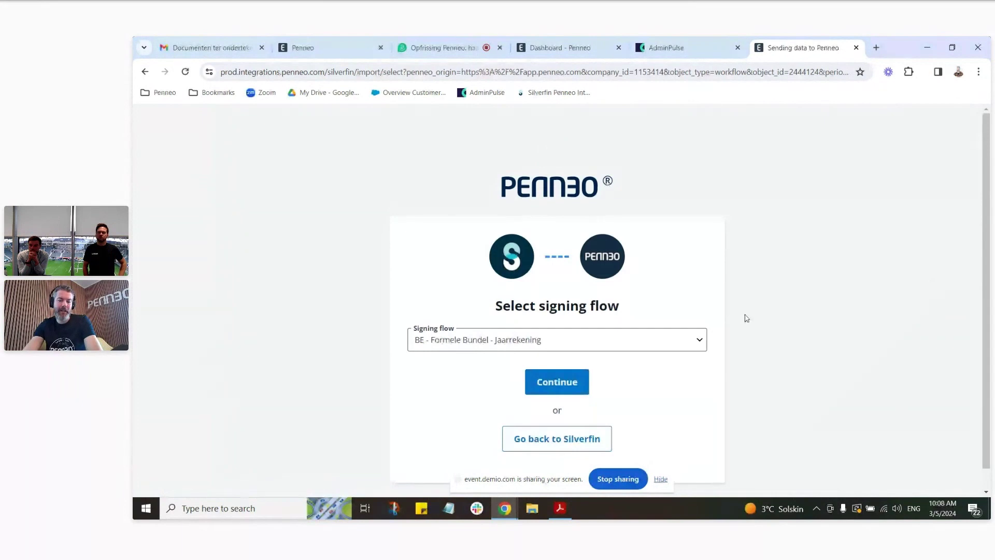
click(695, 345)
click(691, 168)
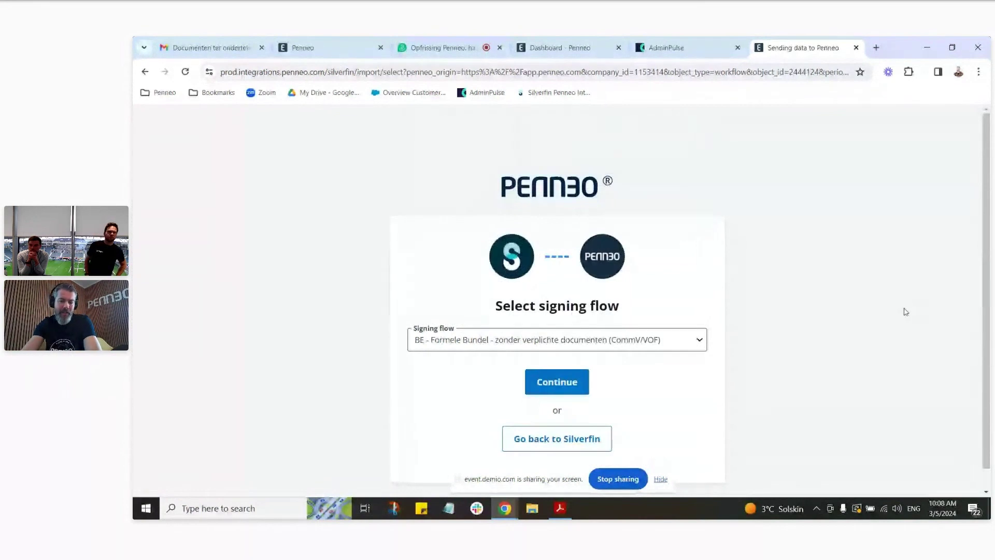
click(700, 341)
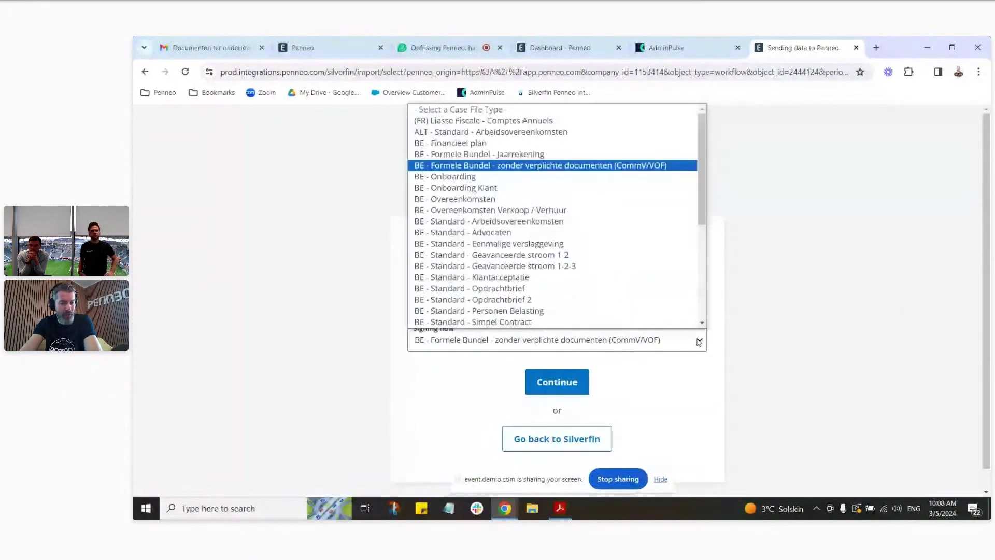
click(565, 154)
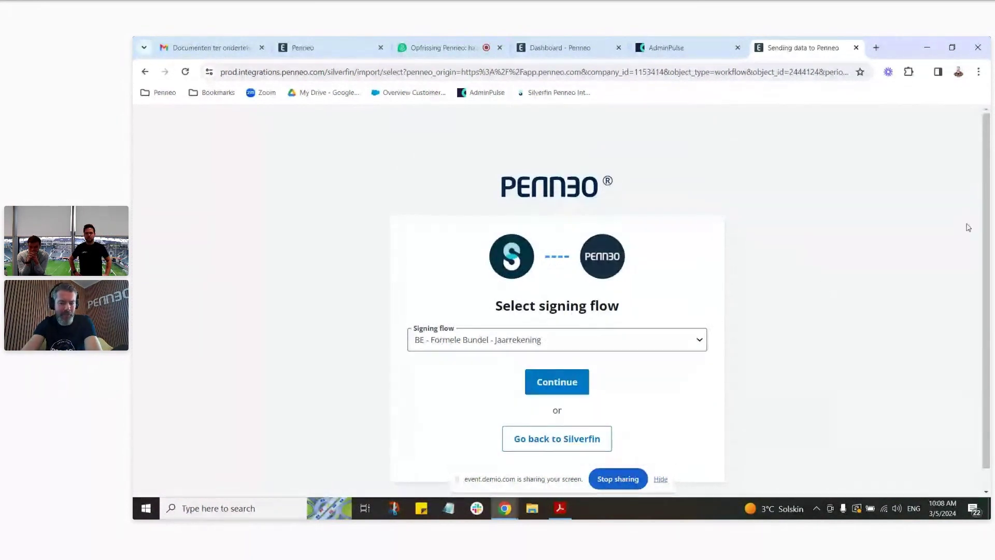
click(548, 388)
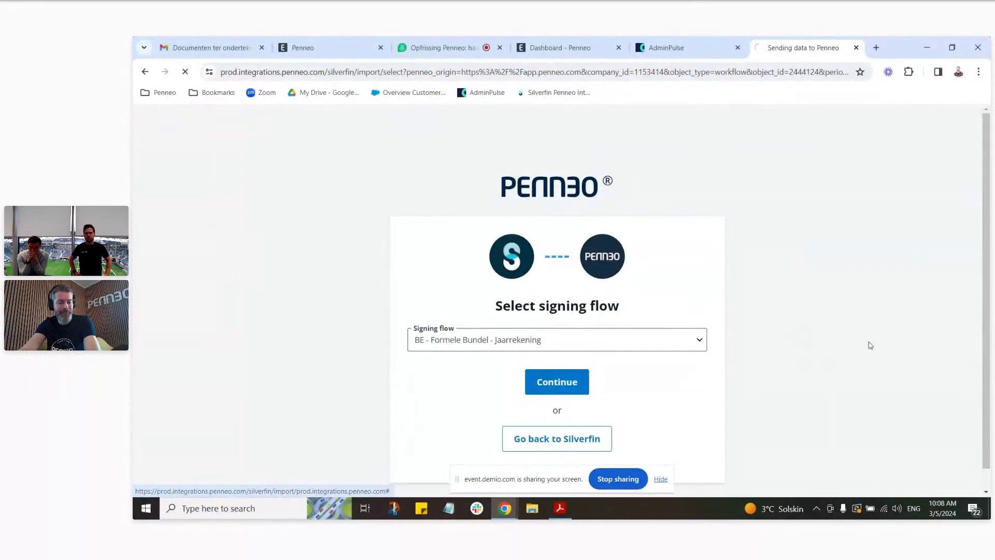
Step: Wait while the import adds all documents and signers to the draft case file 'Reconciliations'
scroll(881, 244, down, 1)
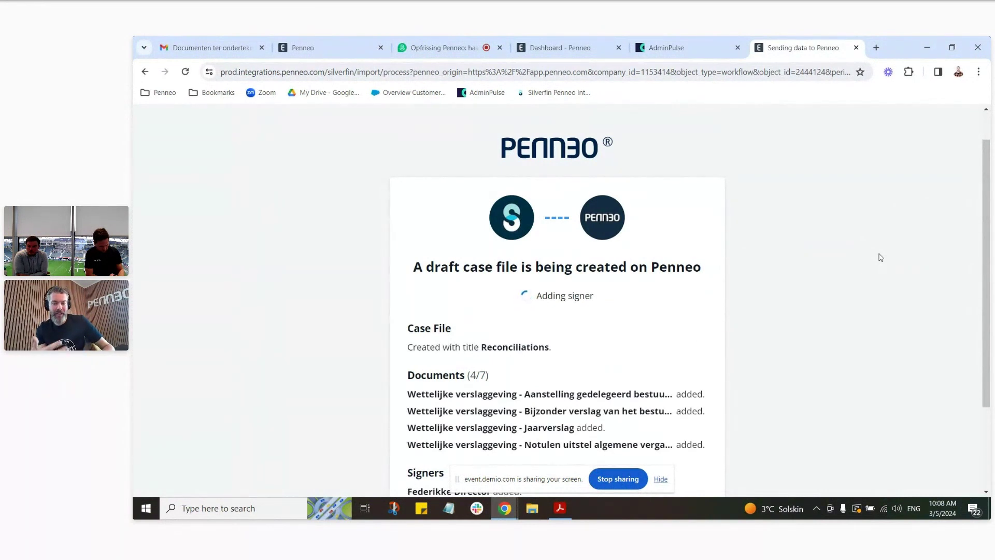
scroll(875, 258, down, 3)
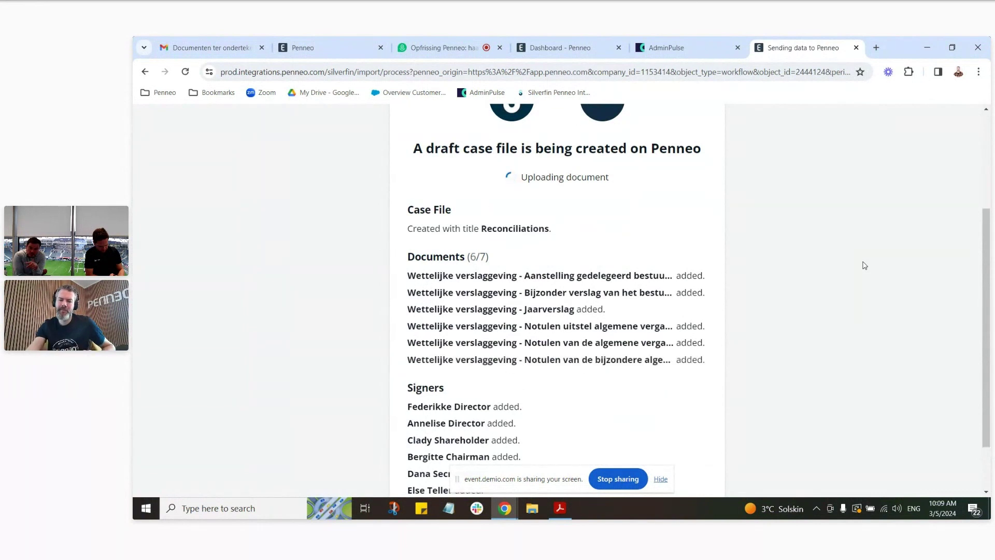
scroll(815, 314, down, 2)
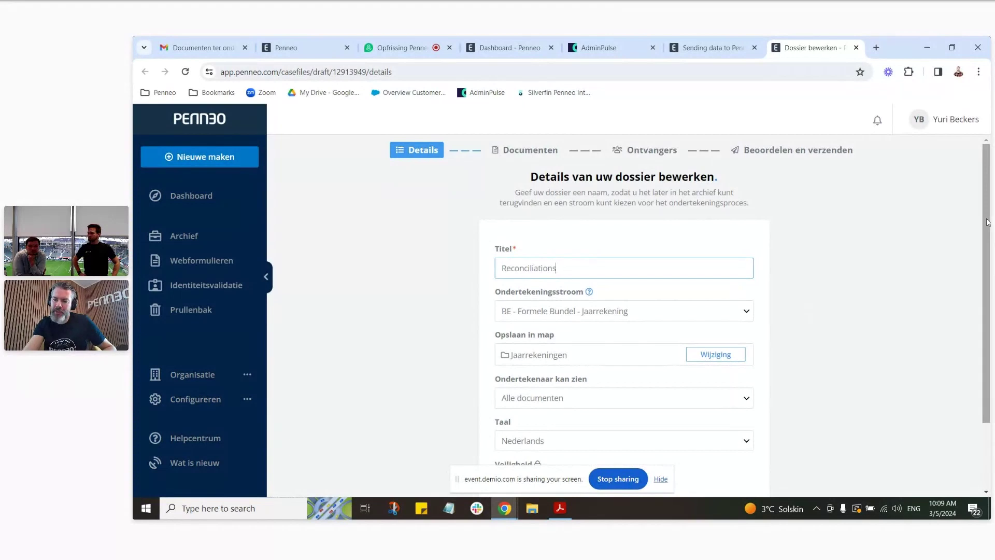
Step: Replace the title 'Reconciliations' with 'Jaarrekening Klant B 1234'
scroll(987, 241, down, 1)
scroll(829, 218, up, 1)
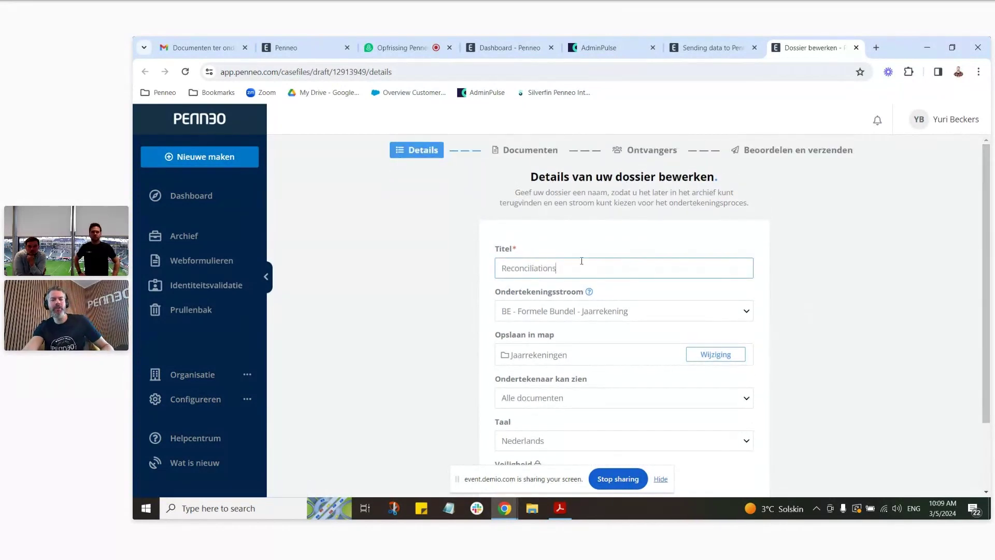
drag(573, 270, 488, 274)
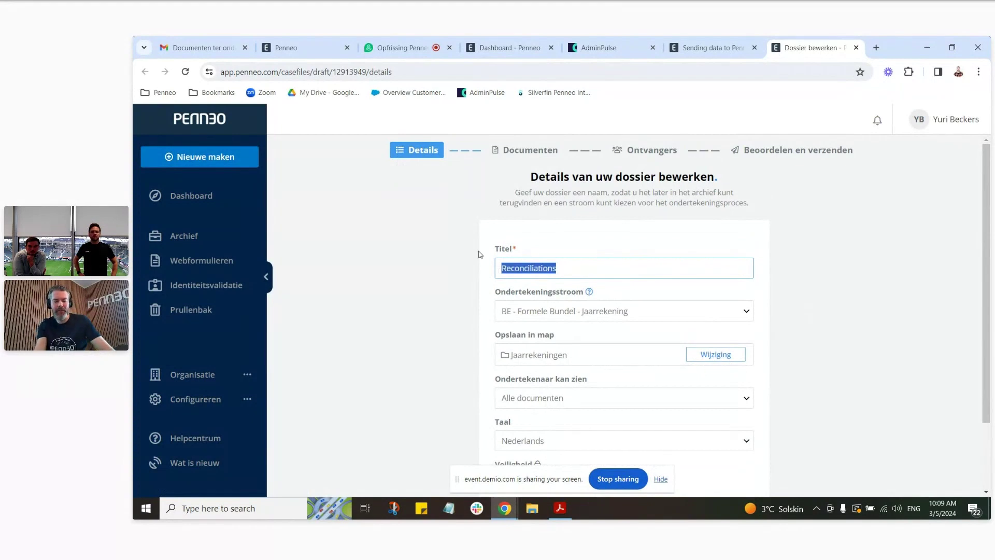
text(Jaarrekening)
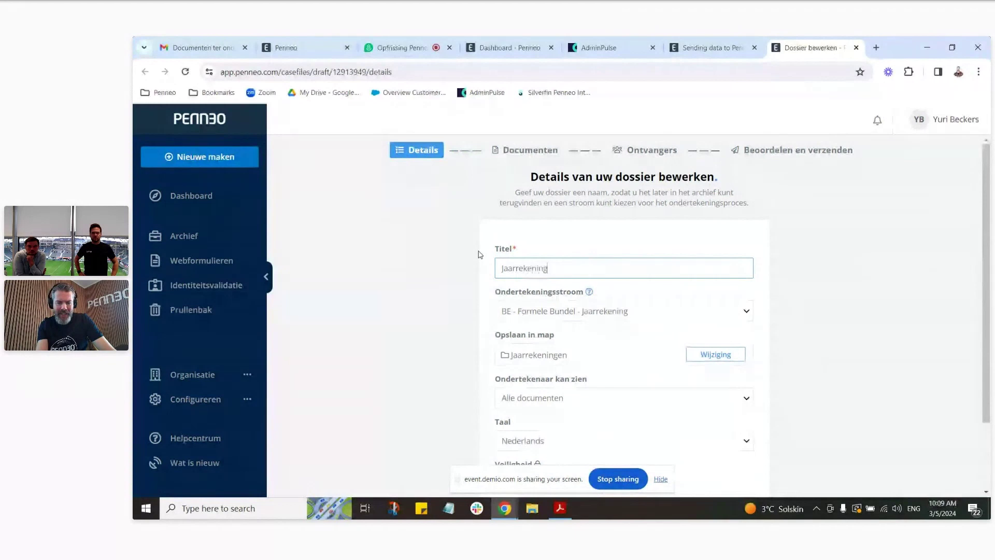
text( Klant B )
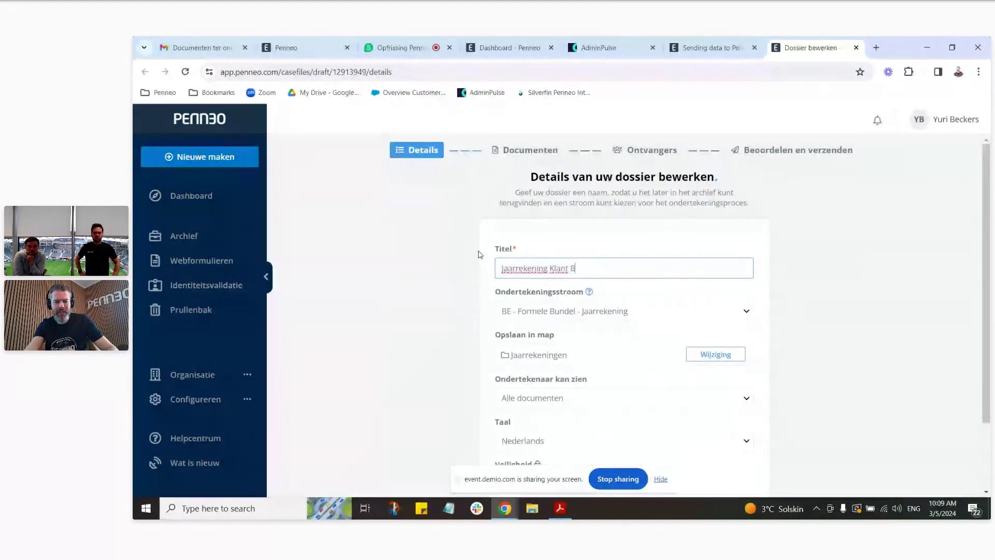
text(1234)
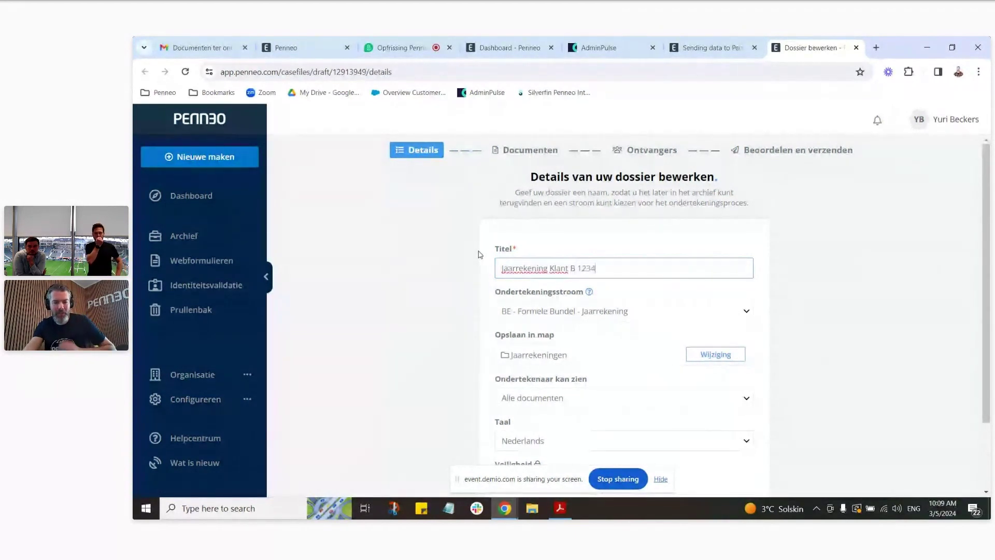
scroll(887, 255, down, 2)
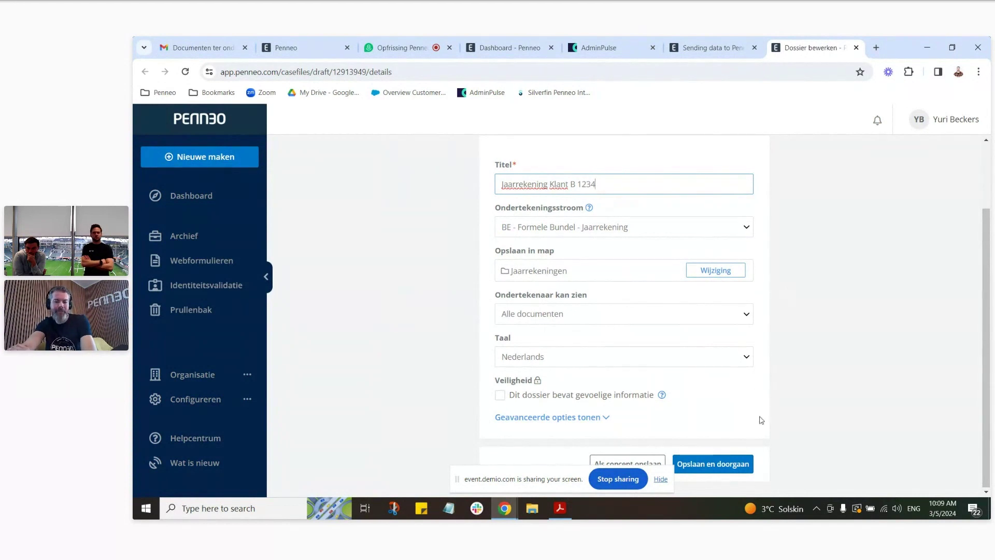
Step: Save the case file details and pick the Statutaire Jaarrekening PDF as an extra document
click(733, 463)
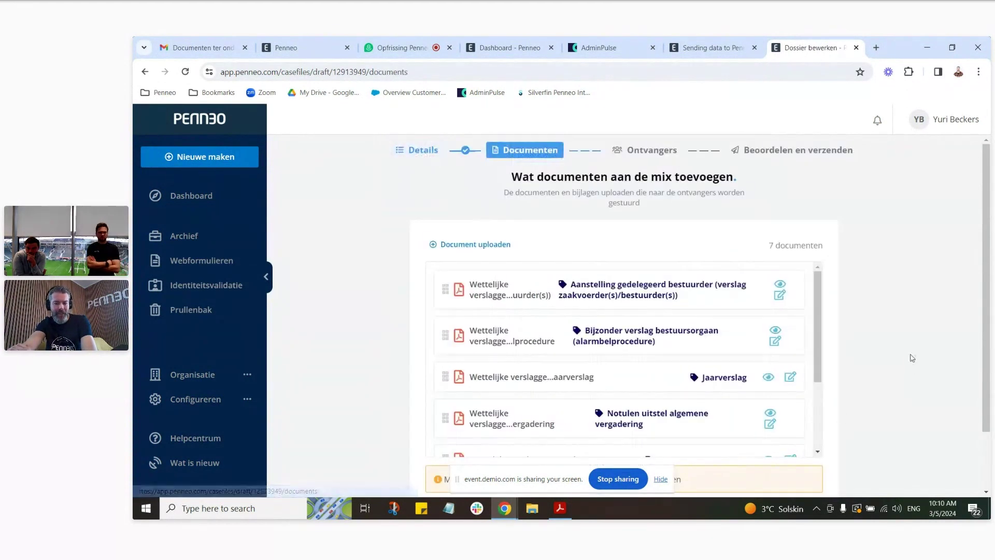
scroll(907, 284, down, 2)
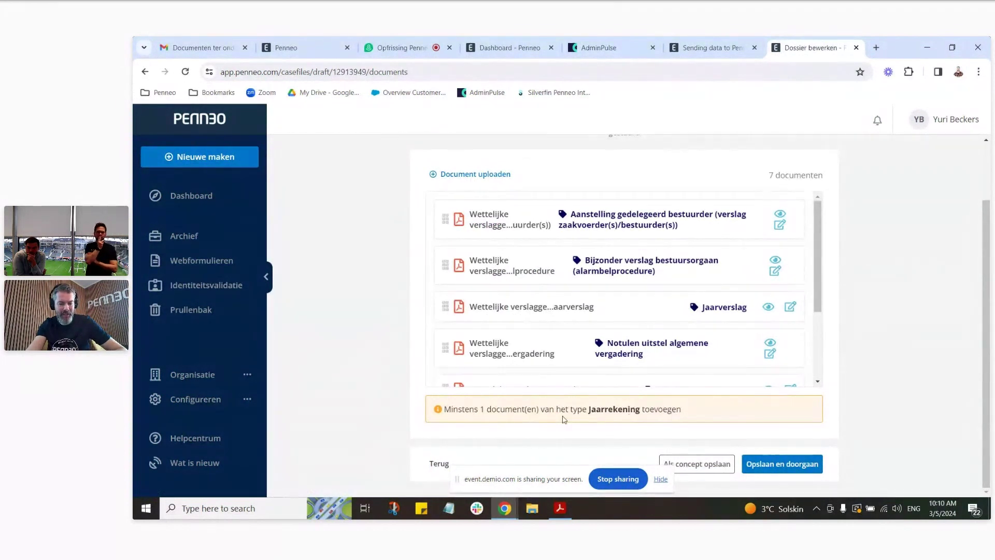
click(487, 175)
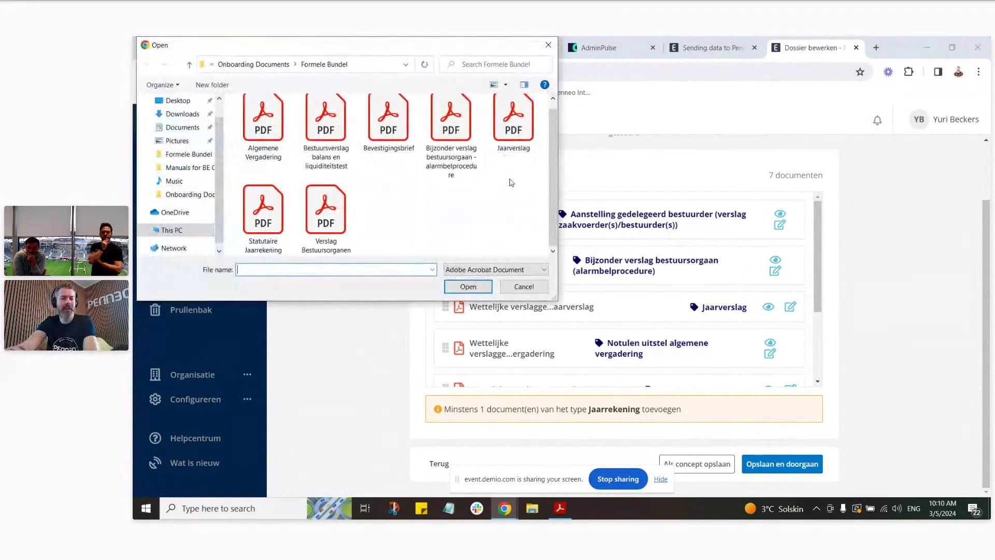
click(265, 221)
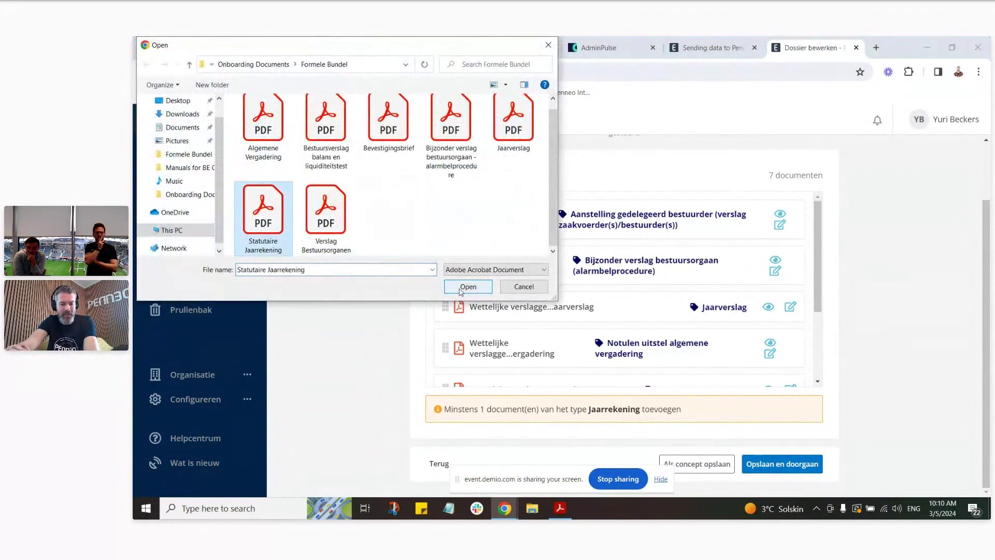
click(466, 286)
Step: Set the new document's type to Jaarrekening and upload it, bringing the total to 8
scroll(544, 223, down, 1)
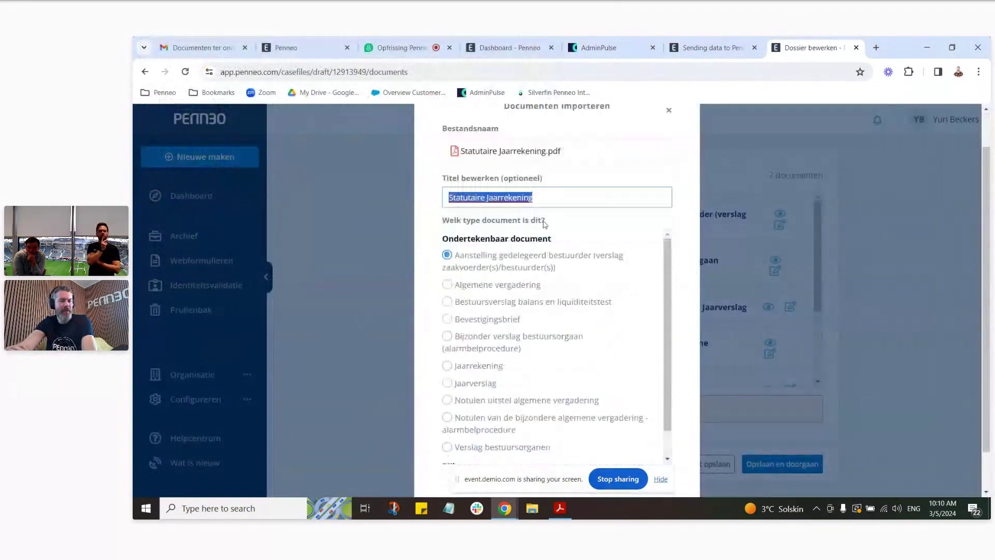
click(533, 186)
click(474, 355)
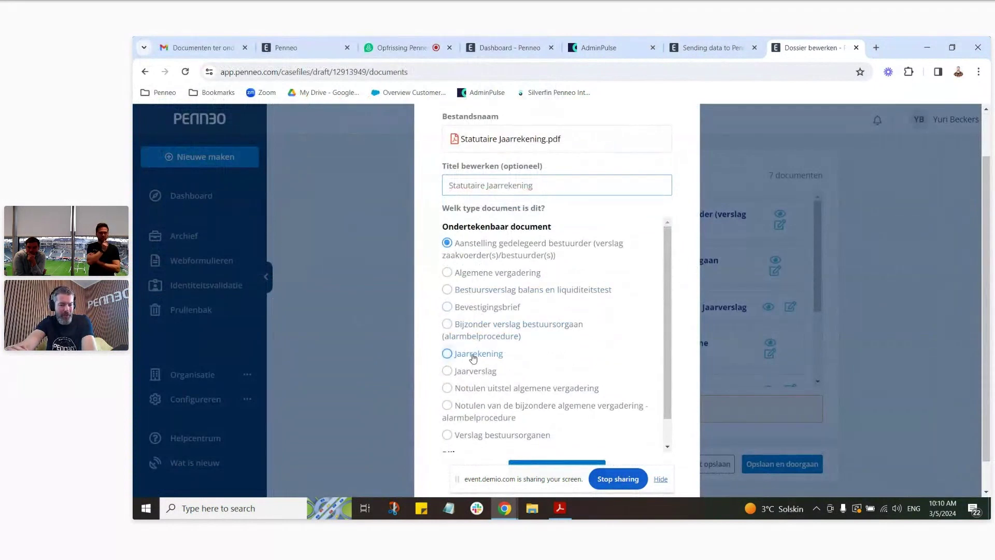
scroll(575, 353, down, 1)
scroll(559, 451, up, 1)
scroll(576, 430, down, 2)
click(579, 429)
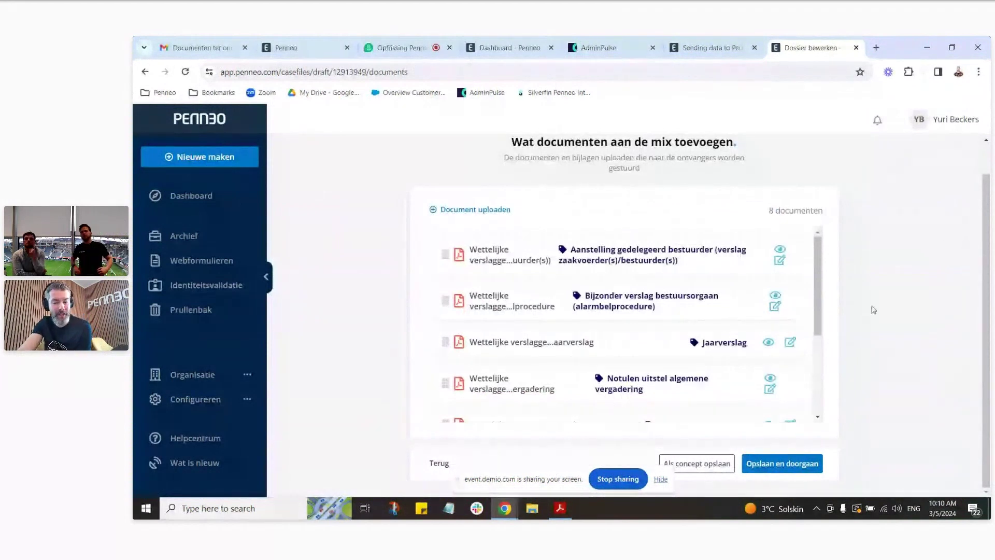
Step: Save the documents and scroll through the six signers on the Ontvangers step
click(811, 464)
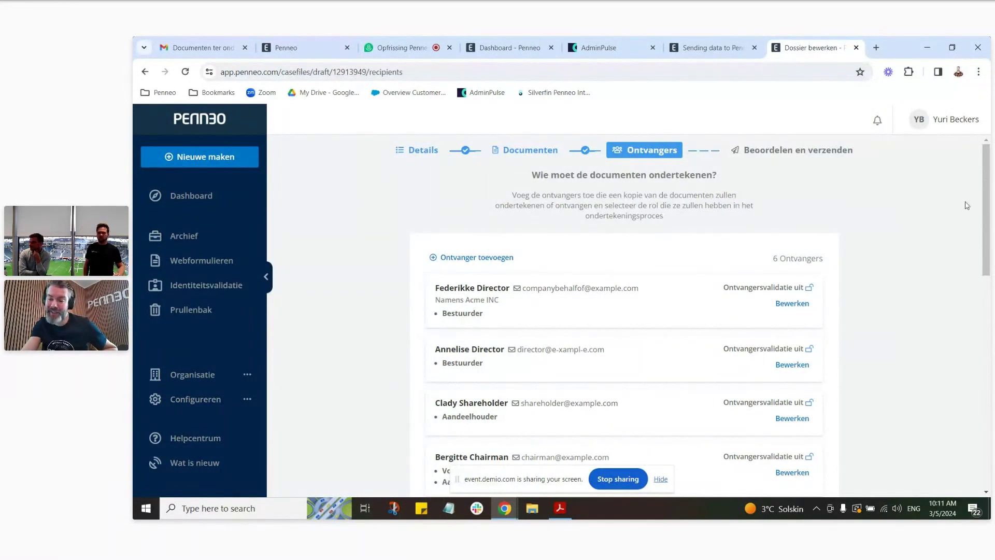
drag(985, 195, 972, 204)
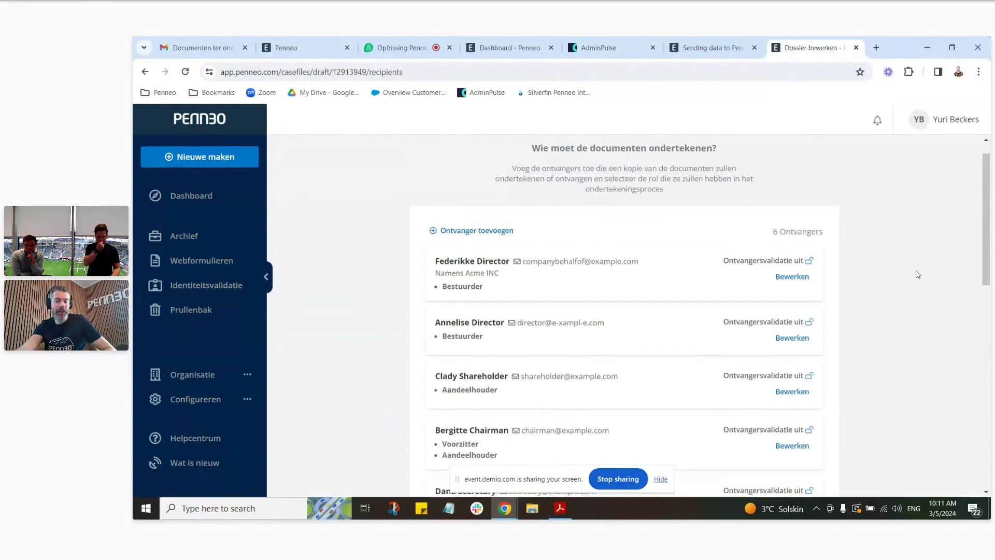
scroll(918, 274, down, 1)
scroll(918, 275, down, 1)
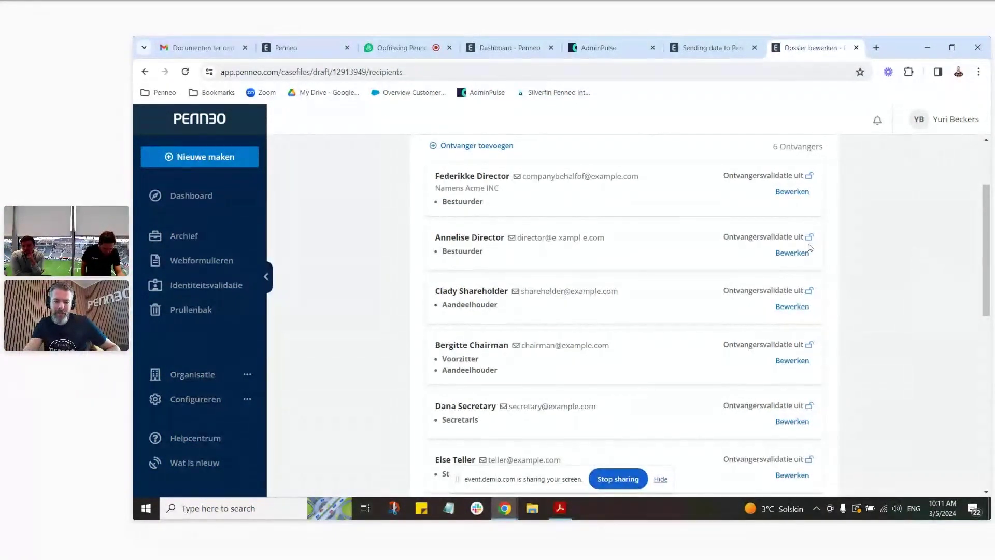
Step: Open the second signer's Bewerken dialog and close it without changes
click(794, 253)
scroll(645, 258, down, 3)
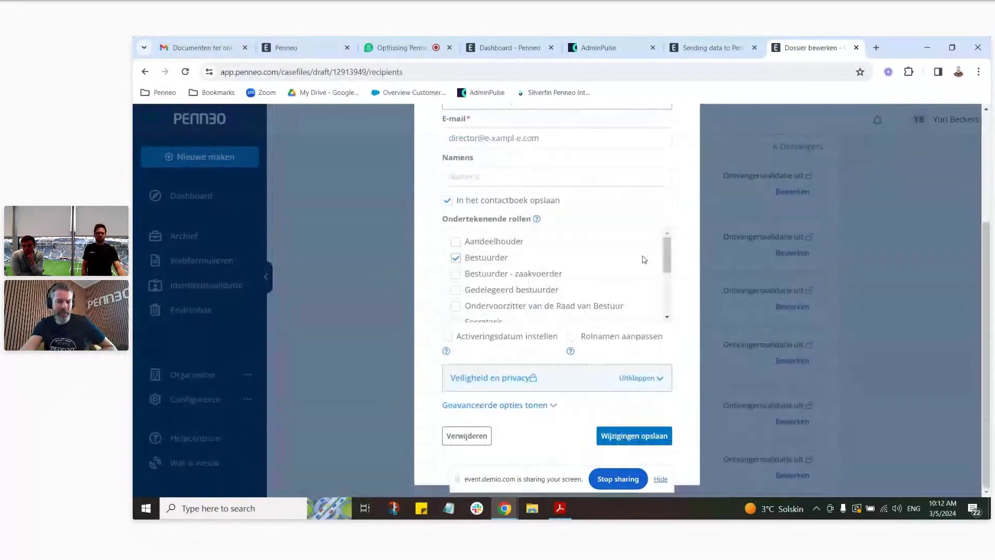
scroll(656, 259, up, 3)
click(669, 155)
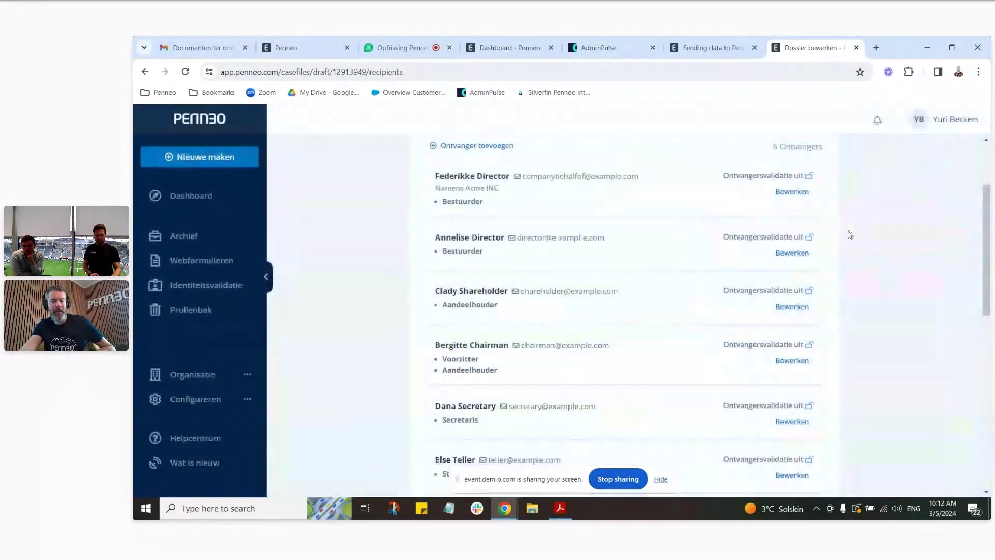
Step: Apply the Standard BE - Ondertekenen message template and continue to the review step
scroll(871, 239, down, 5)
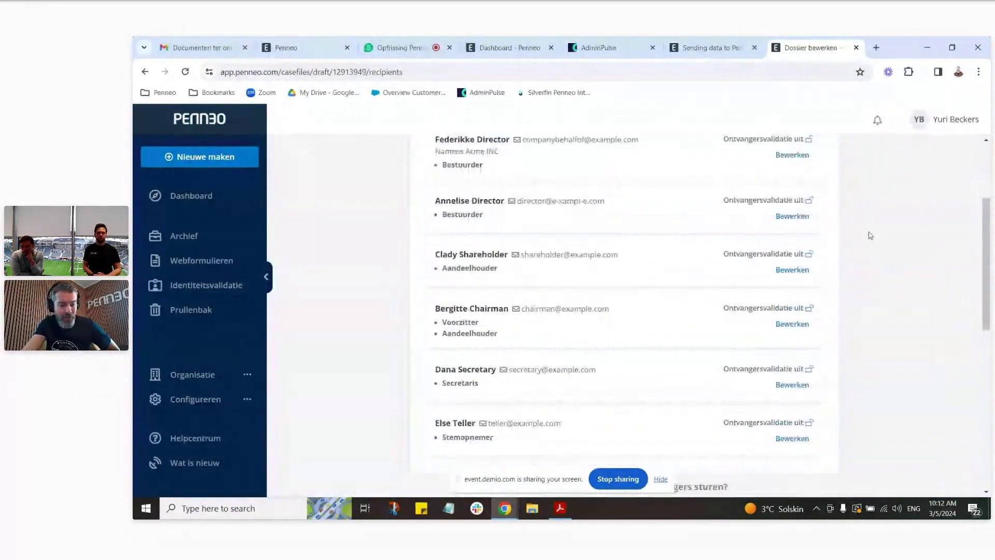
scroll(876, 235, down, 3)
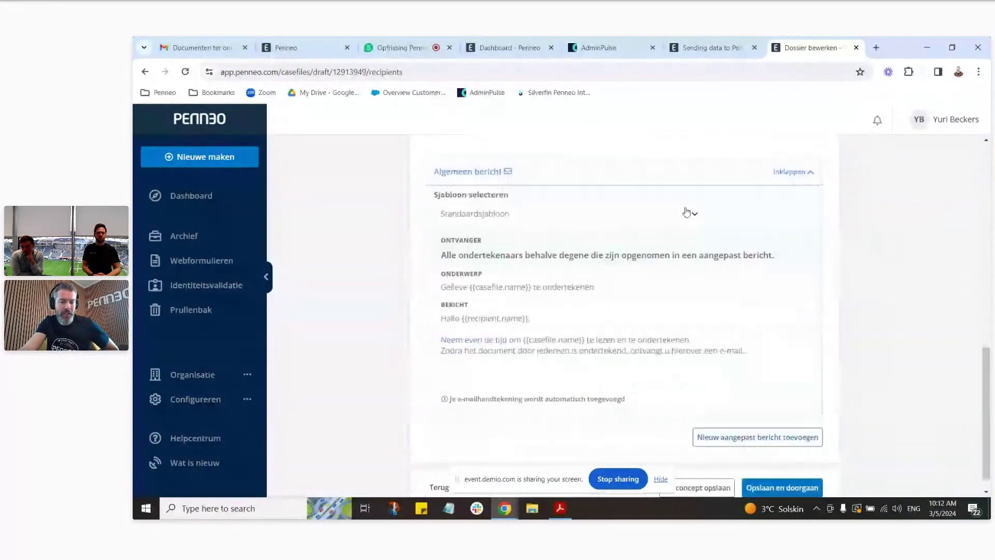
click(689, 212)
click(666, 241)
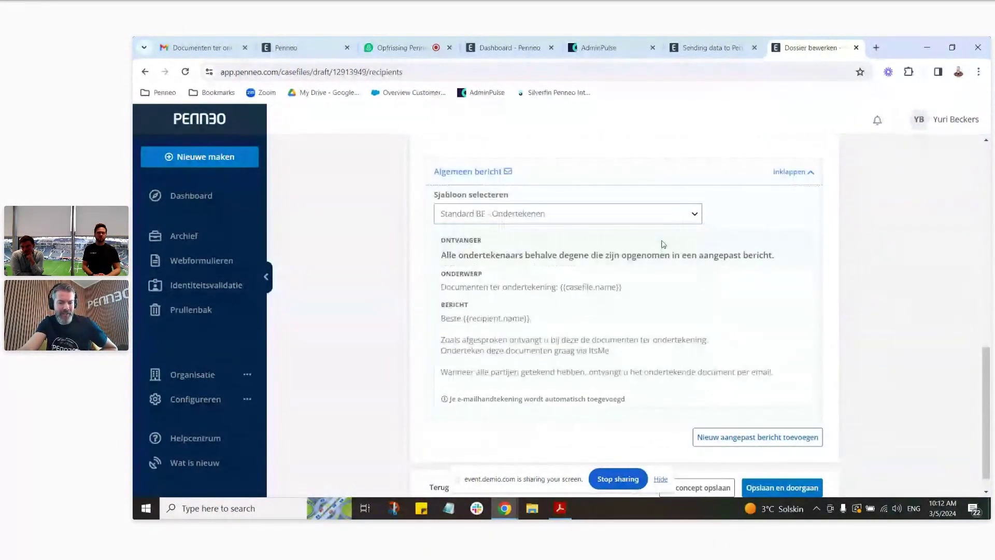
scroll(816, 363, down, 1)
click(809, 463)
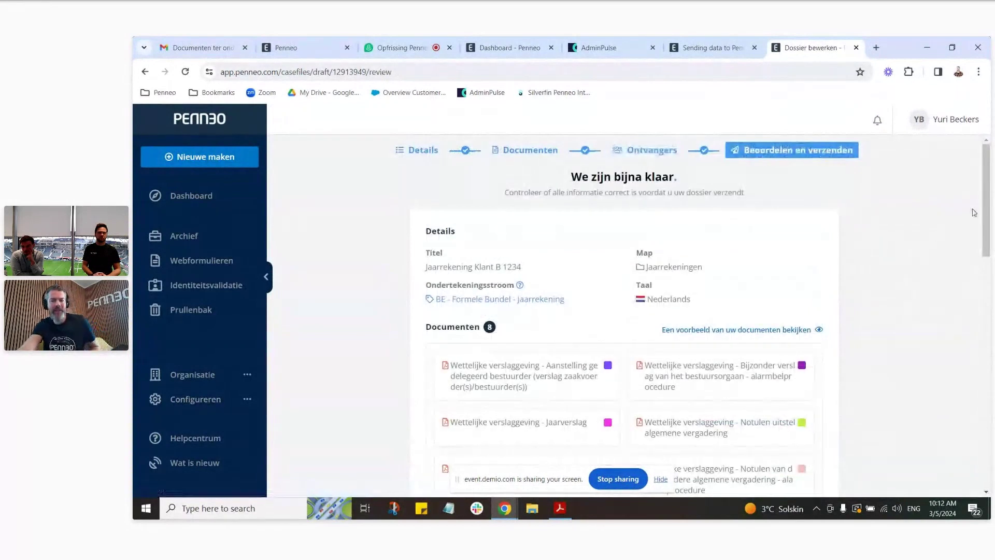
Step: Review the 8-document case file and submit it with Documenten verzenden
drag(988, 181, 988, 346)
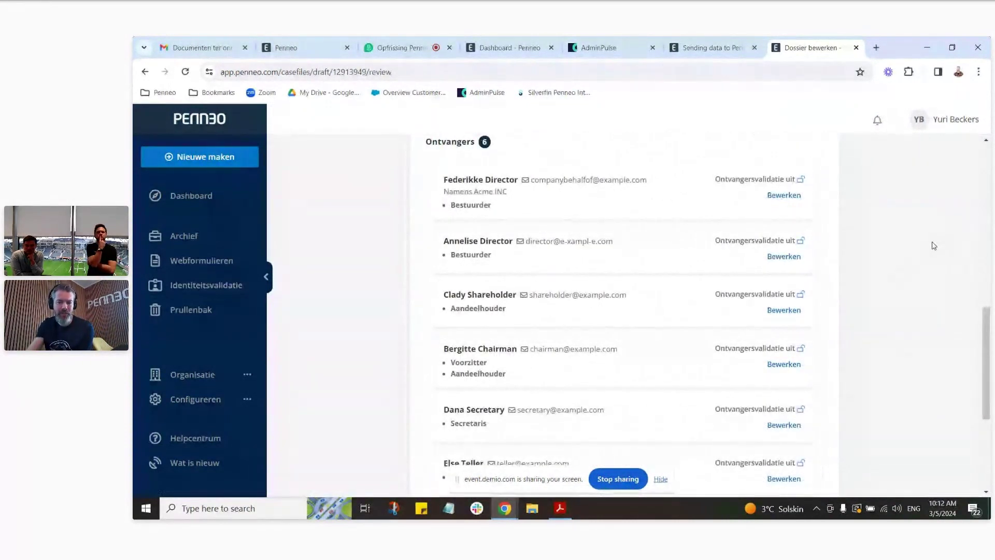
scroll(898, 323, down, 4)
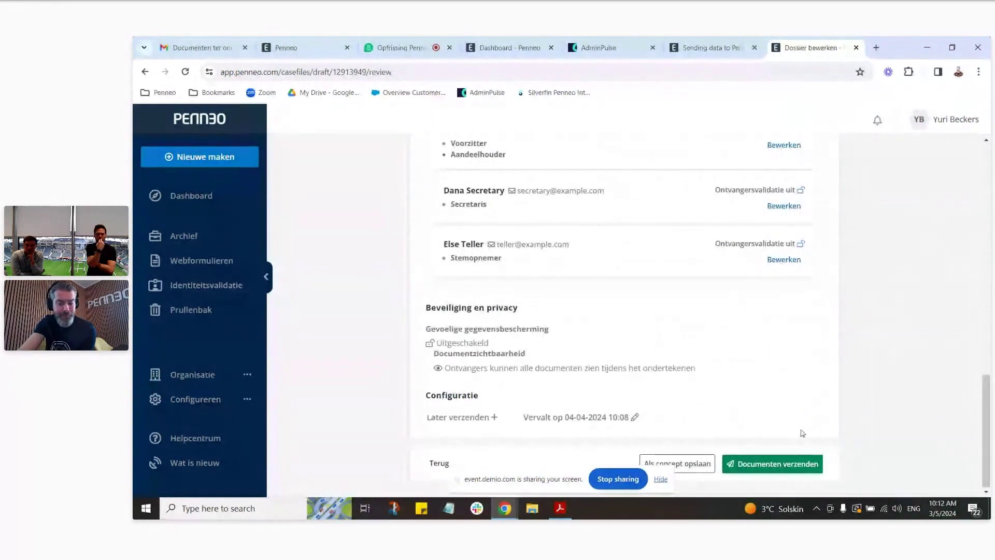
click(795, 466)
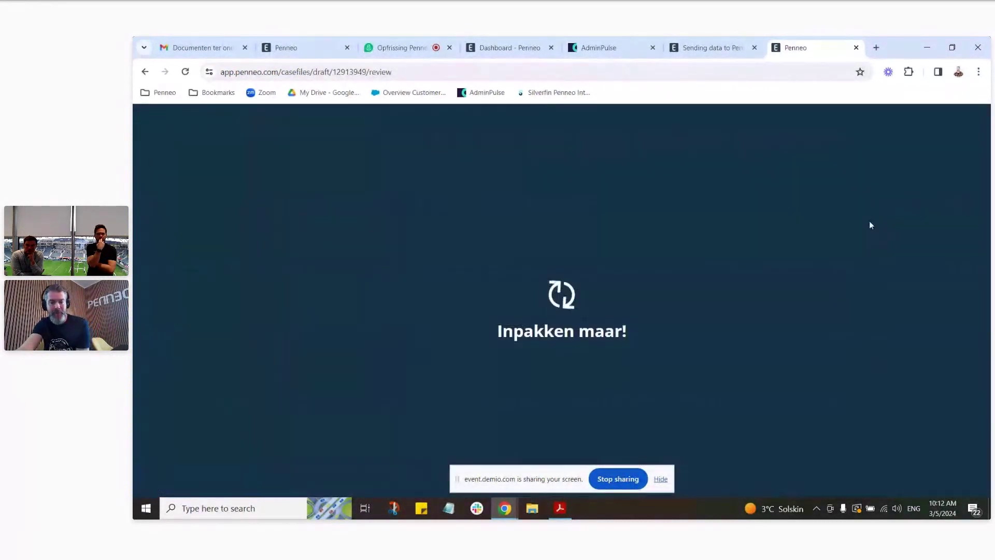
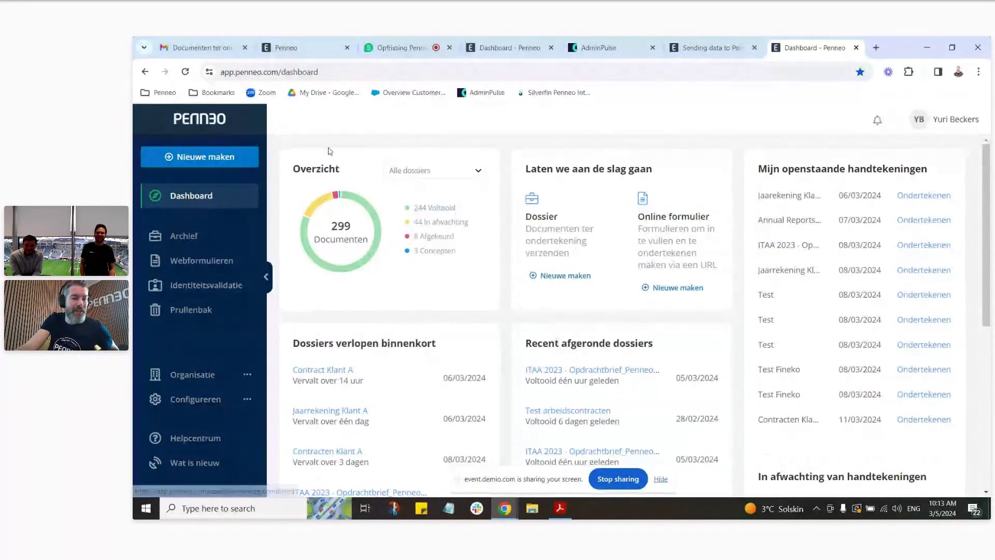
Step: On the Penneo dashboard, review the 44 files awaiting signature, including Jaarrekening Klant B 1234
click(185, 72)
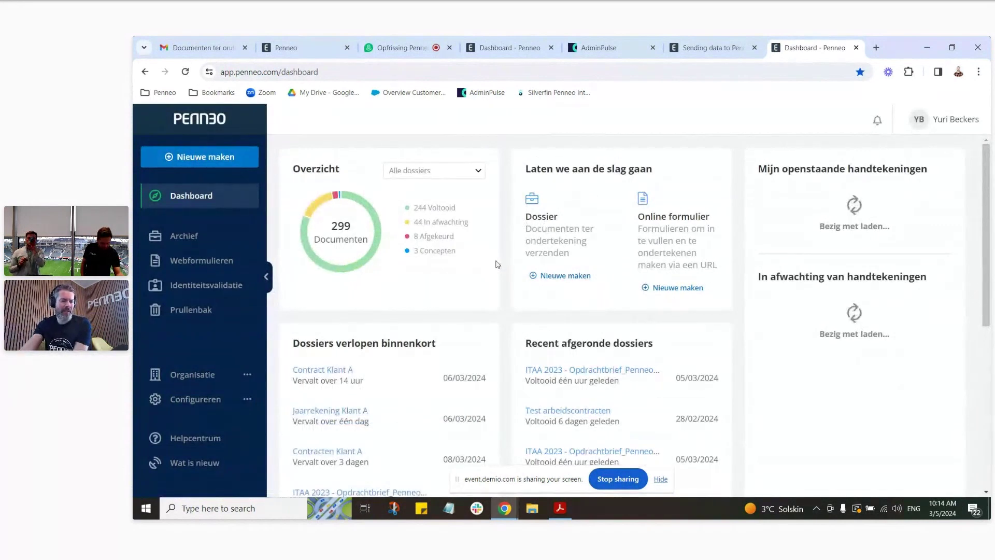
click(438, 223)
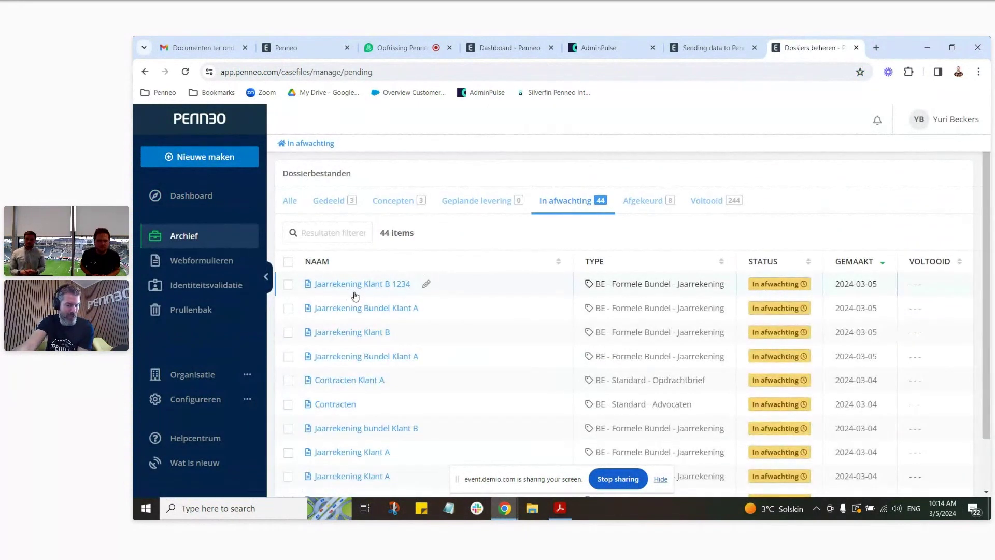
click(389, 286)
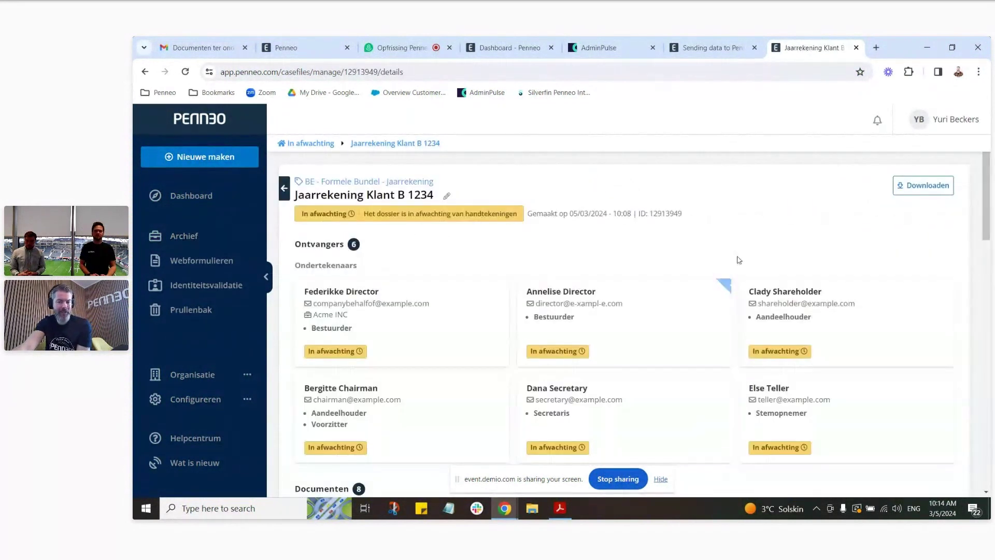
scroll(622, 252, down, 2)
scroll(577, 271, up, 2)
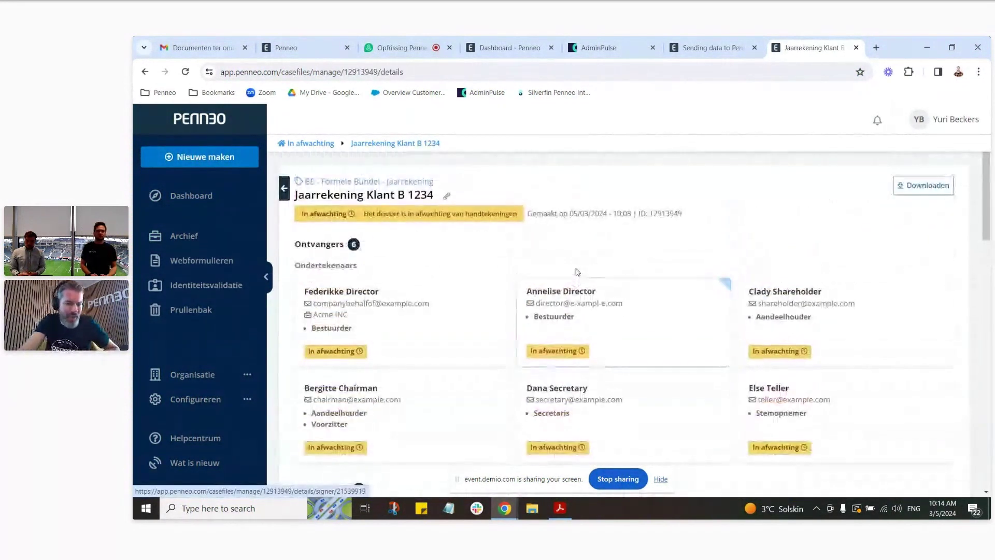
scroll(577, 272, down, 1)
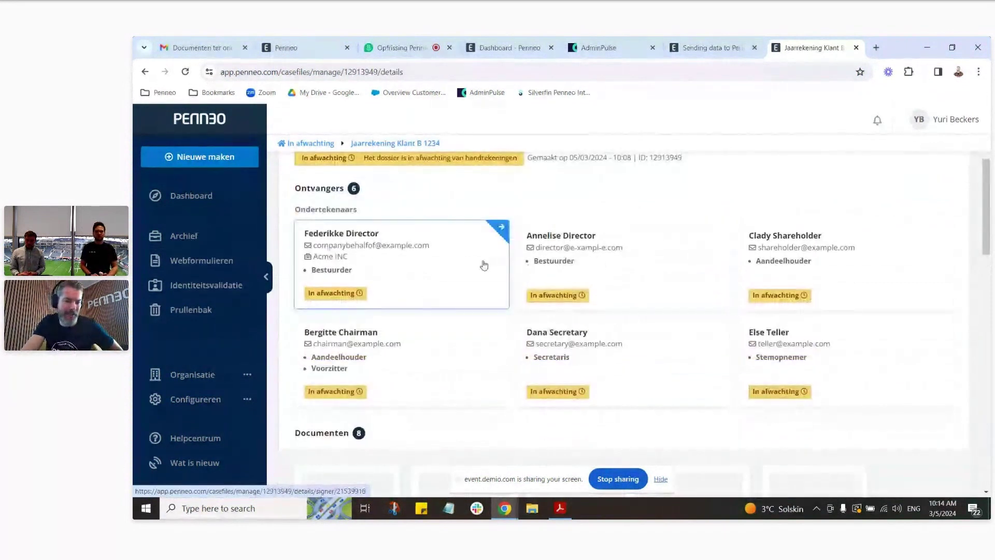
click(185, 198)
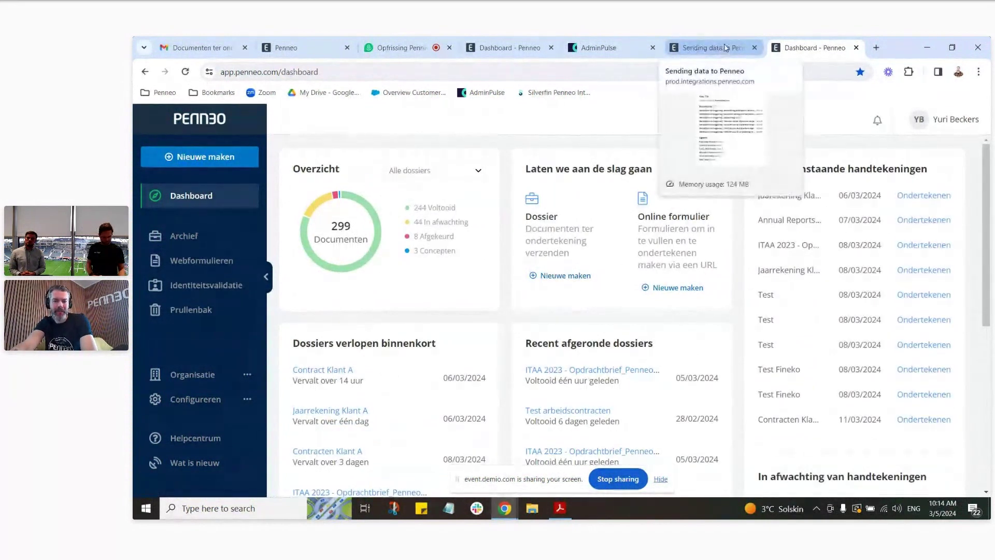
Step: Close the Sending data to Penneo tab and copy the API secret from Profiel's API keys
click(753, 46)
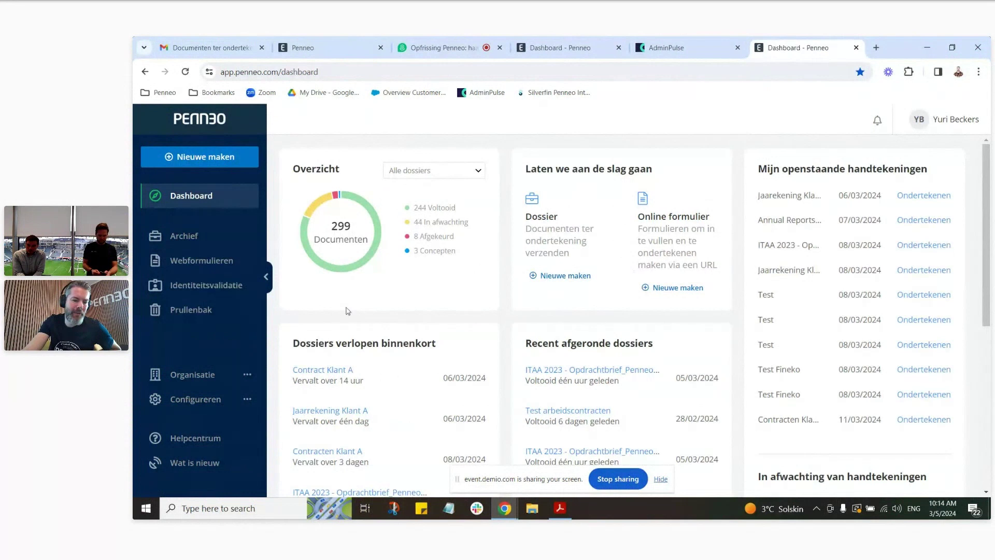
scroll(417, 300, down, 4)
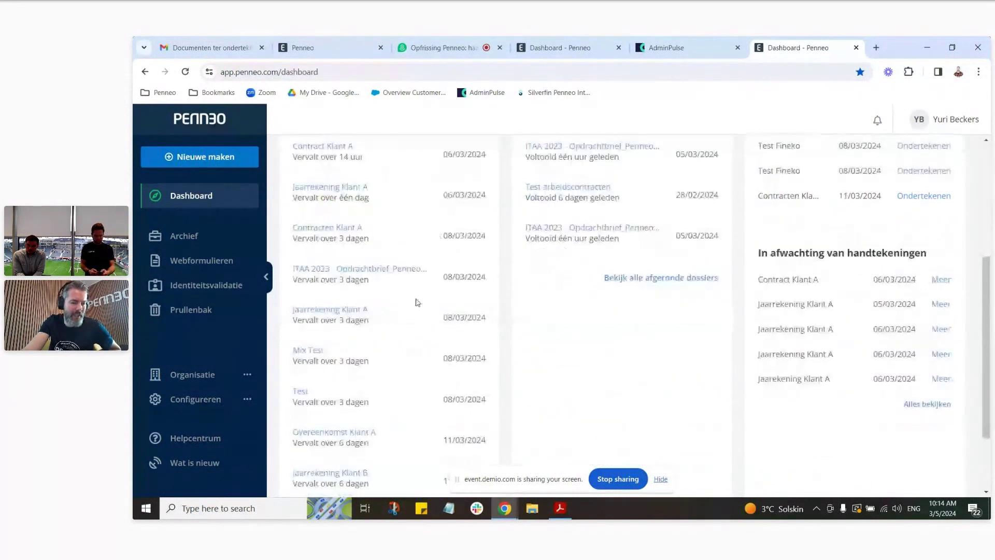
click(200, 402)
scroll(196, 394, down, 1)
click(179, 361)
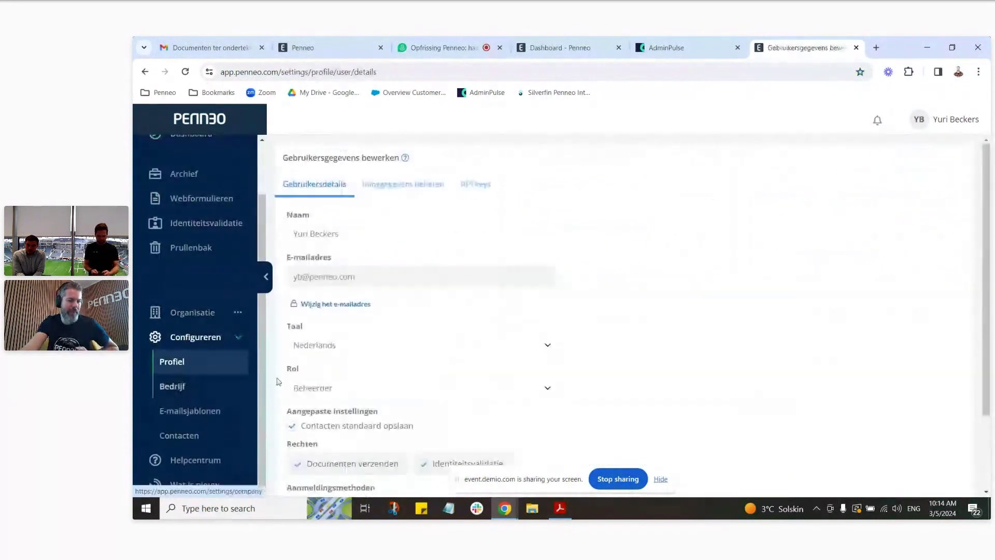
click(470, 186)
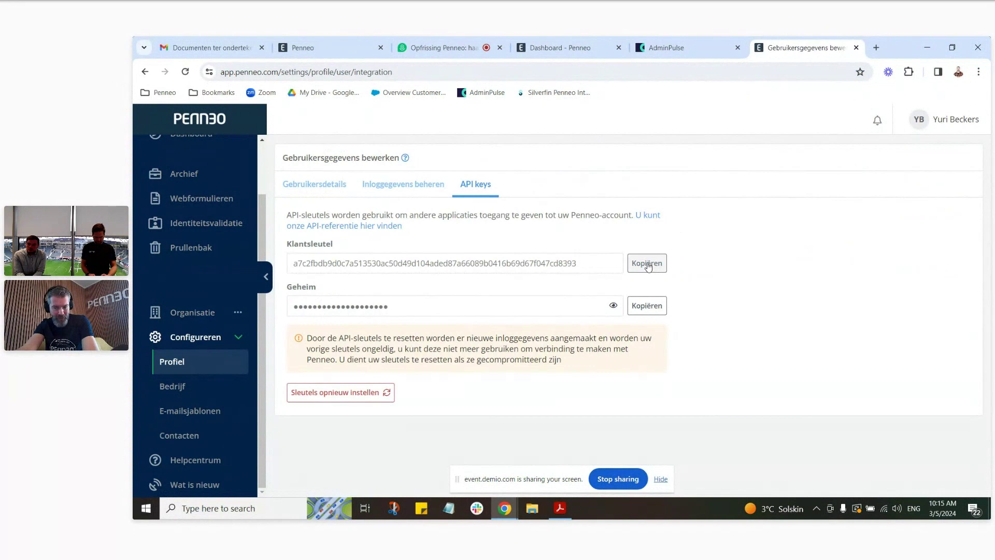
drag(575, 305, 279, 317)
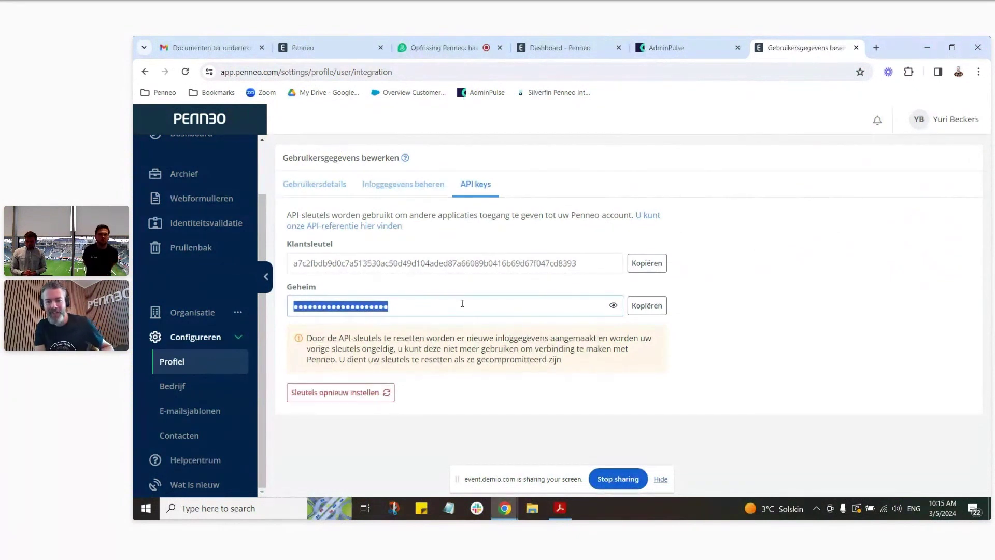
click(649, 309)
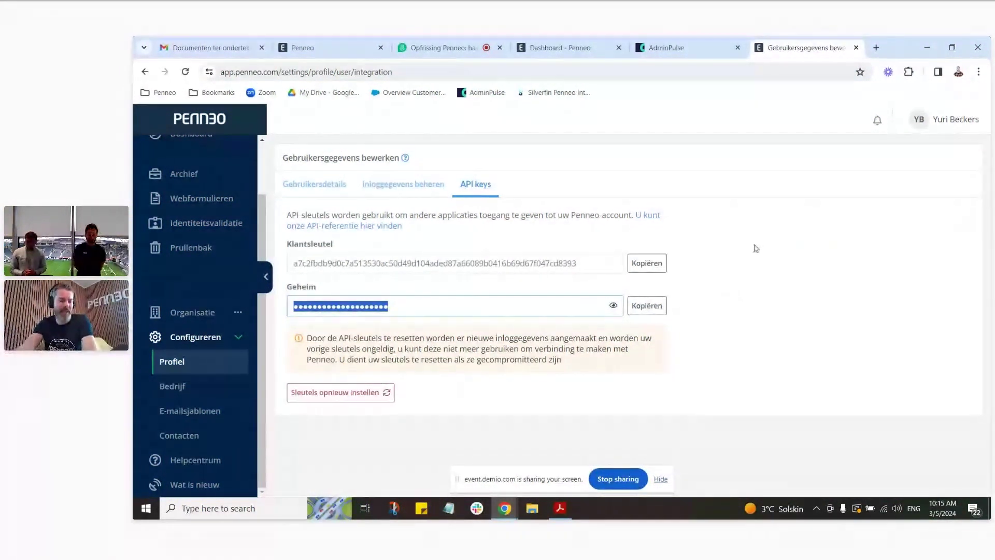
Step: In AdminPulse, find Penneo under Admin-Connect's Geconnecteerde applicaties and start its configuration
click(676, 49)
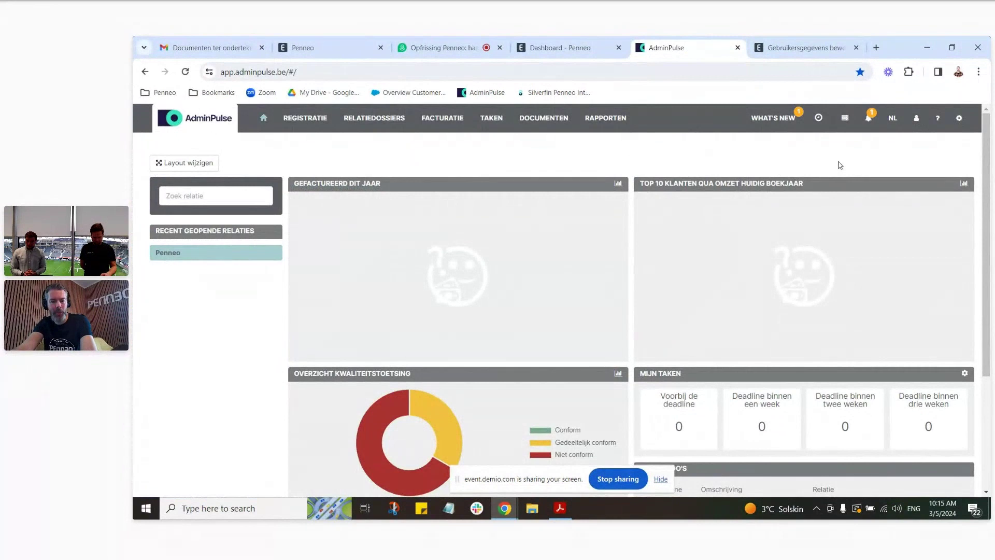
click(959, 118)
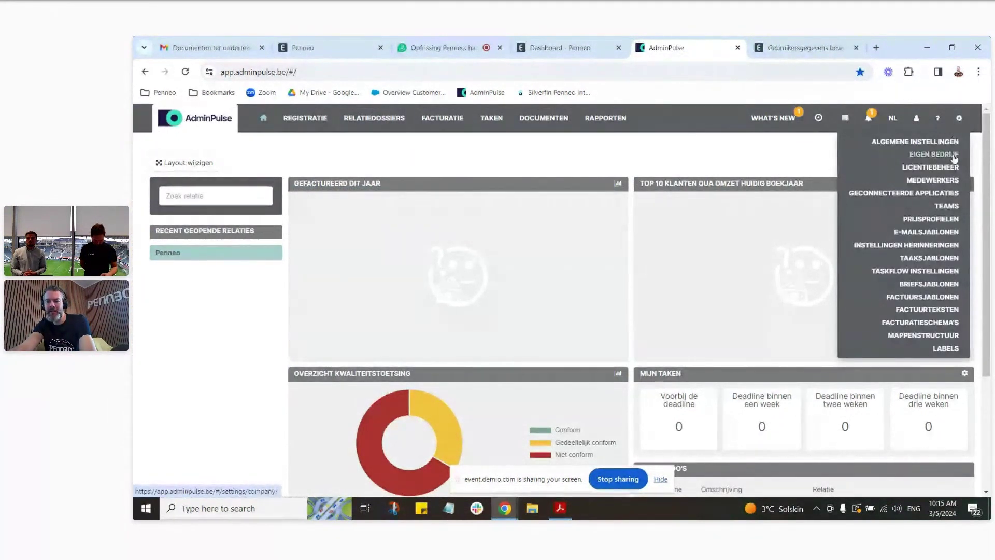
click(948, 193)
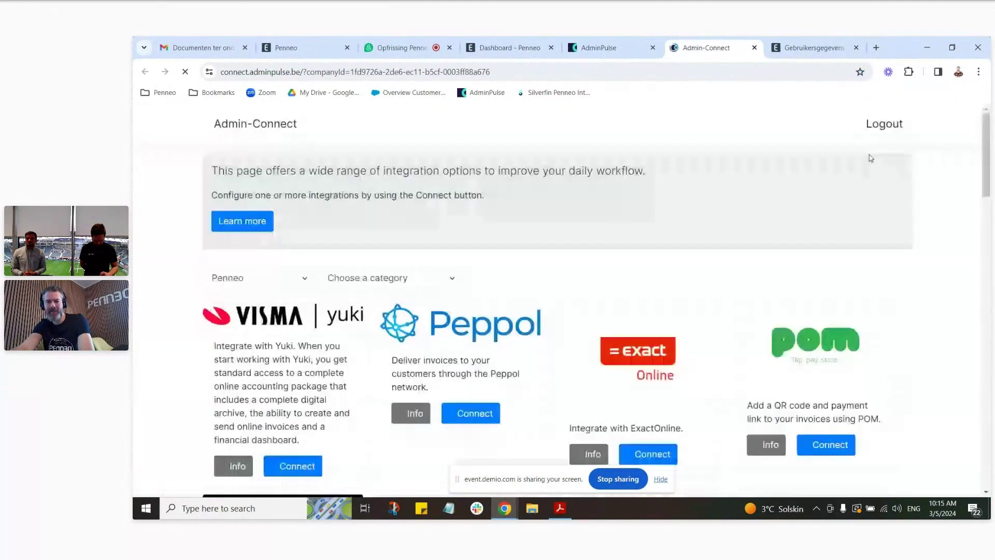
scroll(959, 190, down, 6)
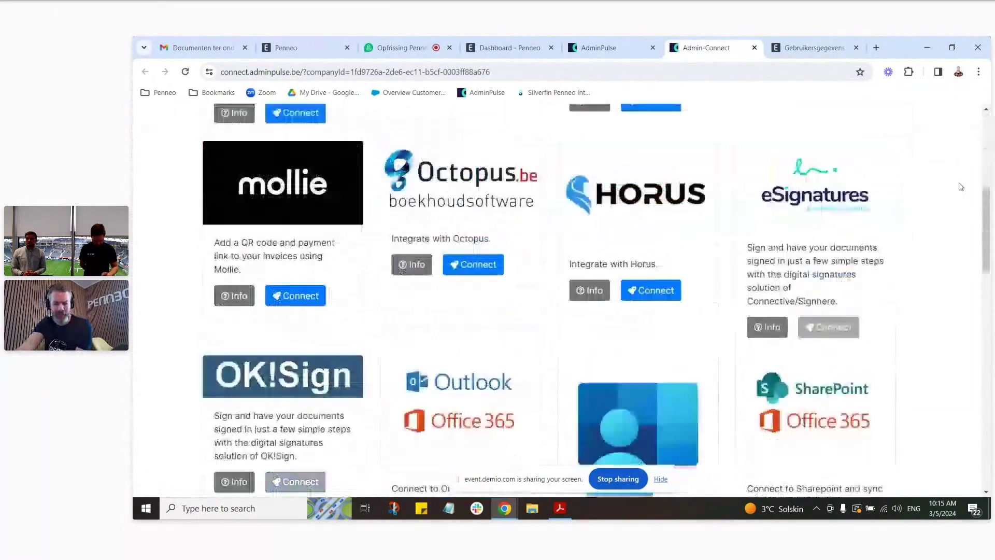
scroll(960, 187, down, 10)
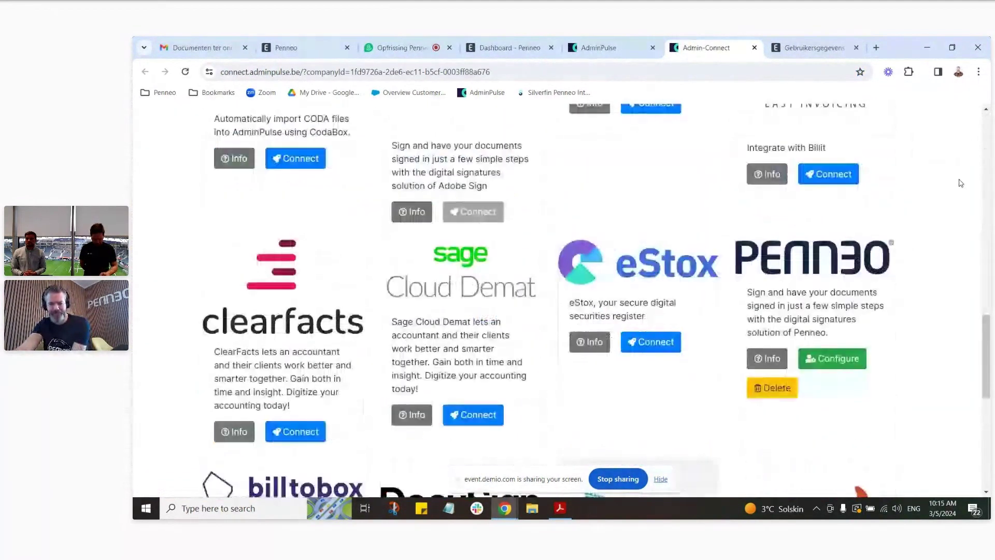
scroll(961, 183, down, 1)
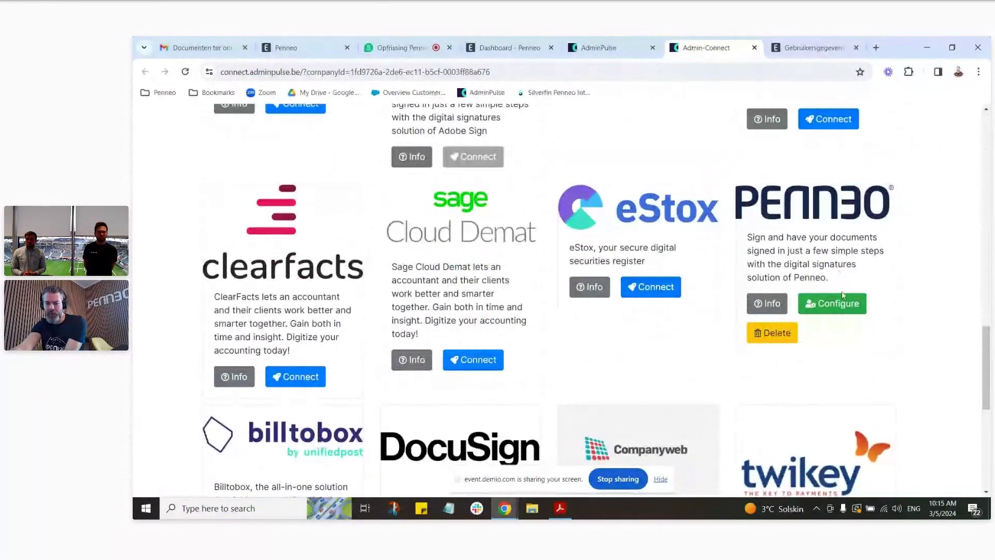
click(832, 303)
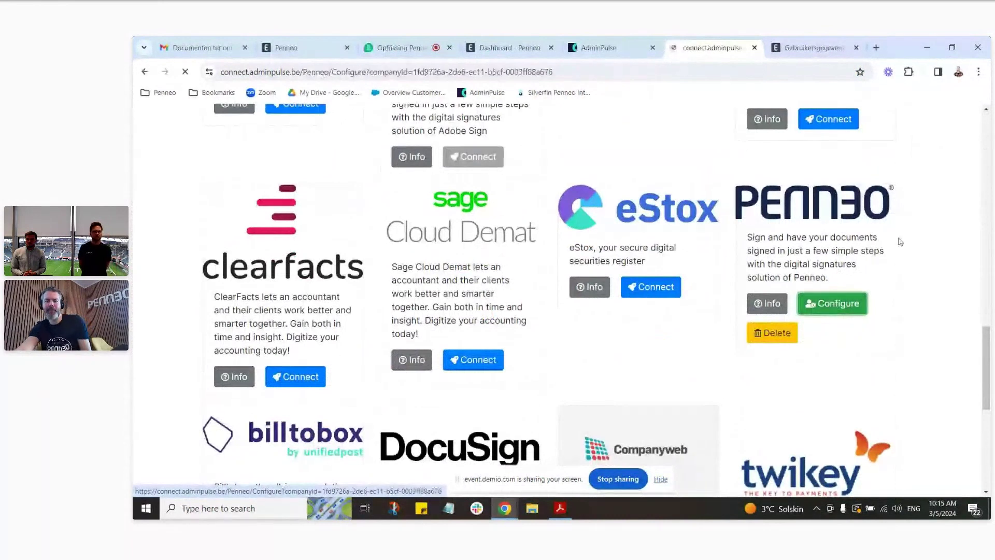
Step: Scroll the Penneo configuration to the client key, secret, Contracten folder and signature options
scroll(695, 260, down, 2)
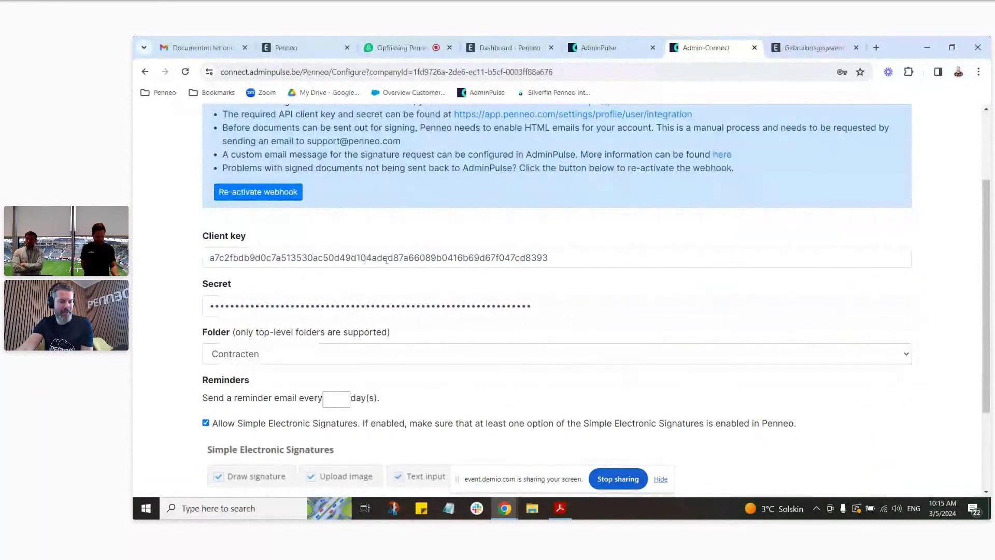
scroll(700, 237, down, 2)
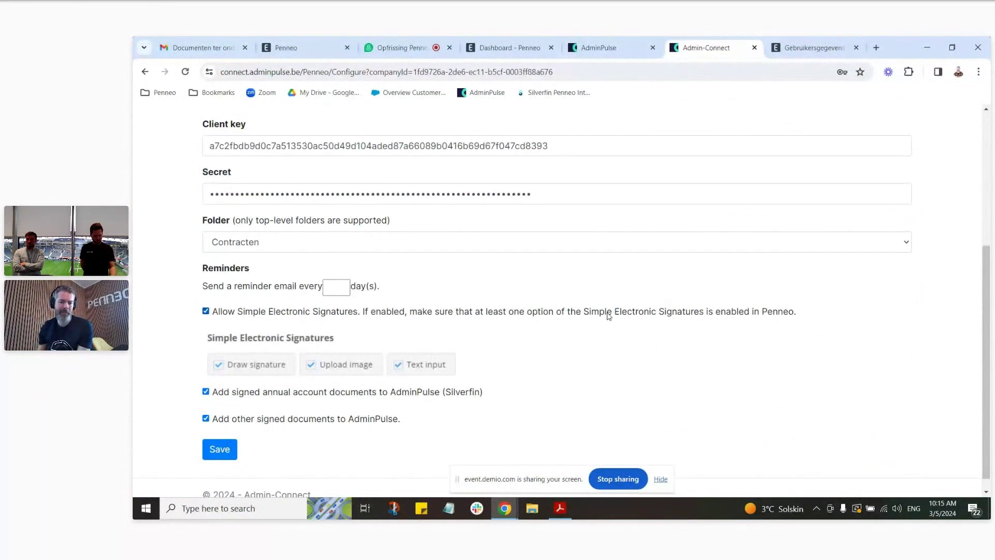
scroll(611, 315, down, 1)
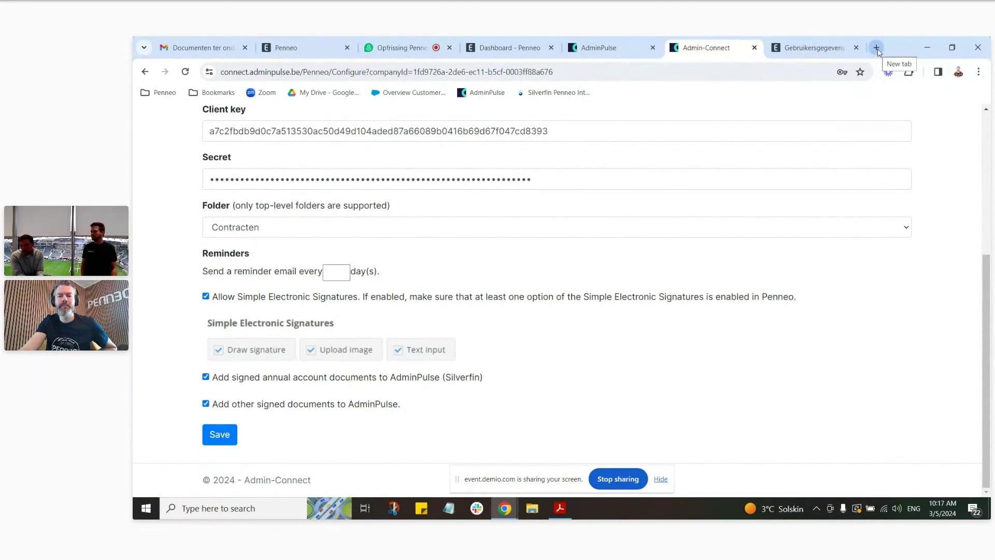
Step: Open the bookmarked Digitale handtekening: Penneo help article in a new tab and read through it
click(877, 48)
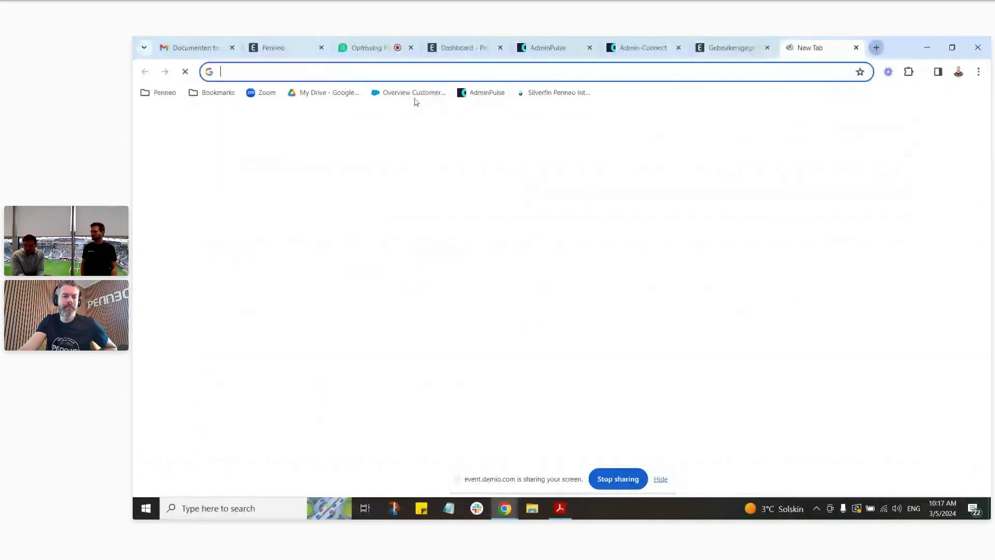
click(219, 93)
mouse_move(285, 130)
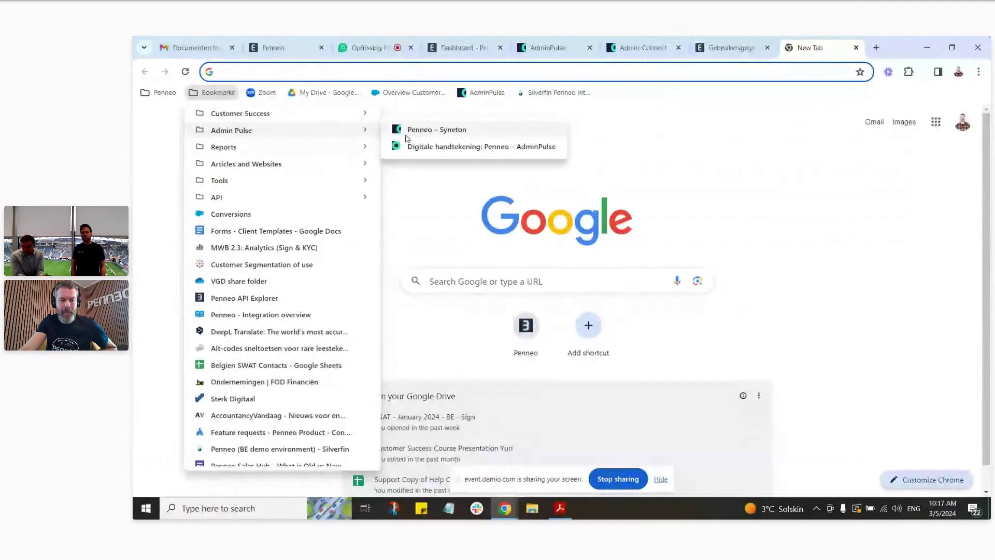
click(440, 147)
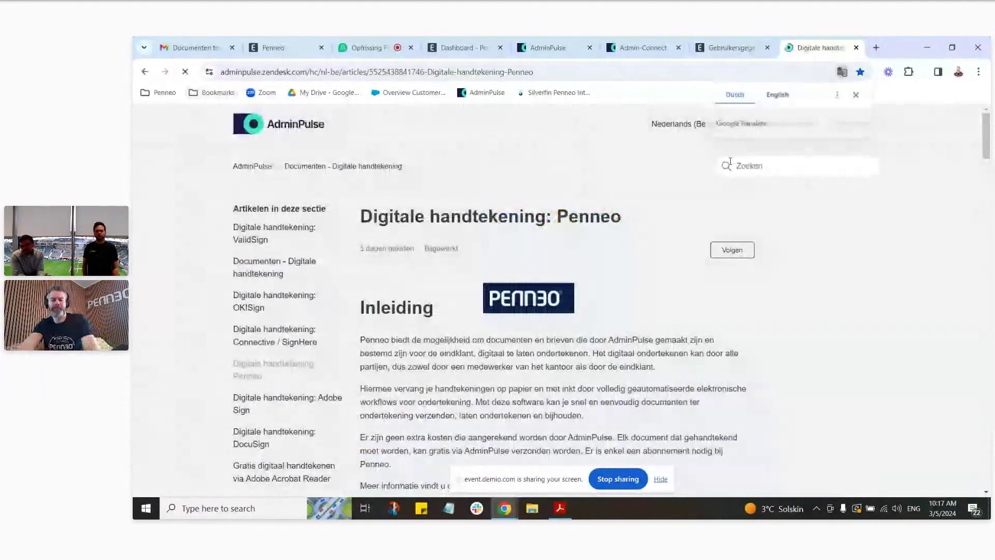
scroll(592, 213, down, 12)
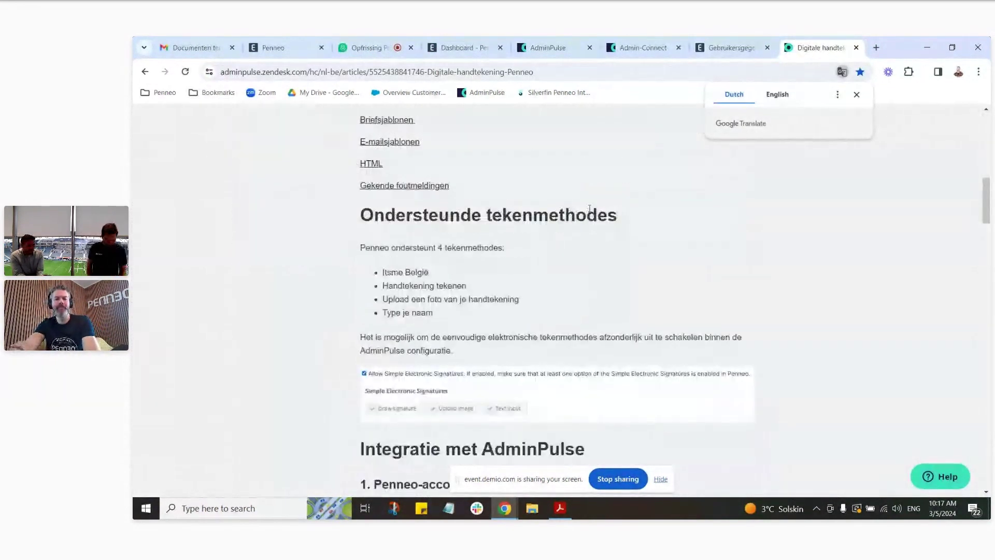
scroll(596, 213, down, 6)
scroll(601, 214, down, 7)
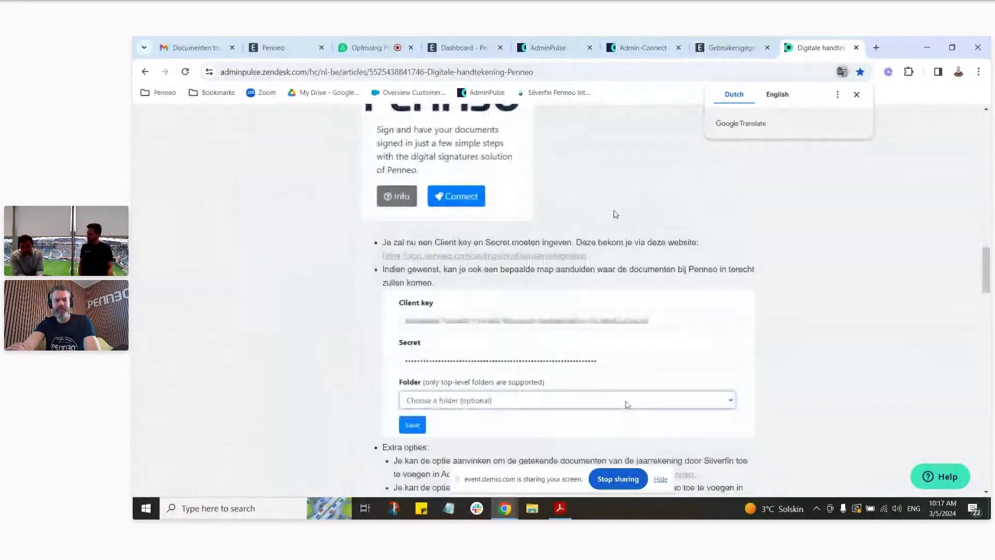
scroll(625, 216, down, 10)
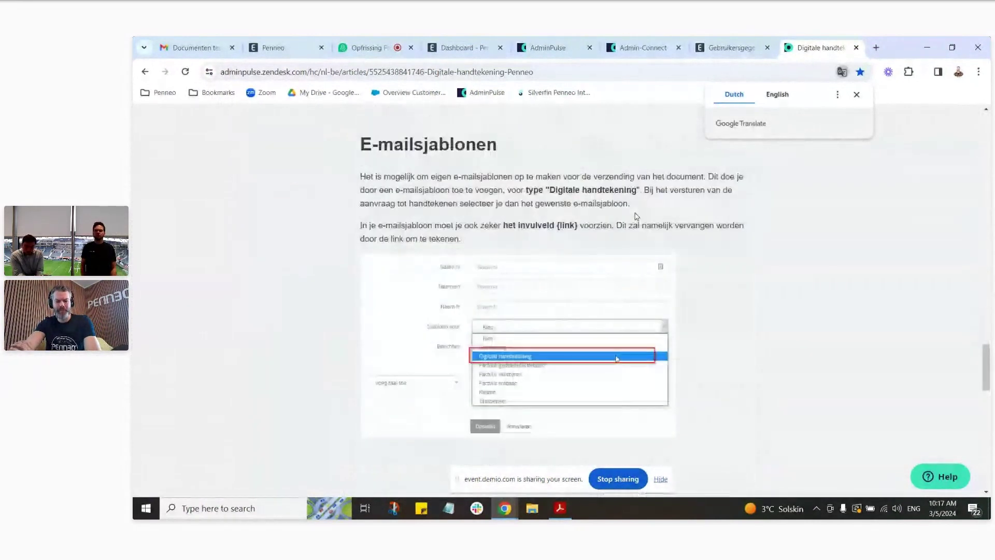
scroll(637, 217, down, 6)
scroll(637, 217, down, 5)
scroll(640, 221, up, 10)
scroll(643, 227, up, 10)
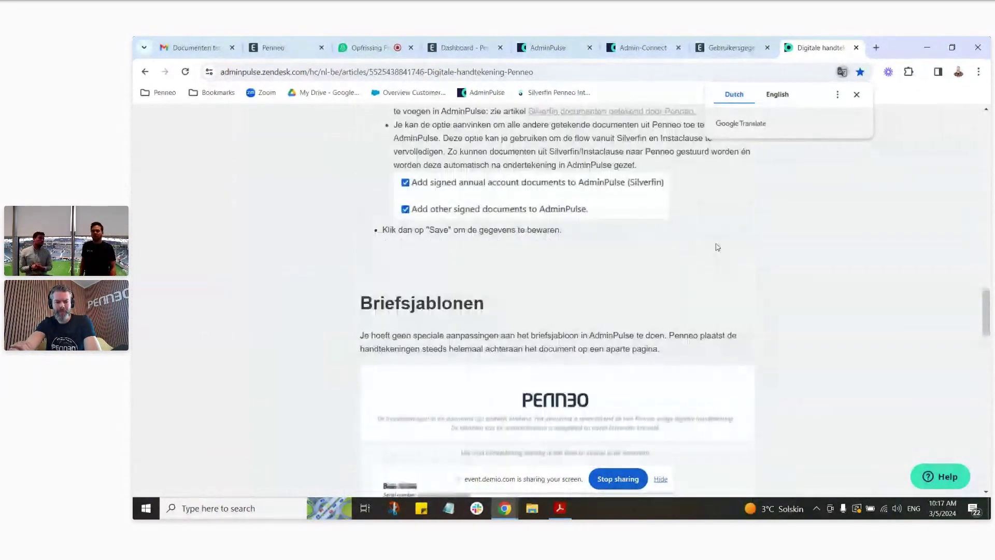
scroll(717, 247, up, 9)
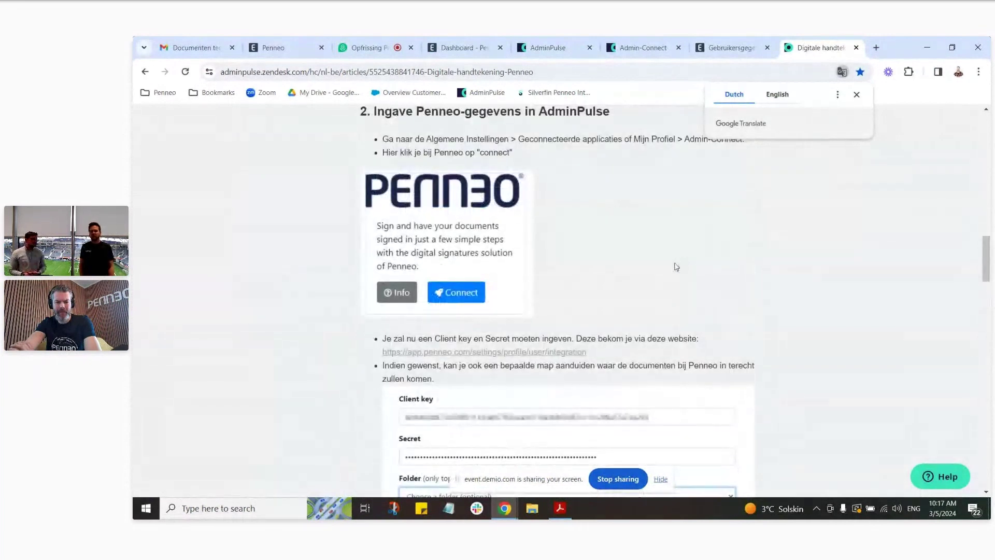
scroll(622, 254, up, 3)
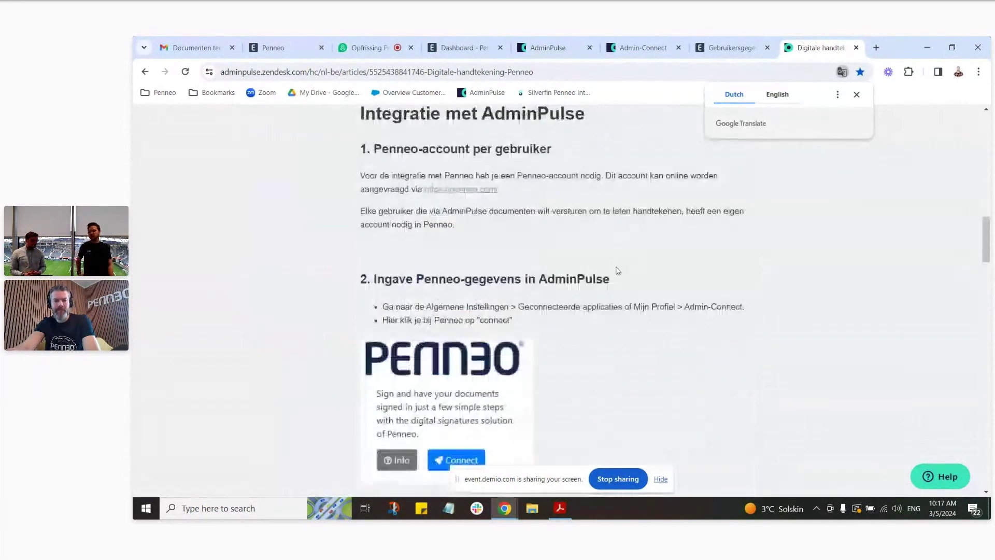
scroll(617, 270, up, 6)
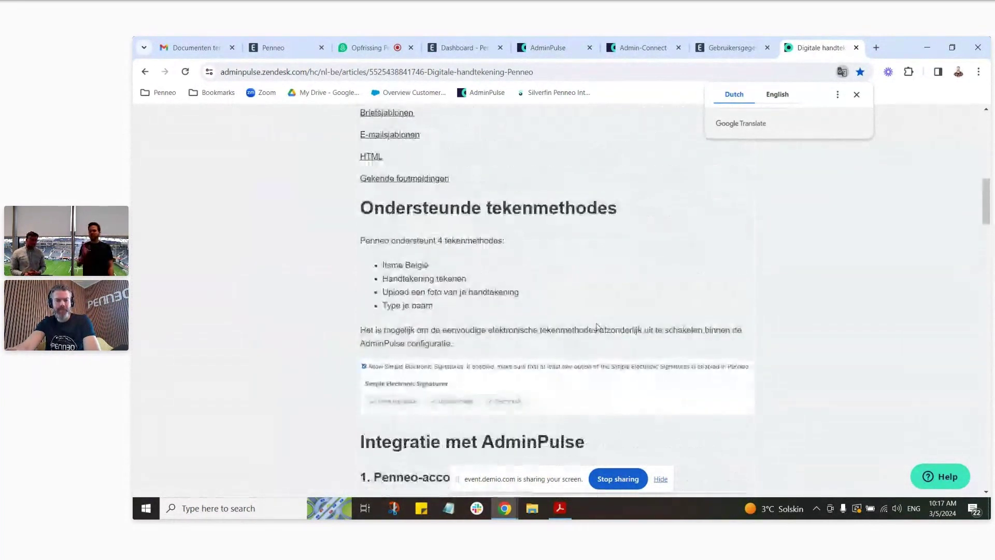
scroll(597, 324, up, 6)
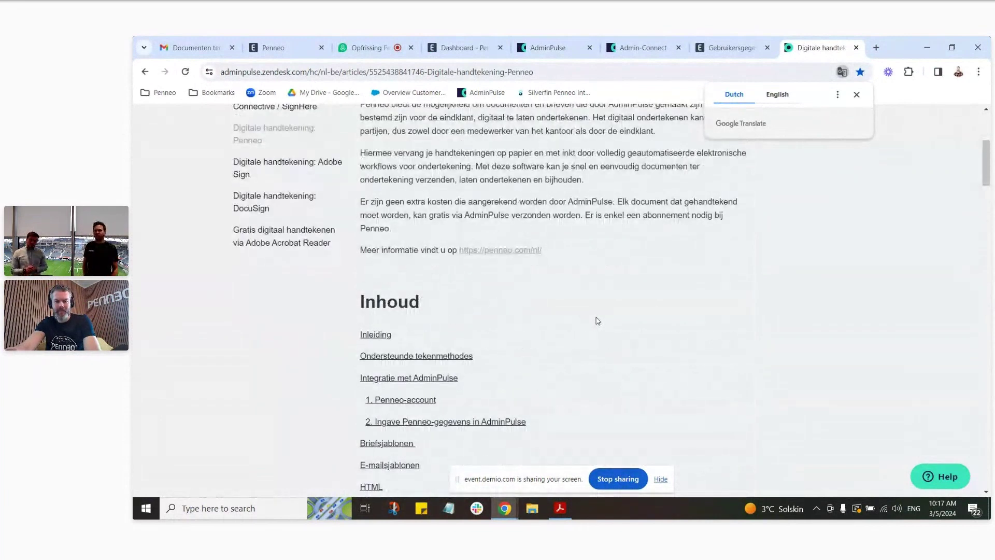
scroll(598, 320, up, 3)
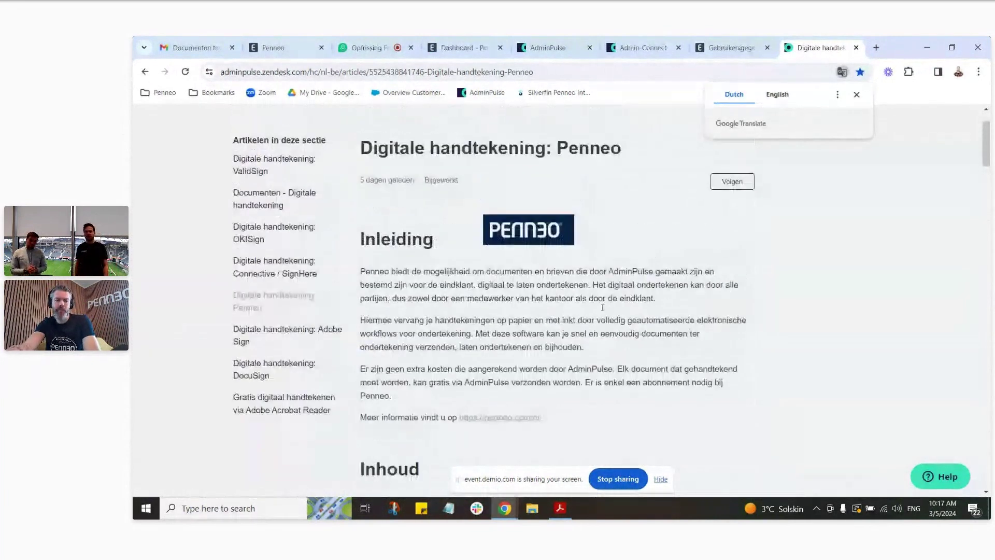
scroll(602, 307, up, 2)
scroll(687, 300, down, 4)
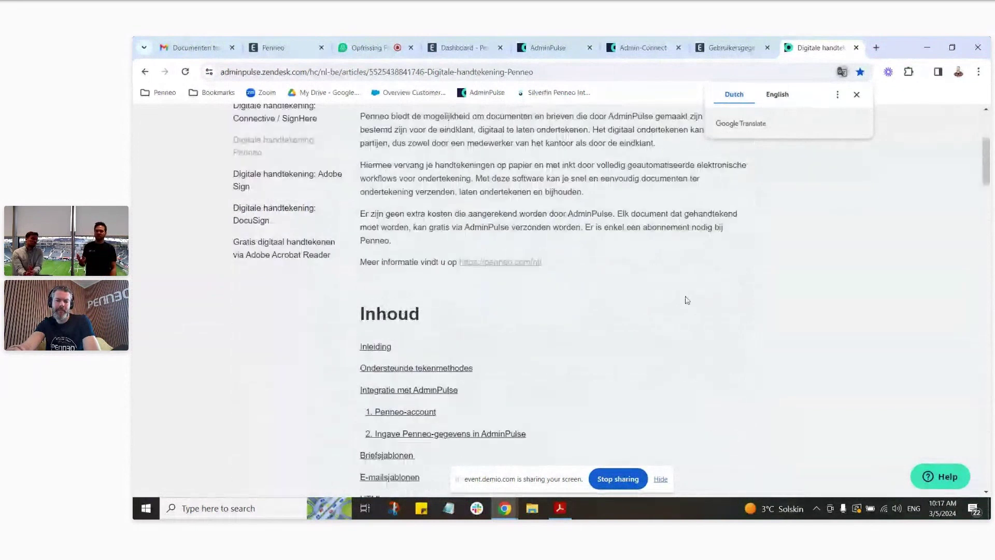
scroll(686, 300, down, 10)
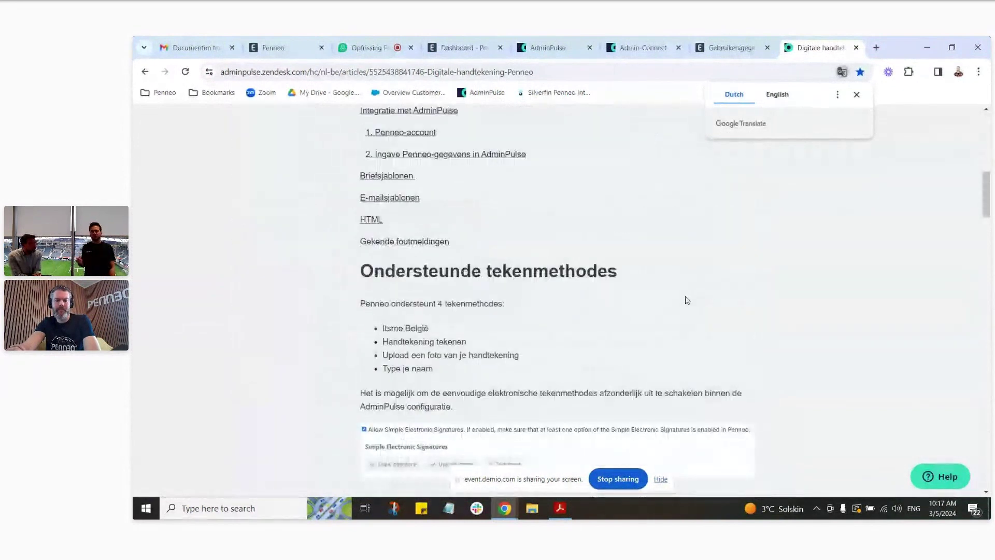
scroll(687, 300, down, 7)
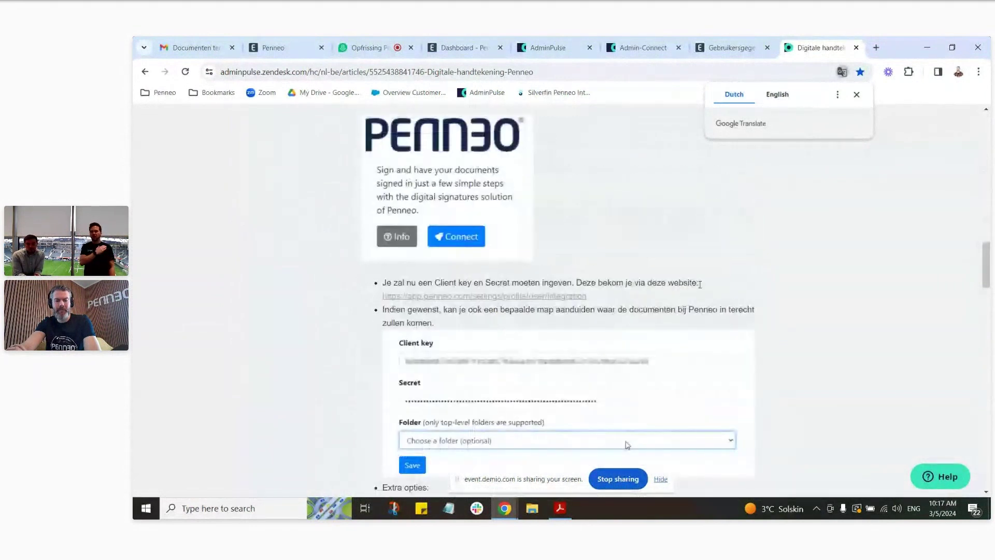
scroll(705, 284, down, 4)
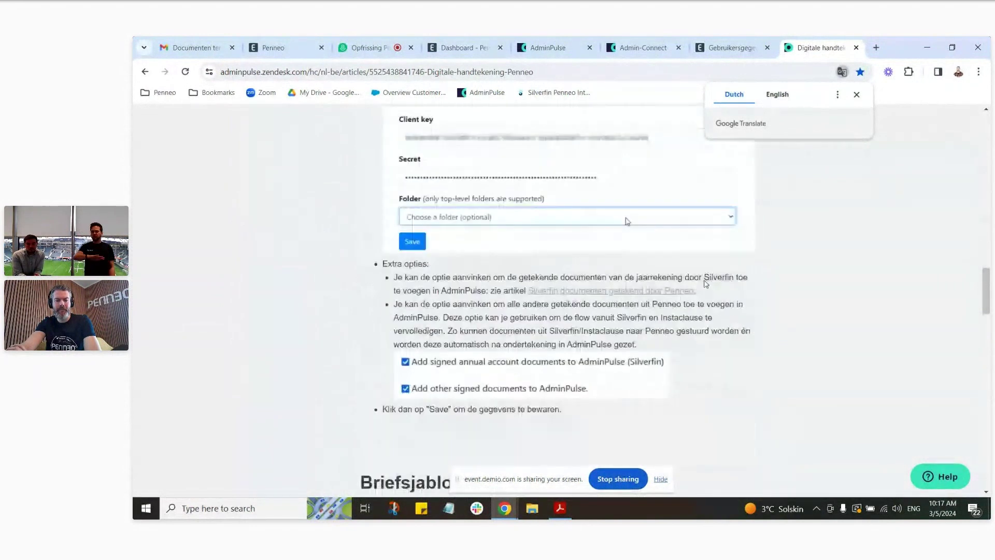
Step: Open the Silverfin signed-documents article in its own tab
click(663, 295)
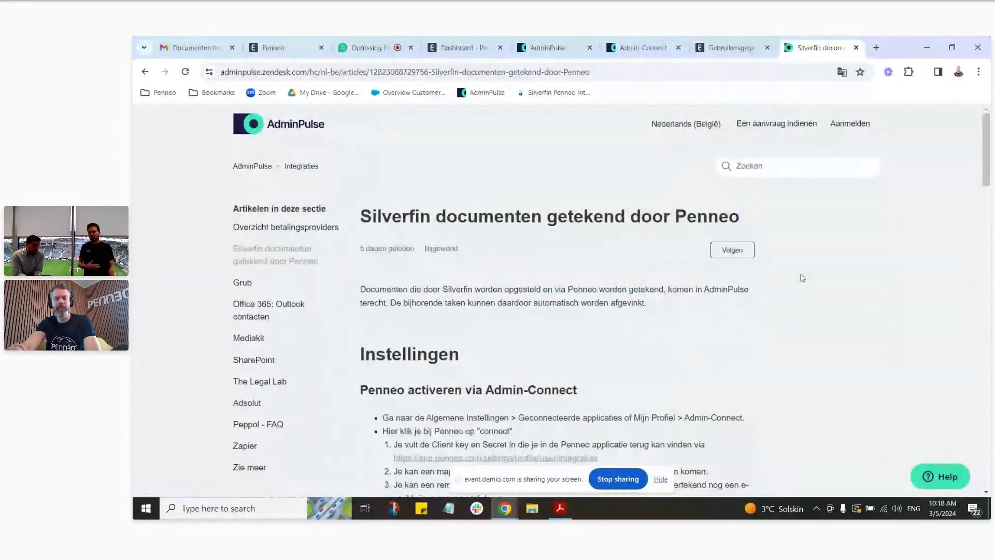
scroll(693, 314, down, 1)
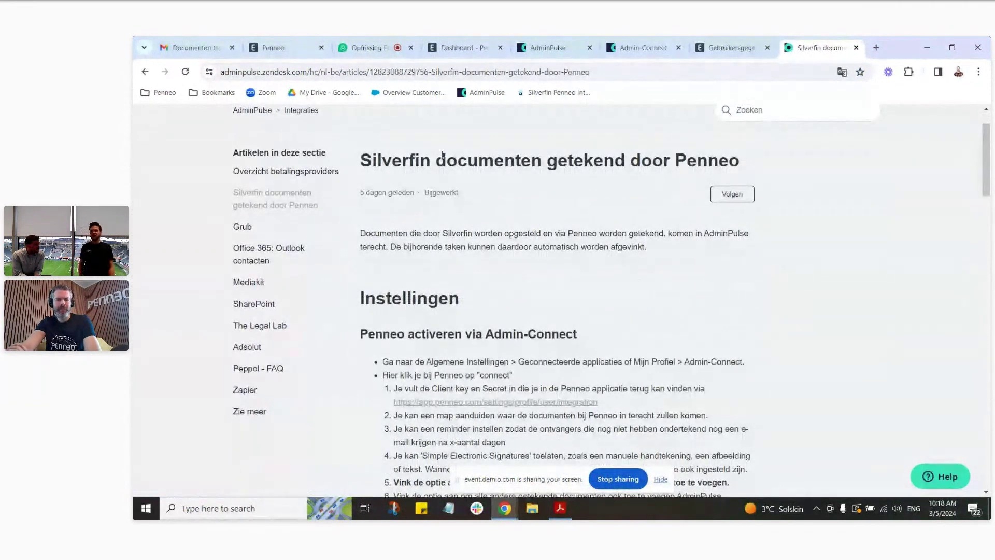
click(144, 72)
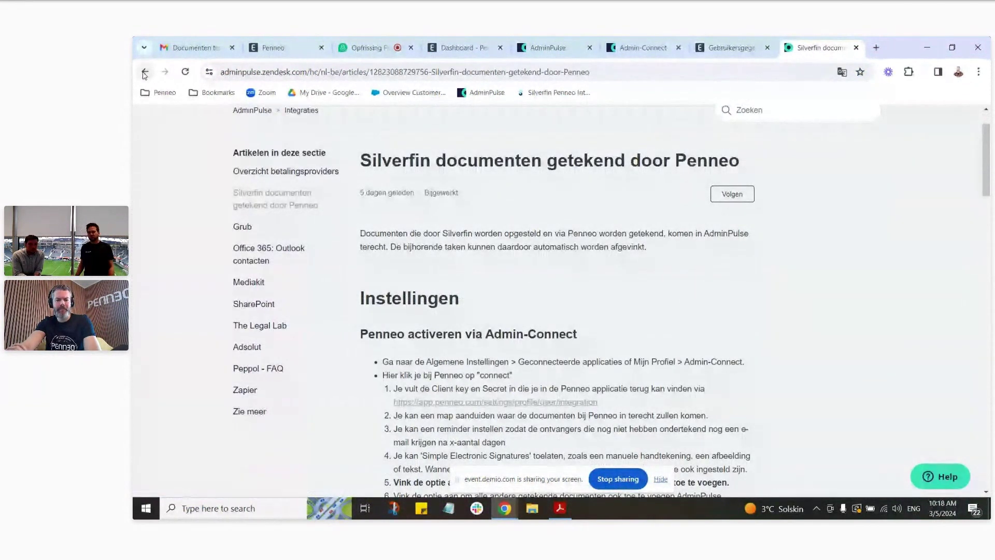
right_click(570, 290)
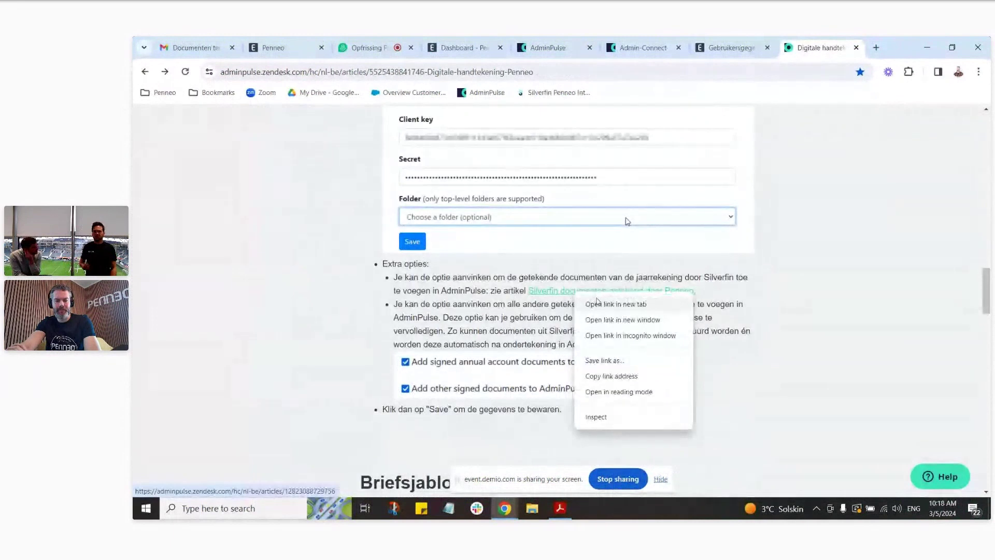
click(601, 303)
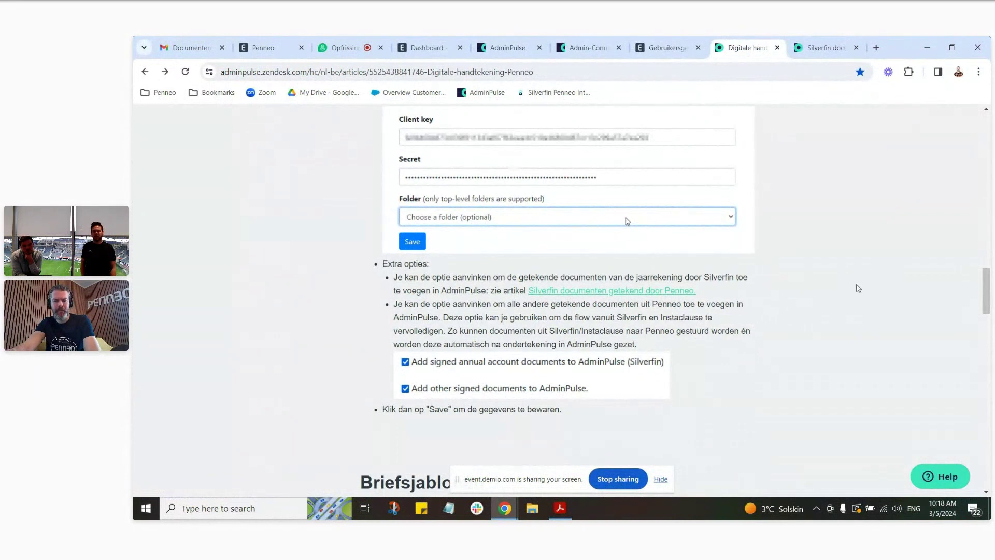
click(813, 51)
Step: From the Silverfin article, open the Taskflow article in a new tab and return to the Penneo article
scroll(732, 270, down, 6)
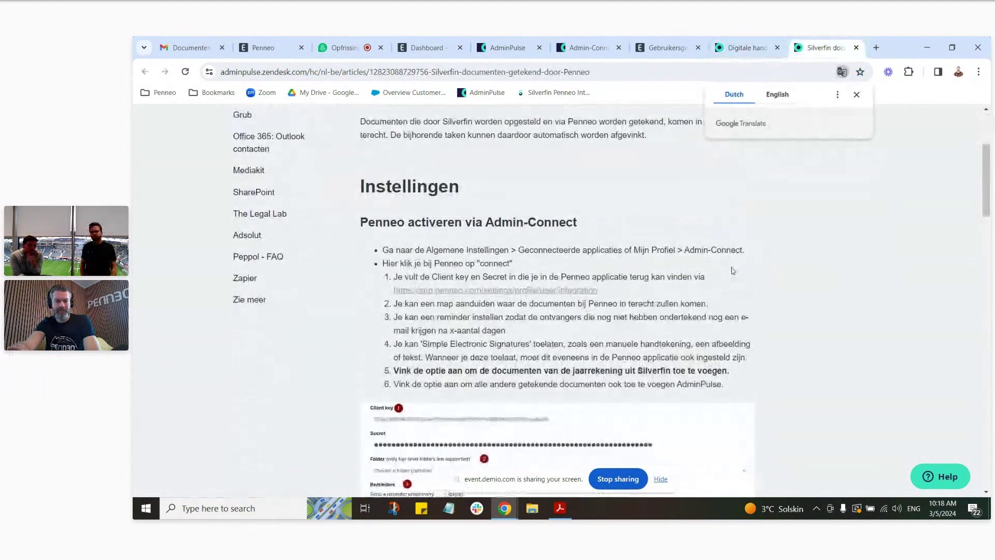
scroll(733, 270, down, 9)
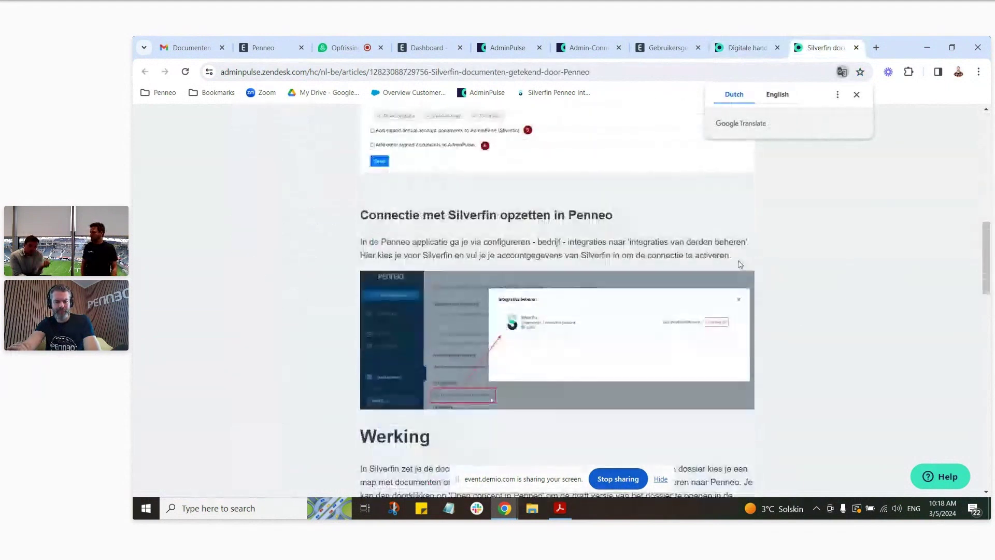
scroll(740, 264, down, 3)
scroll(741, 264, down, 2)
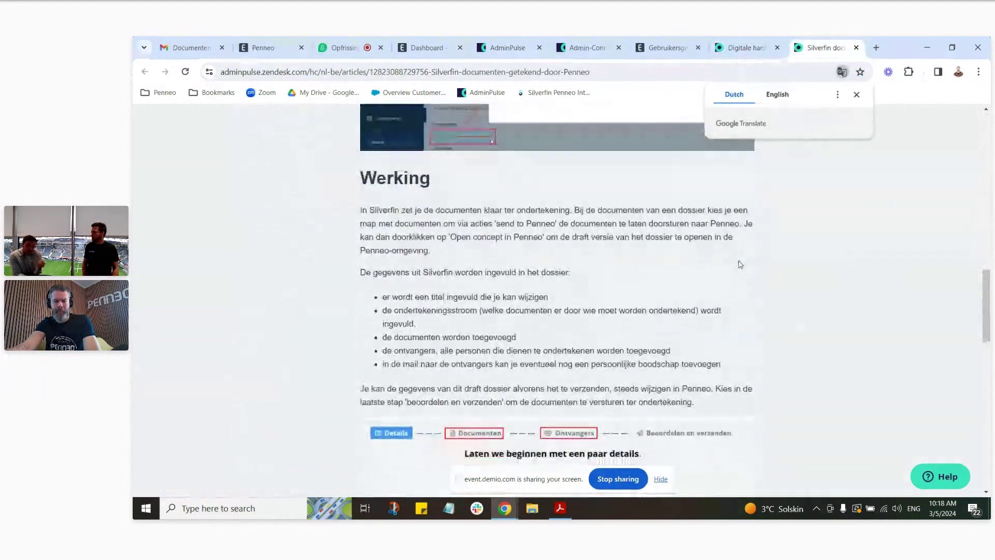
scroll(741, 264, down, 10)
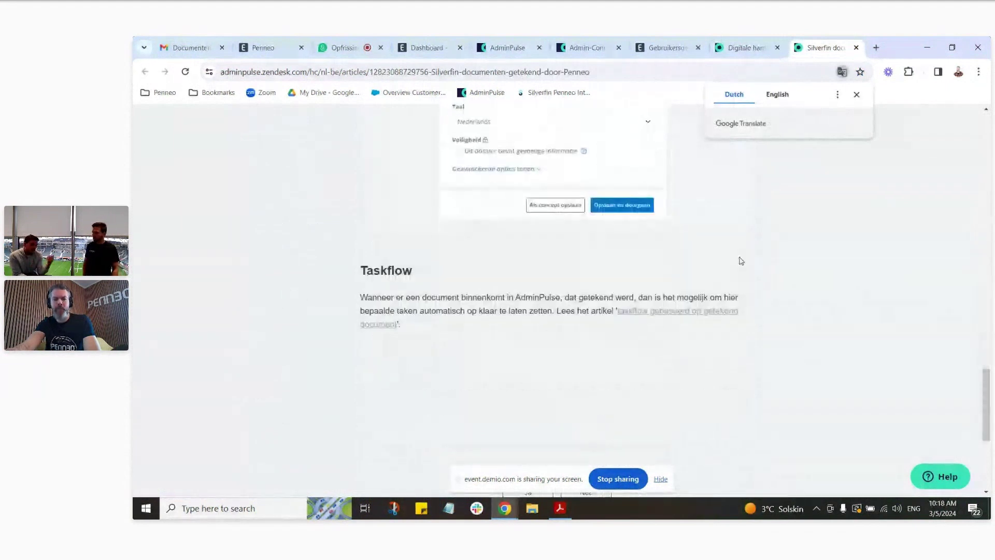
right_click(713, 244)
click(728, 251)
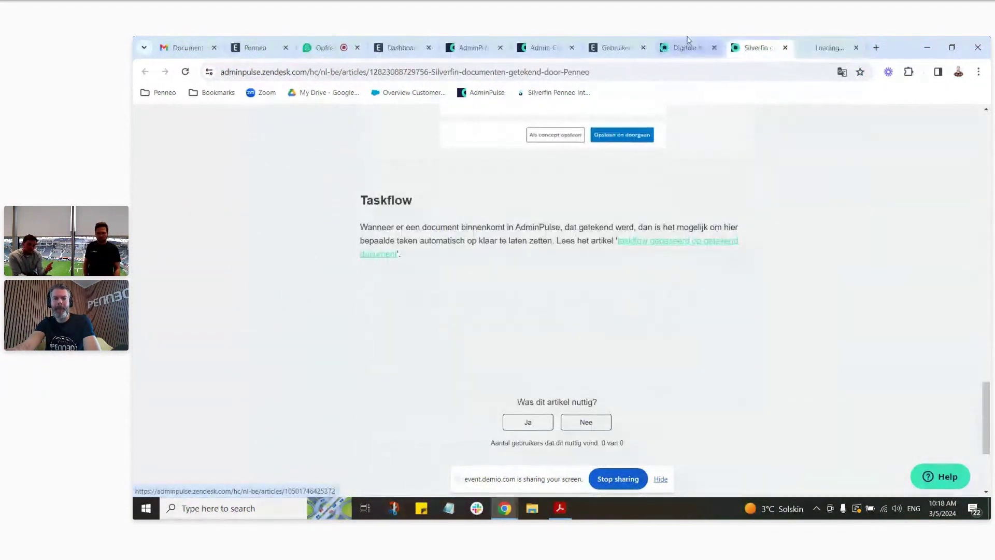
click(673, 48)
scroll(768, 244, up, 5)
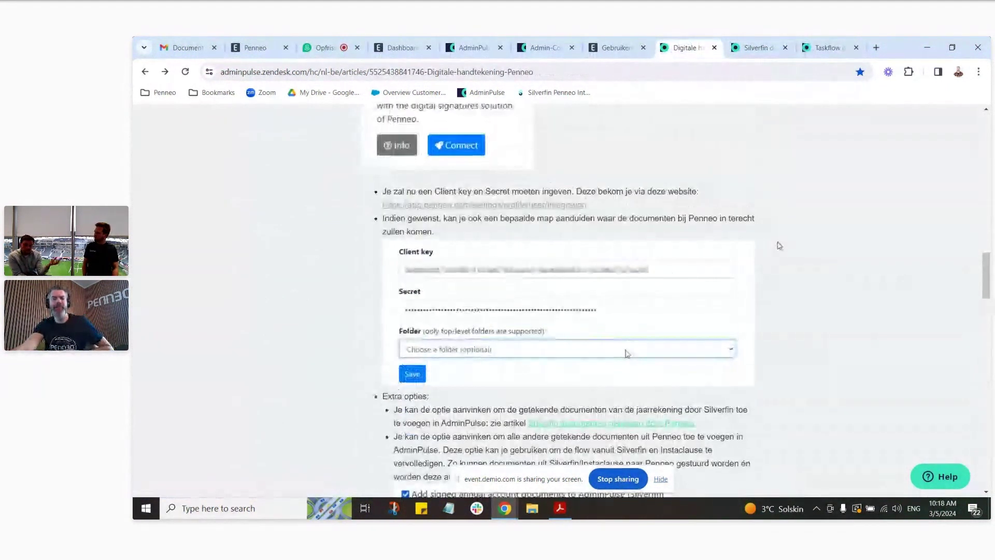
Step: Scroll up through the Penneo credentials section, then switch to the Admin-Connect configuration tab
scroll(779, 246, up, 1)
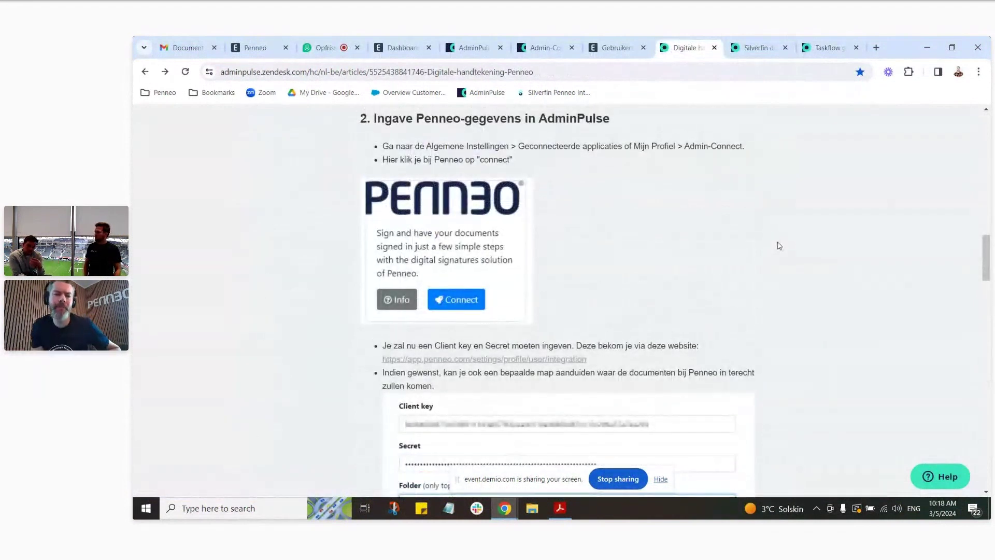
scroll(778, 246, up, 1)
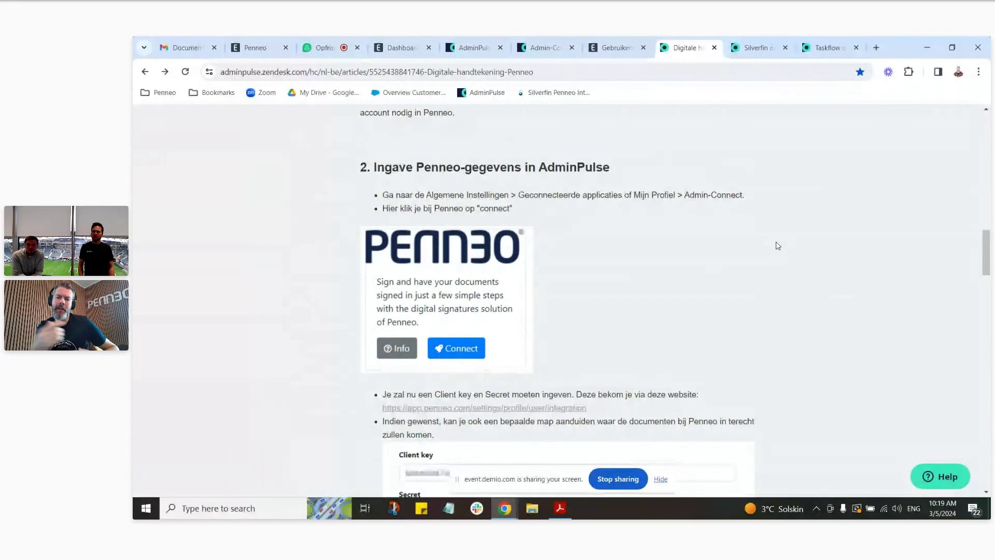
scroll(720, 271, up, 1)
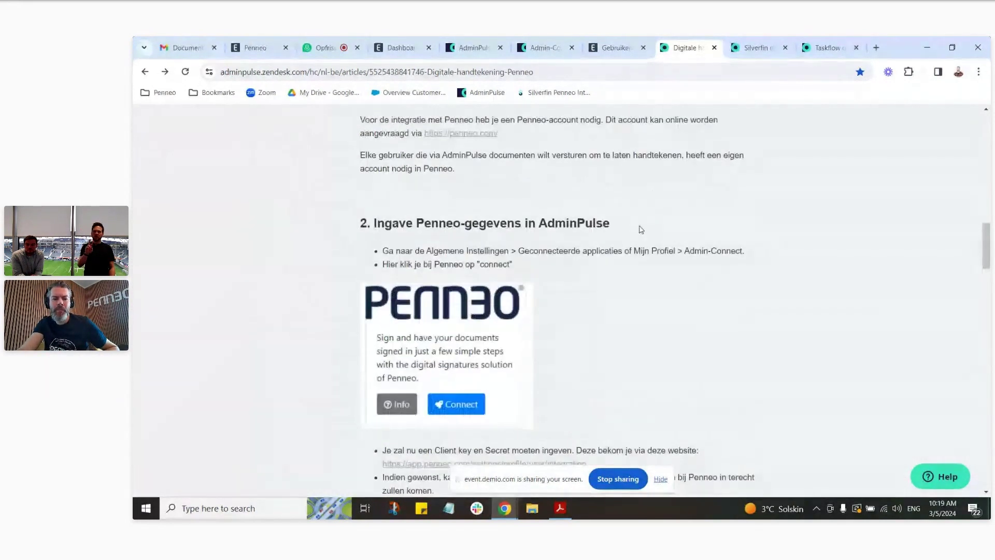
scroll(642, 232, up, 1)
scroll(644, 235, up, 2)
key(ctrl+6)
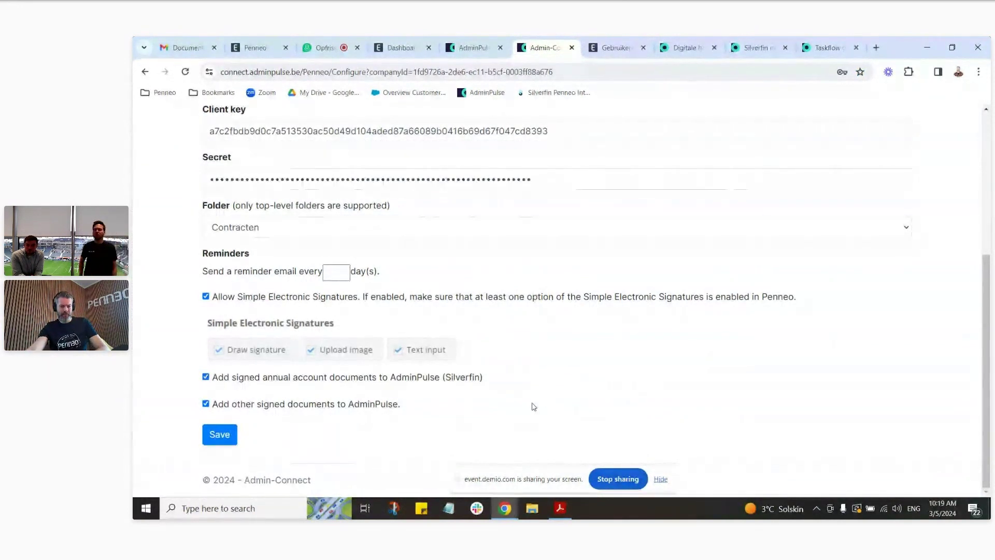
Step: Toggle 'Add other signed documents to AdminPulse' off and back on, leaving it enabled
click(205, 405)
click(205, 406)
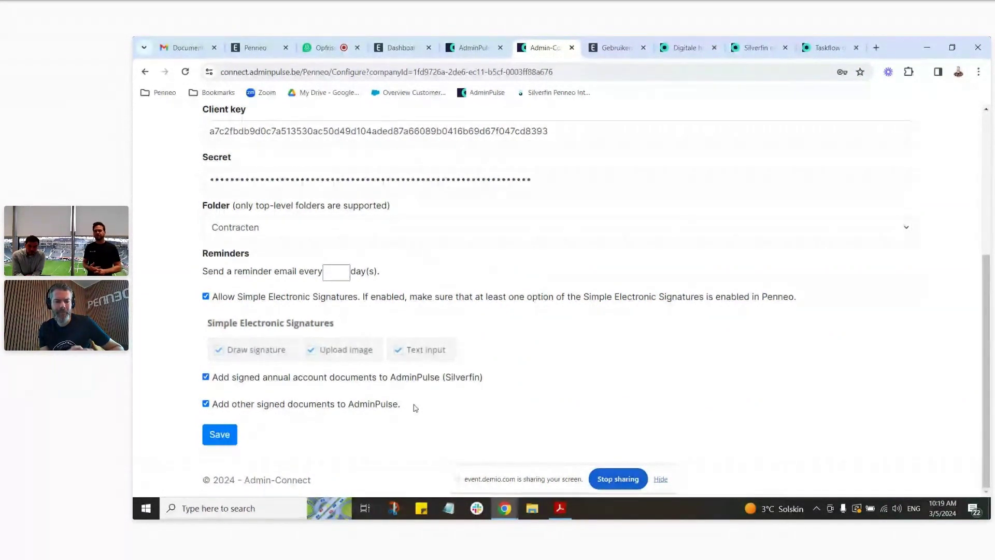
click(686, 48)
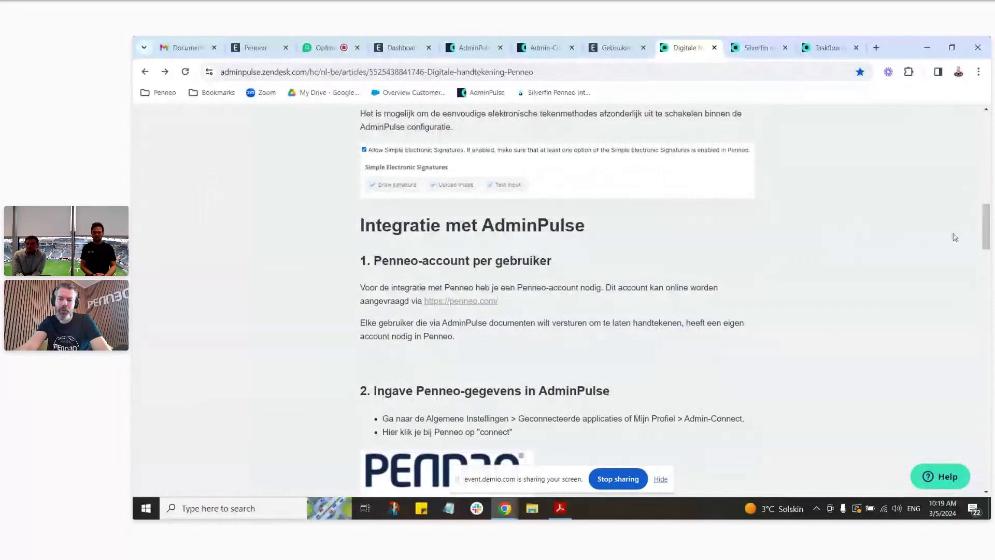
Step: Skim the Penneo and Silverfin articles, then bring up the Taskflow gebaseerd op getekend document article
scroll(988, 222, up, 1)
scroll(988, 222, up, 1)
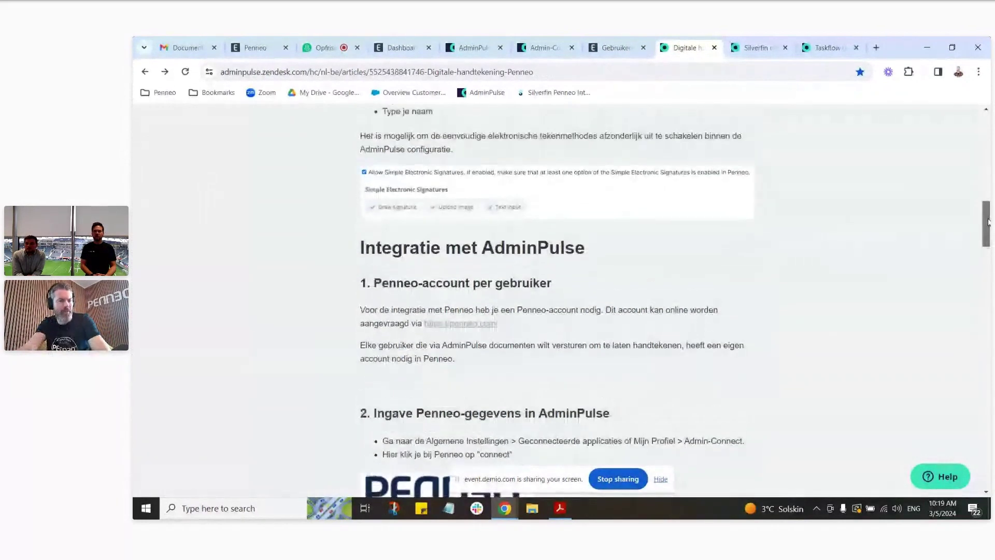
scroll(988, 222, down, 2)
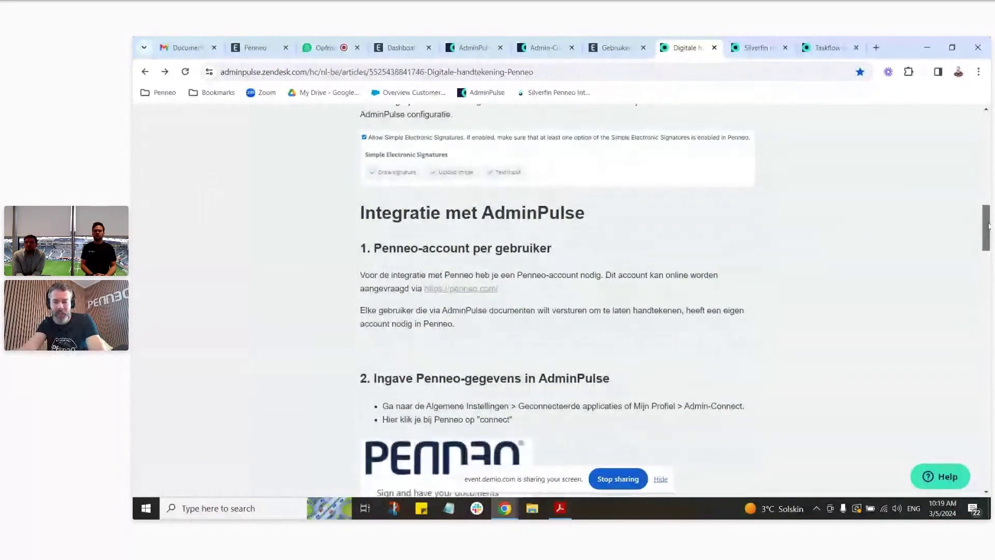
scroll(743, 187, down, 9)
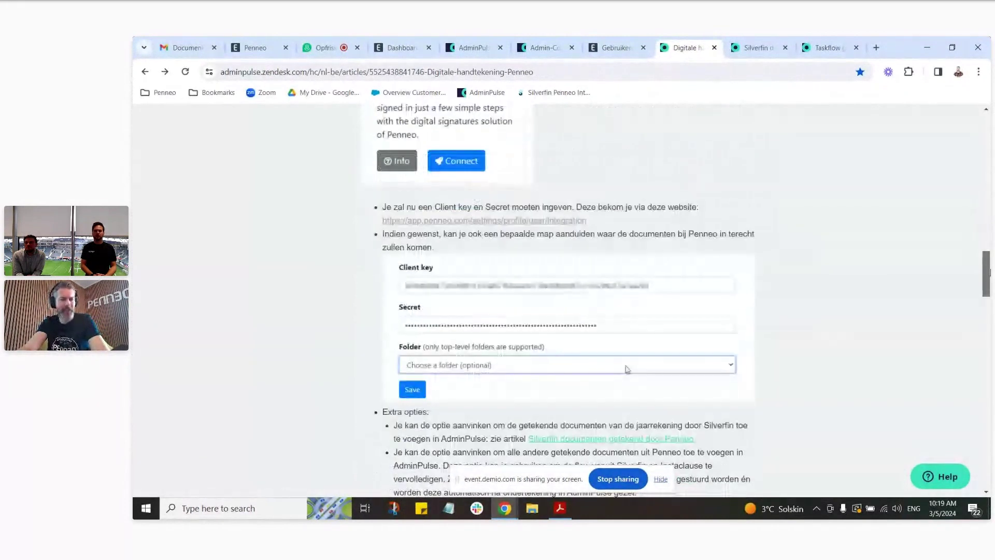
click(749, 48)
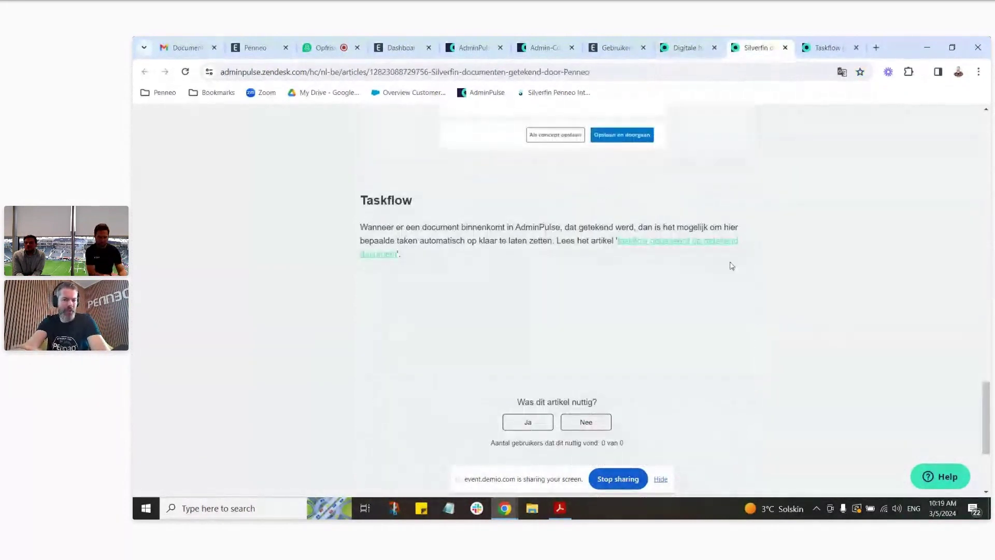
scroll(758, 274, up, 20)
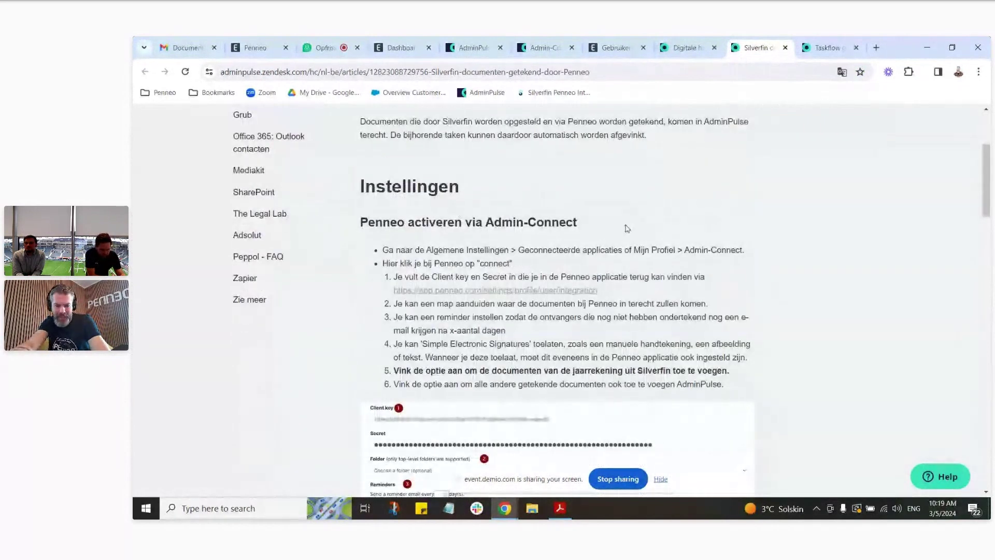
scroll(632, 226, down, 1)
scroll(634, 226, down, 3)
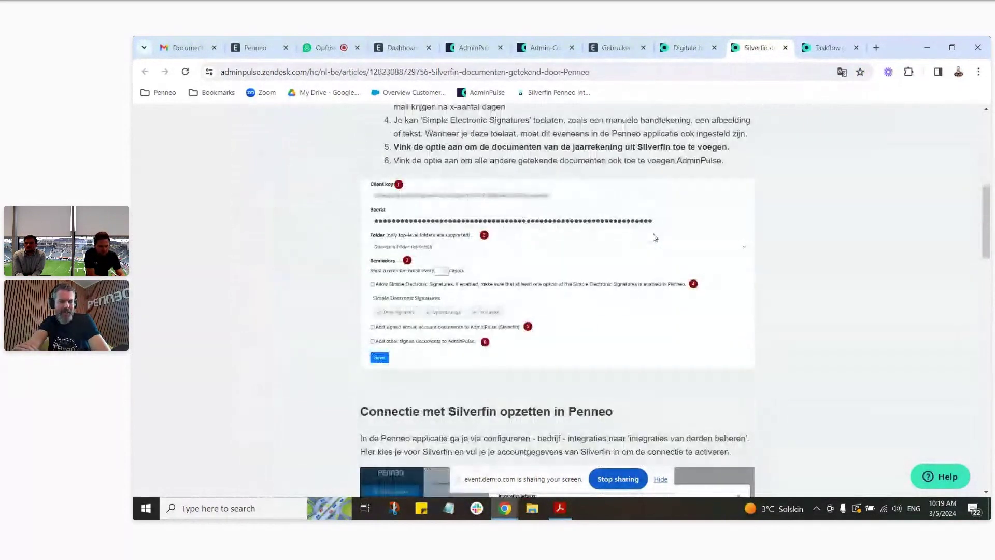
scroll(653, 238, down, 15)
scroll(653, 238, up, 1)
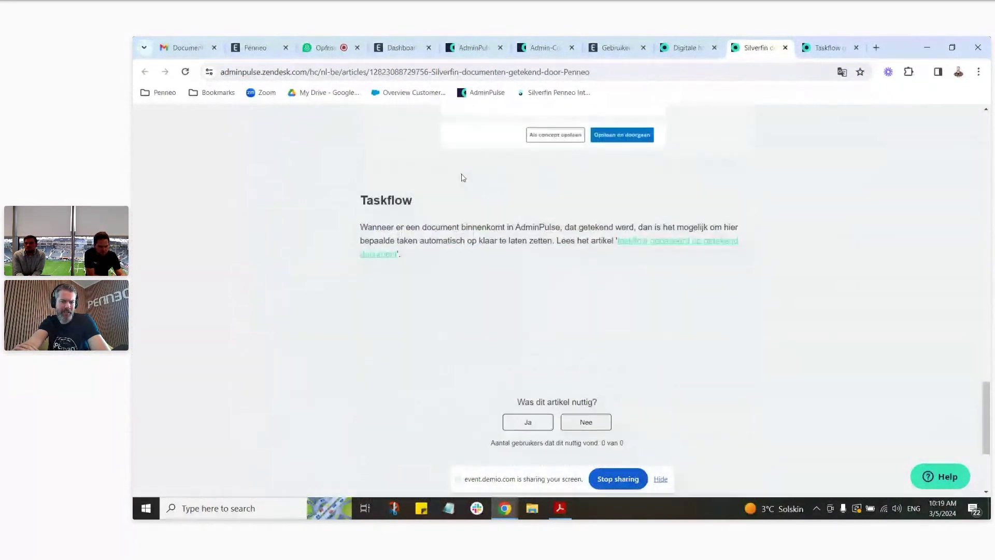
click(827, 48)
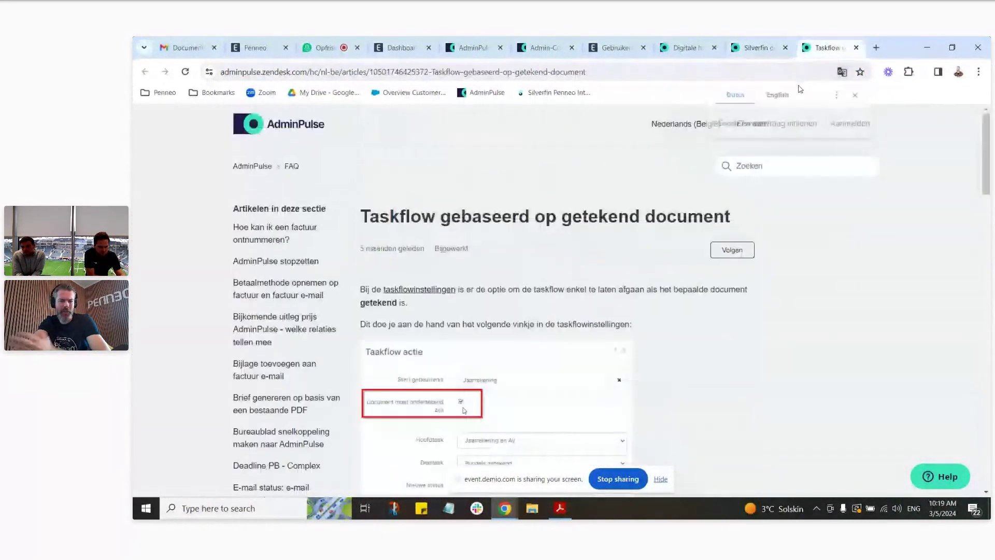
Step: Read through the Taskflow article, then return to the top of the Admin-Connect Penneo configuration
scroll(595, 242, down, 6)
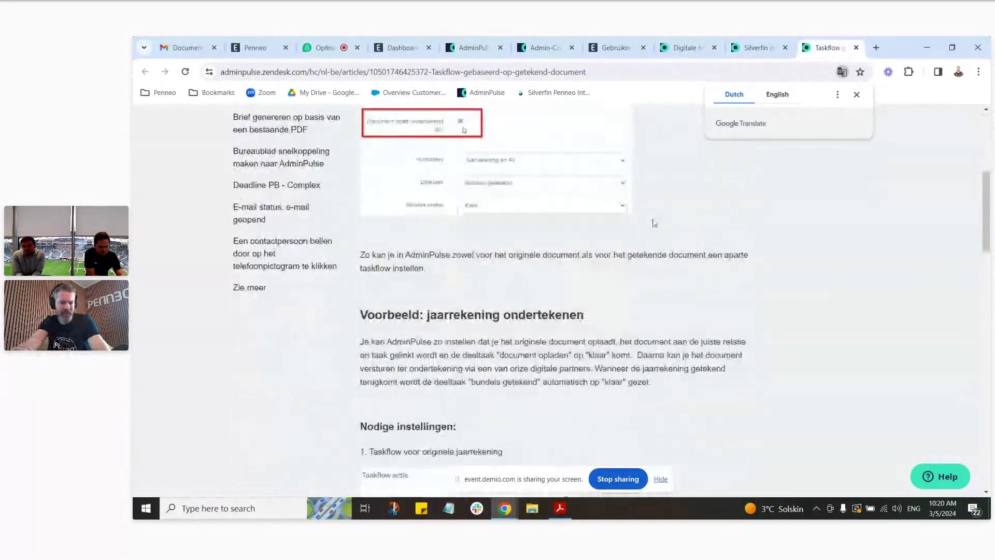
scroll(656, 223, down, 6)
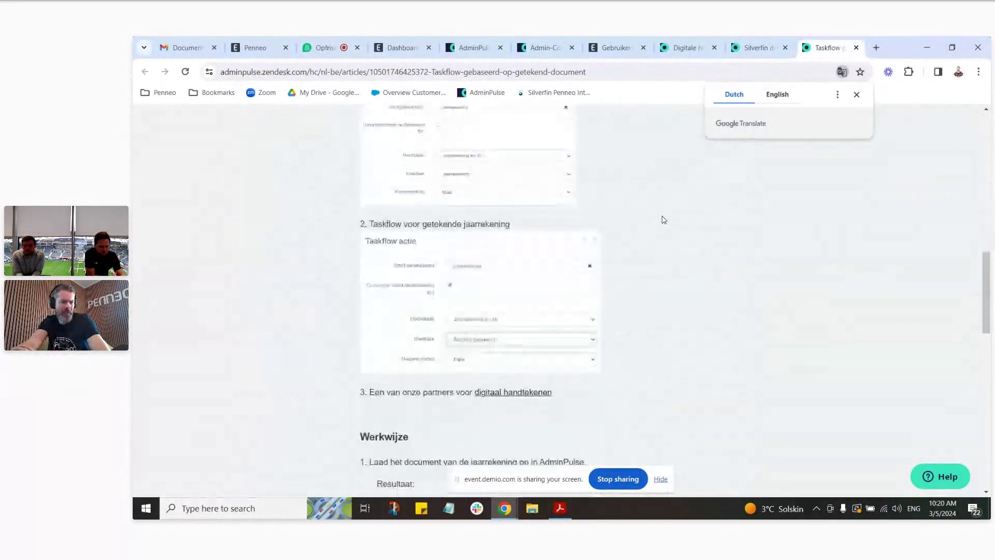
scroll(667, 219, down, 6)
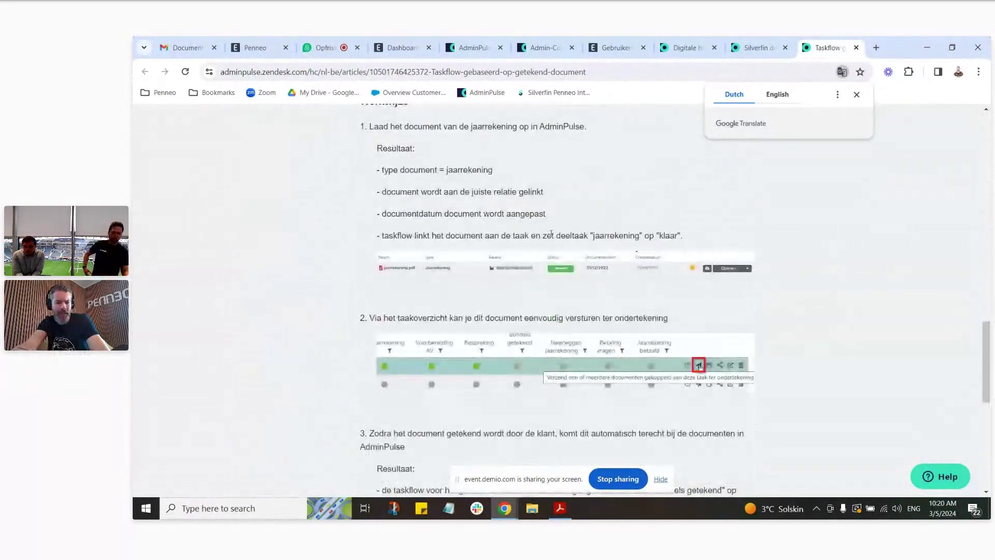
scroll(788, 248, down, 4)
scroll(752, 248, up, 4)
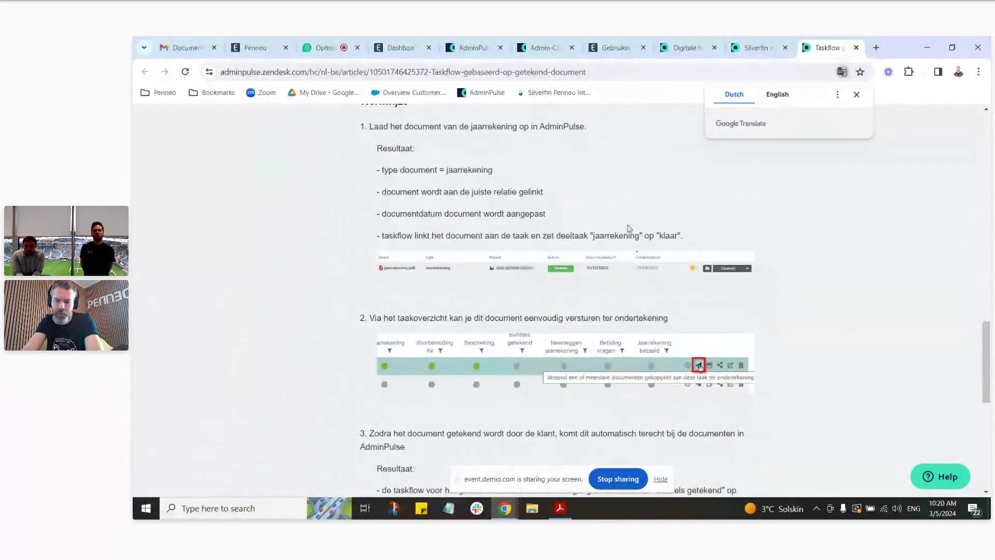
click(541, 48)
scroll(607, 171, up, 5)
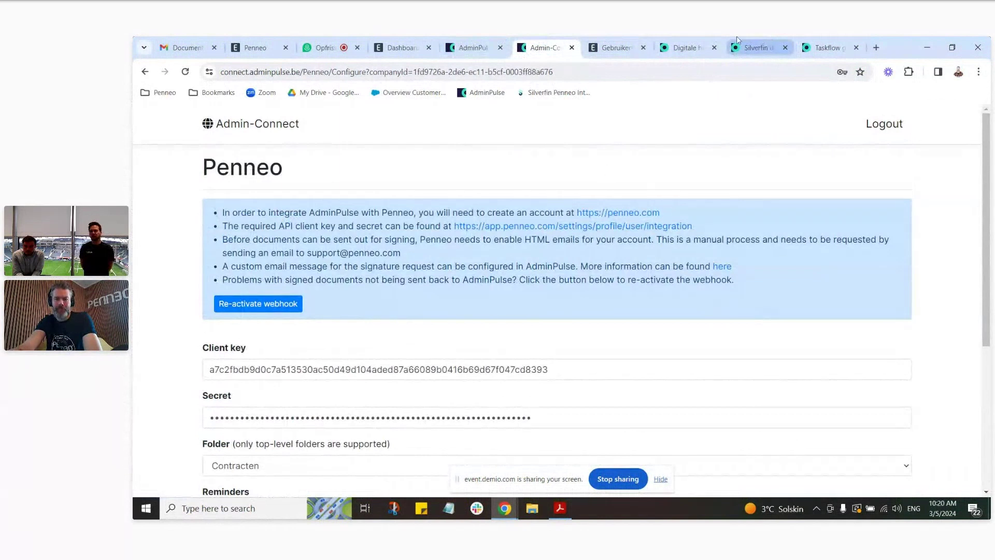
Step: Scroll back through the Digitale handtekening Penneo article
click(691, 44)
scroll(765, 167, down, 2)
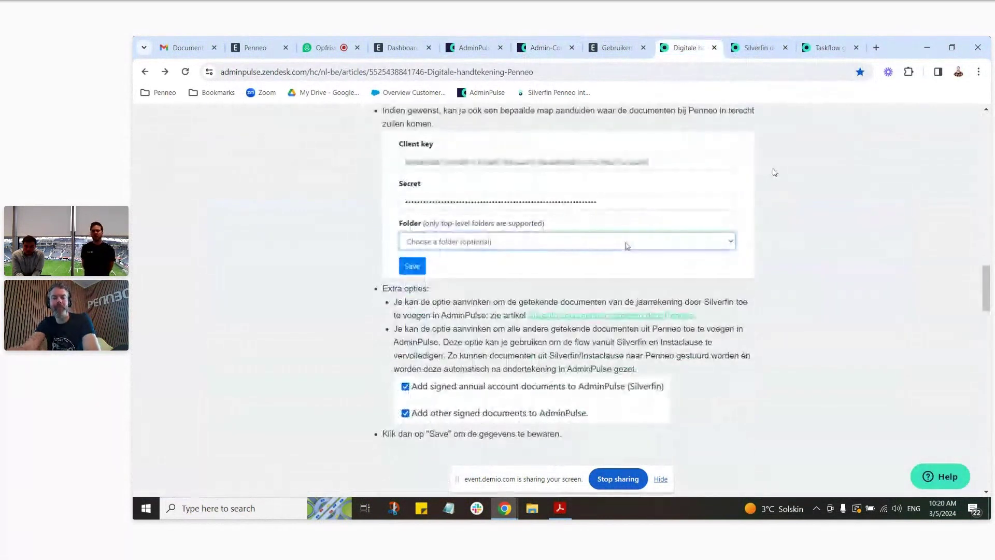
scroll(829, 205, up, 2)
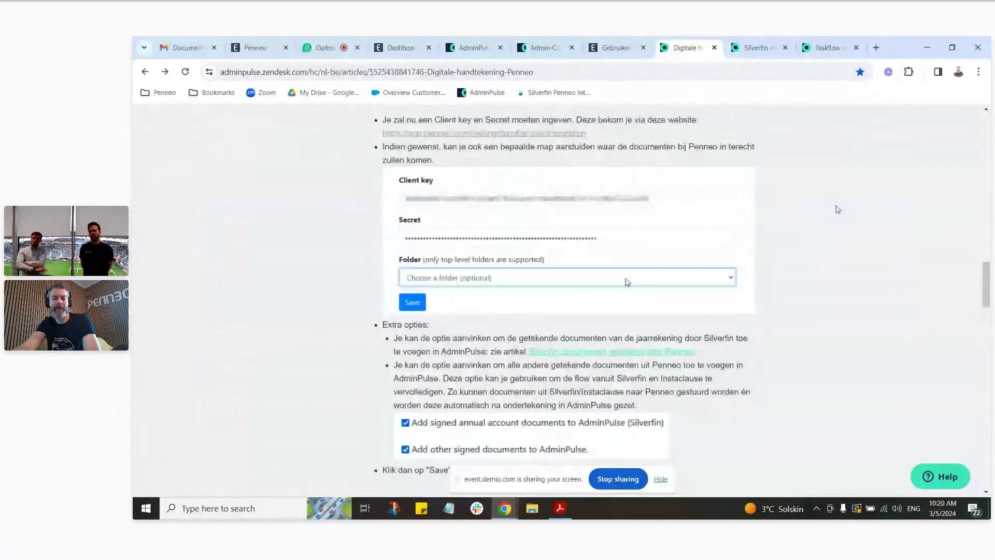
scroll(881, 210, up, 2)
scroll(923, 212, up, 20)
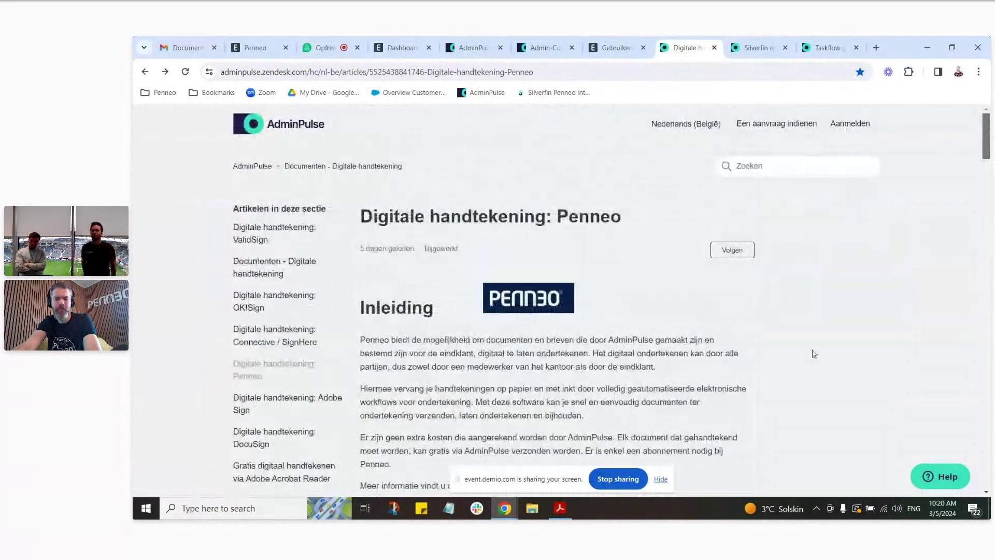
Step: Scroll the Silverfin article up to its Connectie met Silverfin opzetten in Penneo section
click(757, 47)
scroll(832, 228, up, 4)
scroll(833, 228, up, 5)
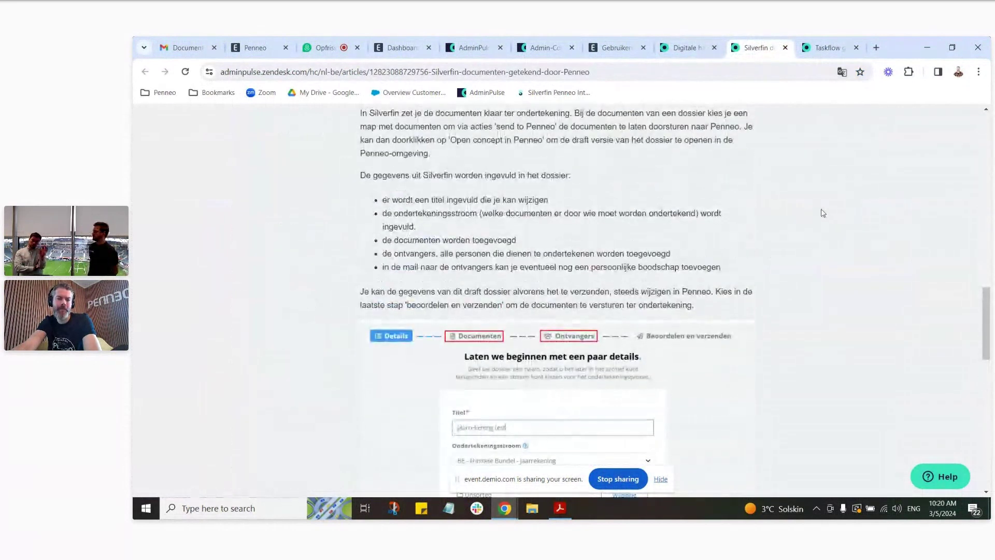
scroll(824, 214, up, 7)
scroll(824, 213, up, 2)
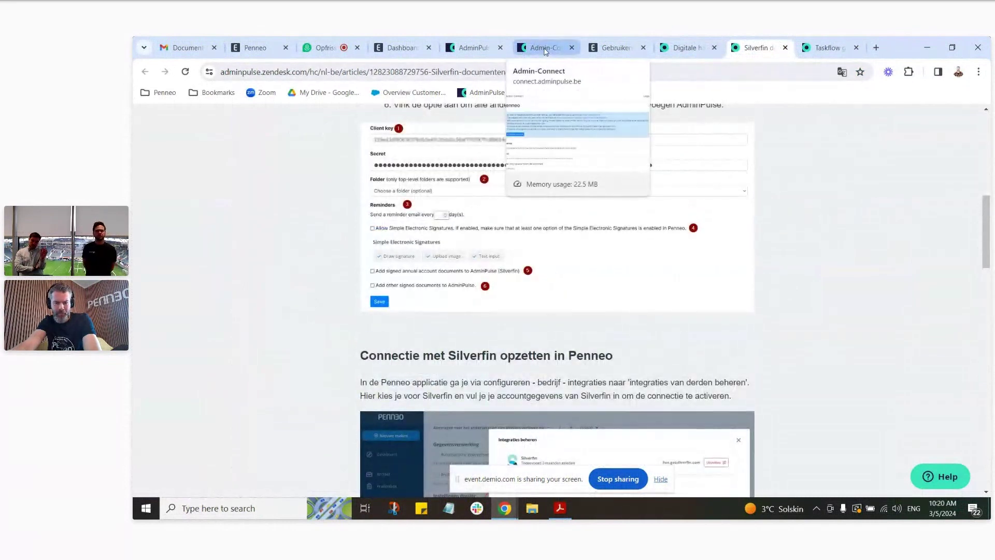
click(476, 49)
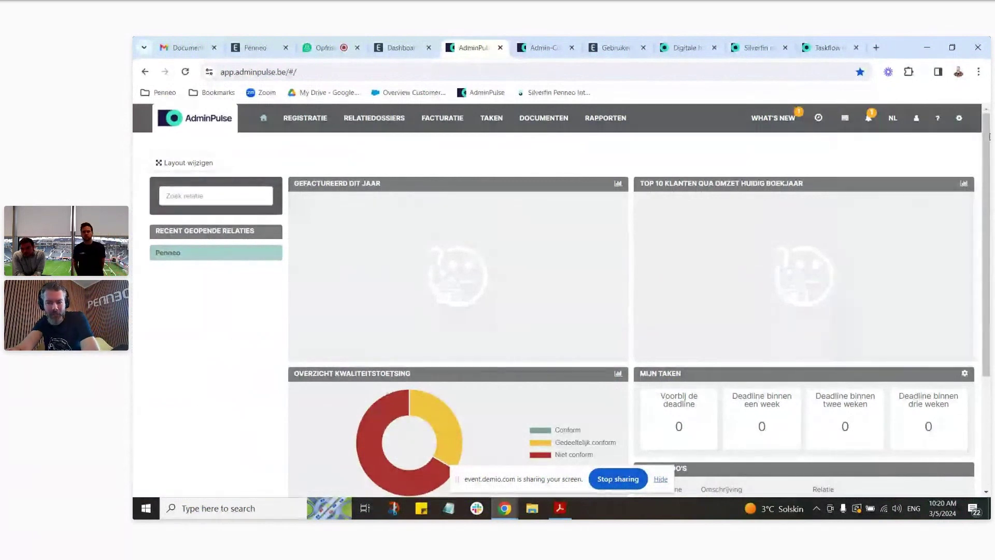
Step: Go to the E-MAILSJABLONEN settings page listing templates such as Penneo NL
click(959, 119)
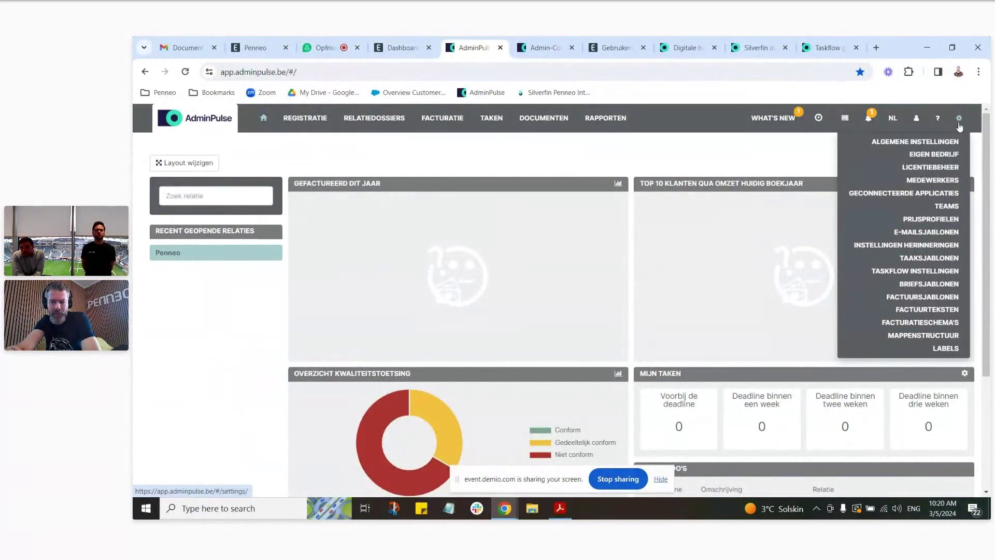
click(954, 232)
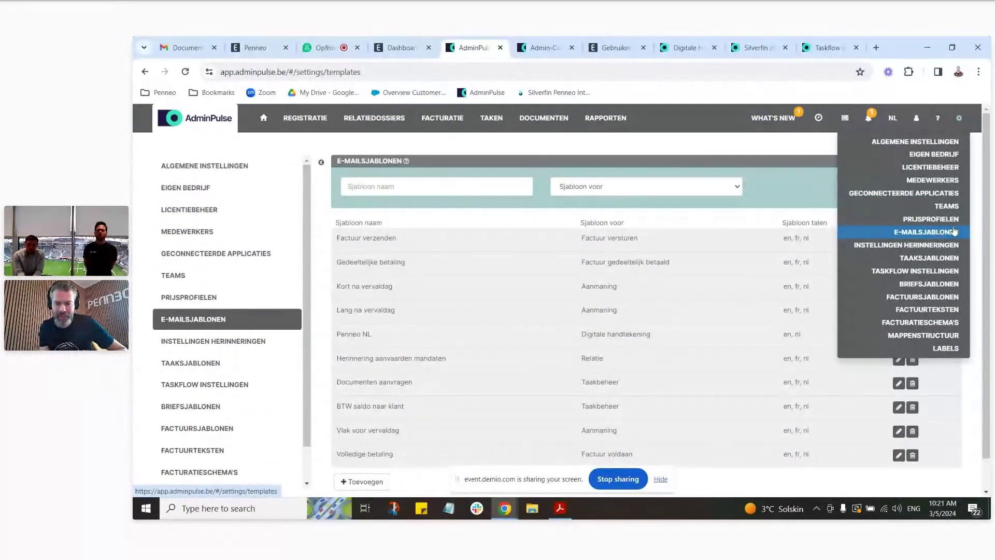
Step: Review the Penneo NL e-mail template's Dutch body and its {link} placeholder, then return to the dashboard
click(954, 231)
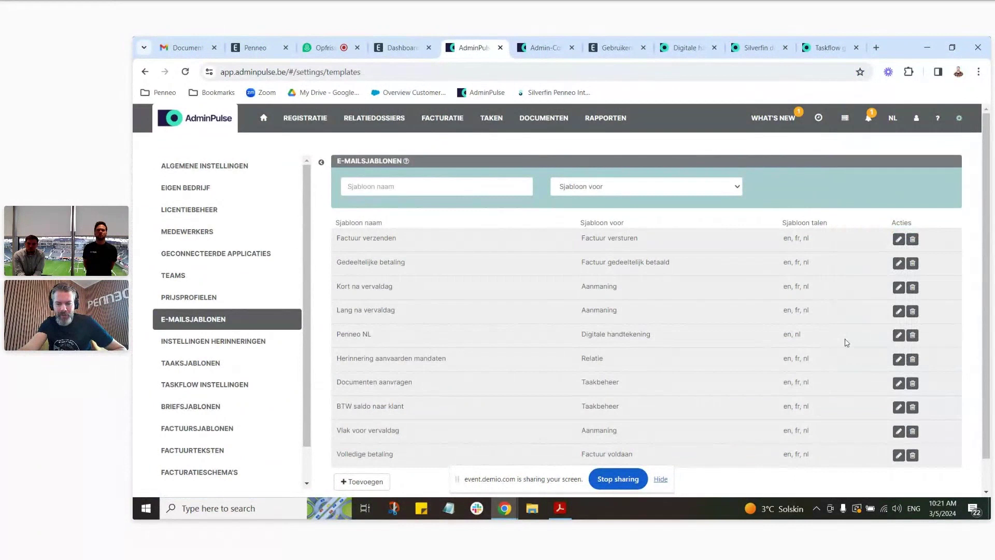
click(898, 335)
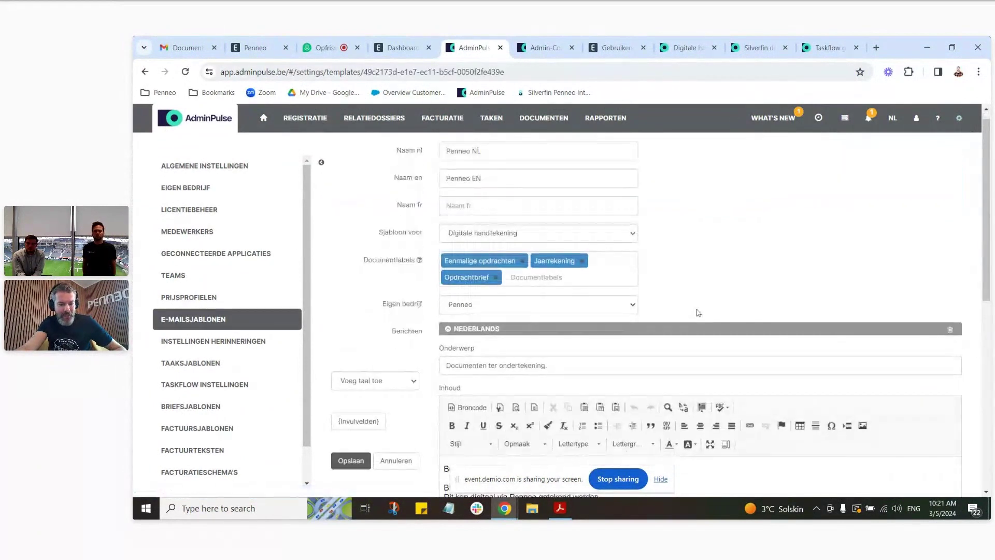
scroll(578, 234, down, 4)
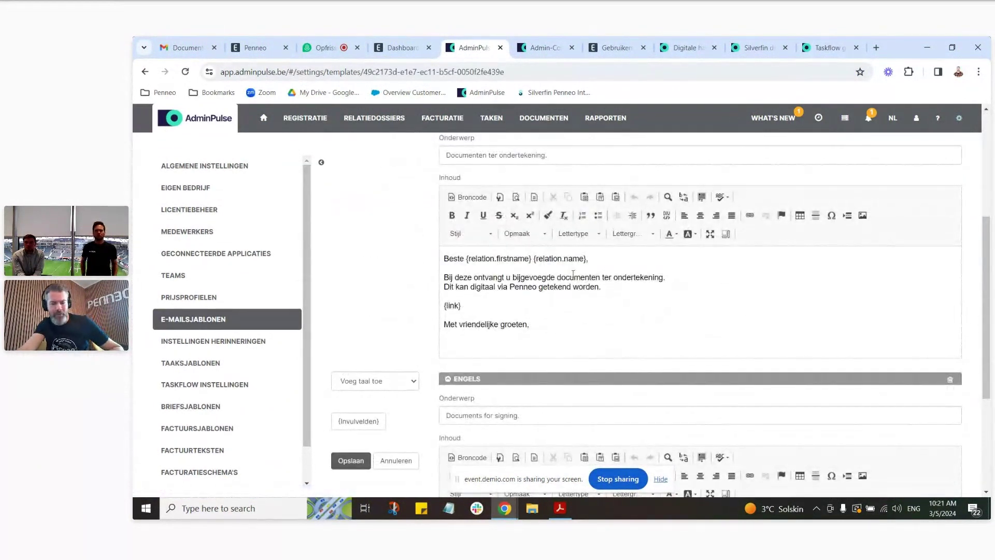
click(476, 306)
double_click(452, 306)
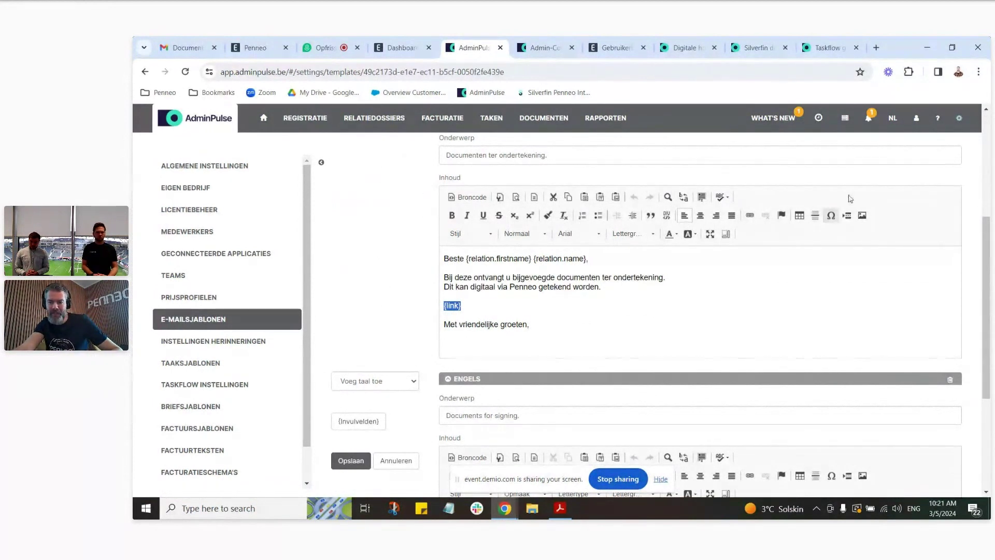
mouse_move(965, 119)
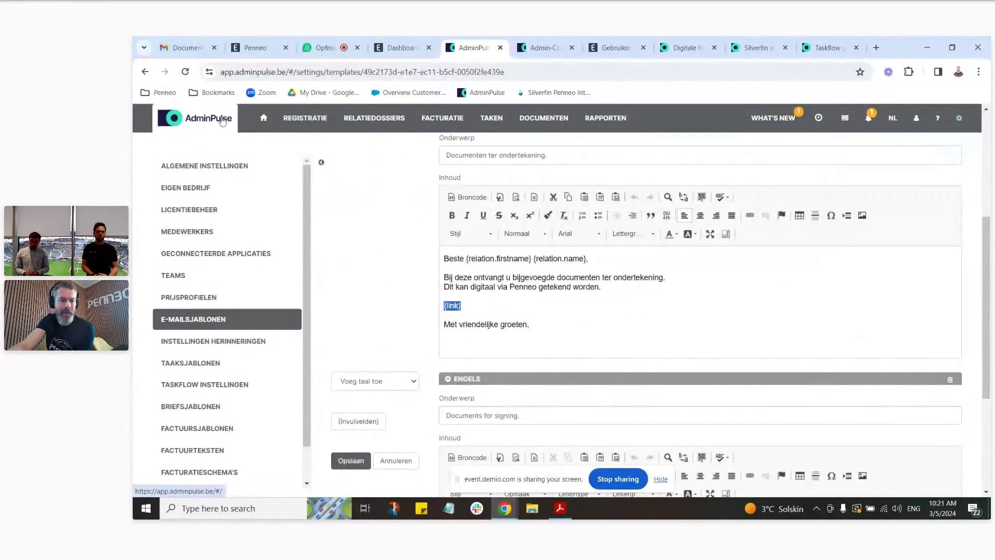
click(205, 123)
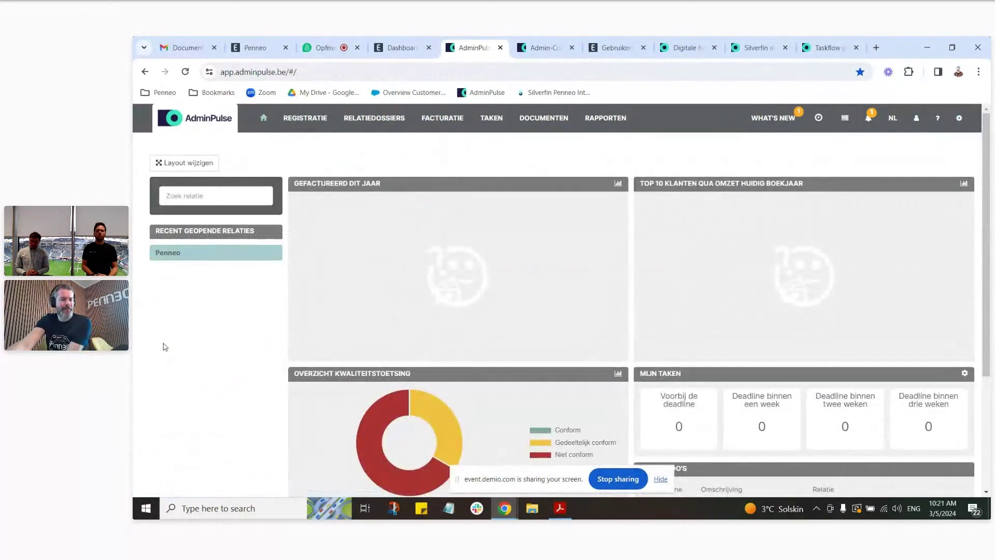
Step: Open the recent Penneo relation, collapse Gelinkte relaties and Communicatie, and scroll to Brieven
click(171, 256)
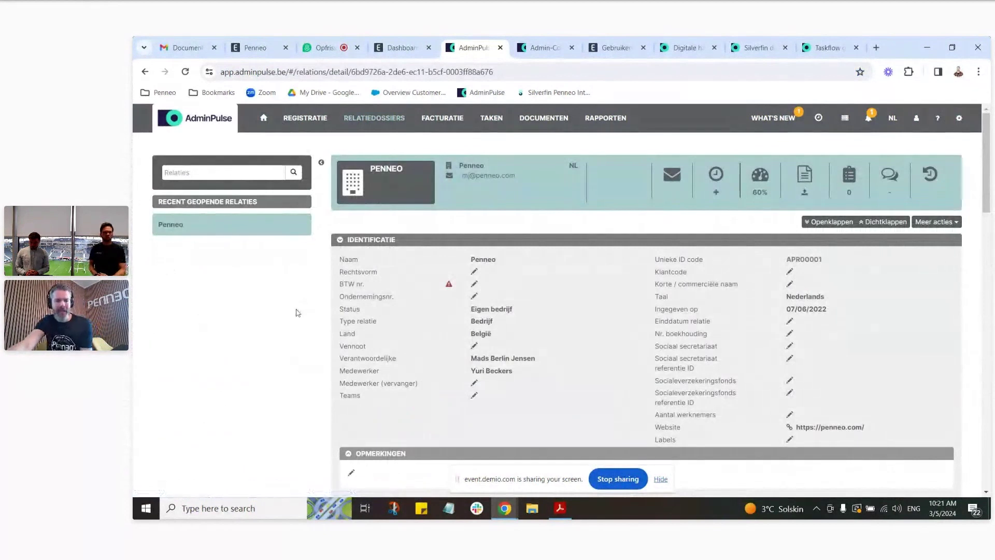
scroll(328, 290, down, 1)
scroll(327, 290, down, 7)
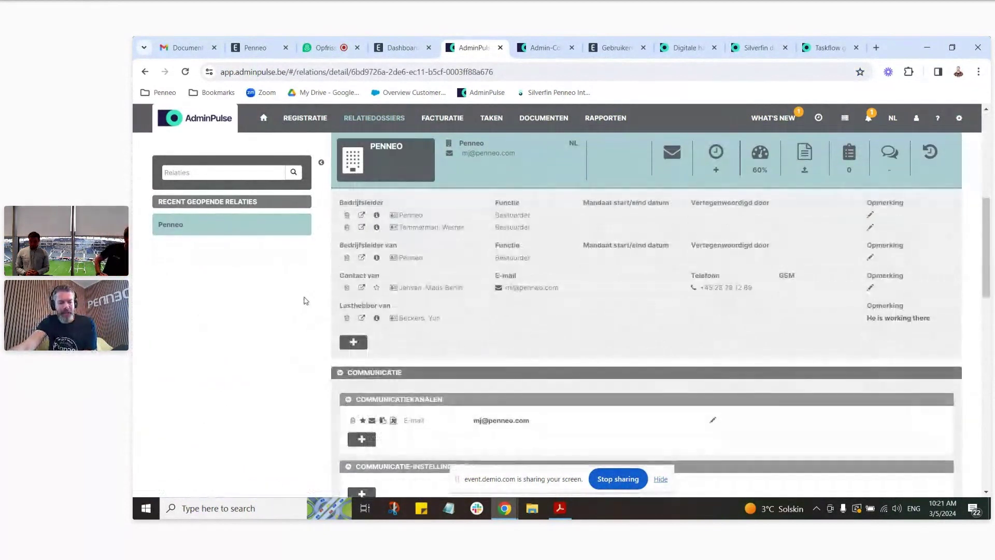
scroll(340, 247, up, 3)
click(340, 238)
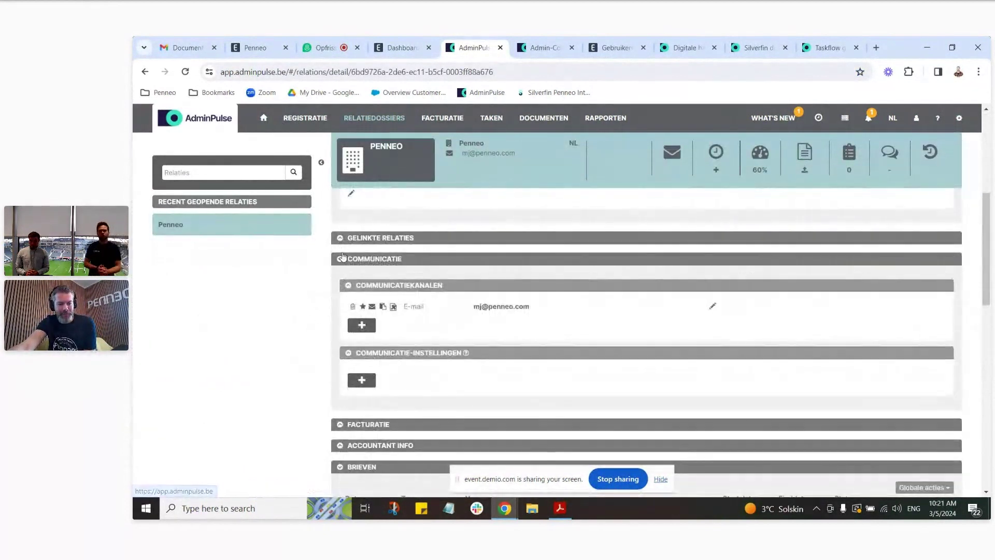
click(340, 259)
scroll(282, 316, down, 3)
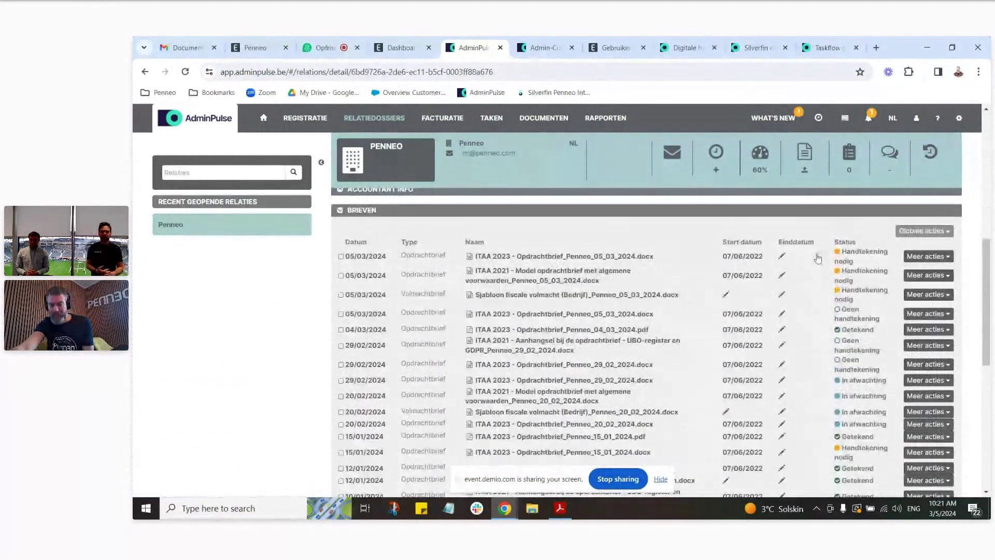
scroll(397, 329, down, 3)
scroll(397, 332, down, 3)
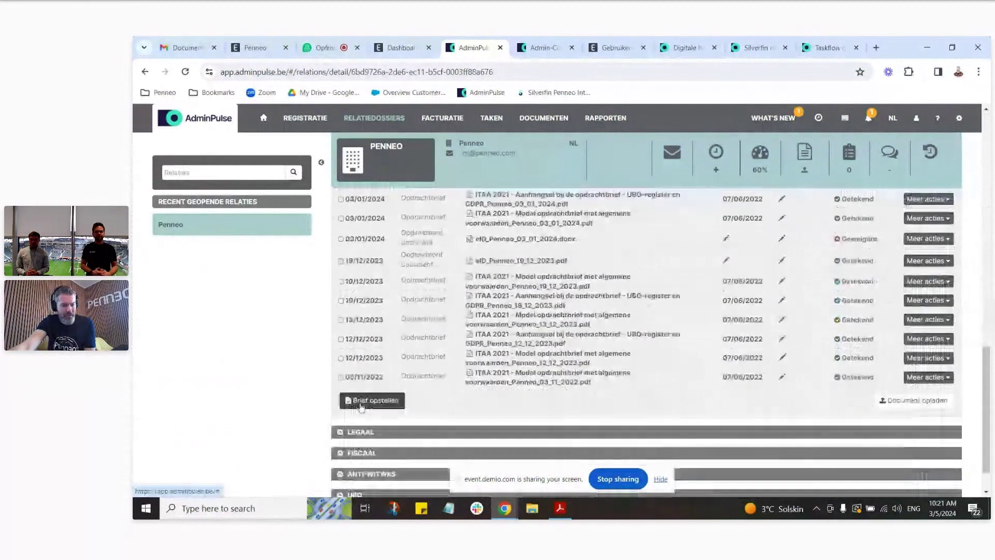
click(363, 402)
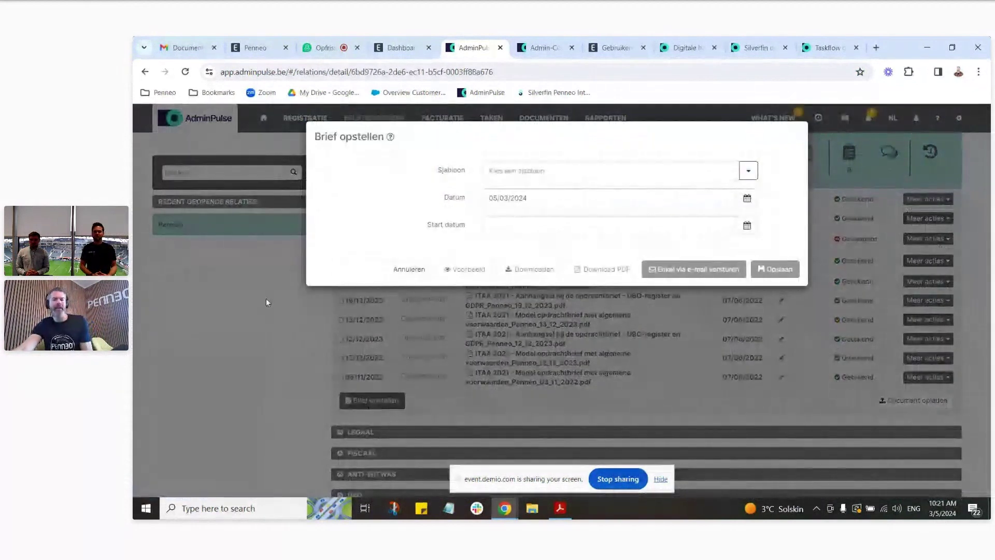
click(751, 171)
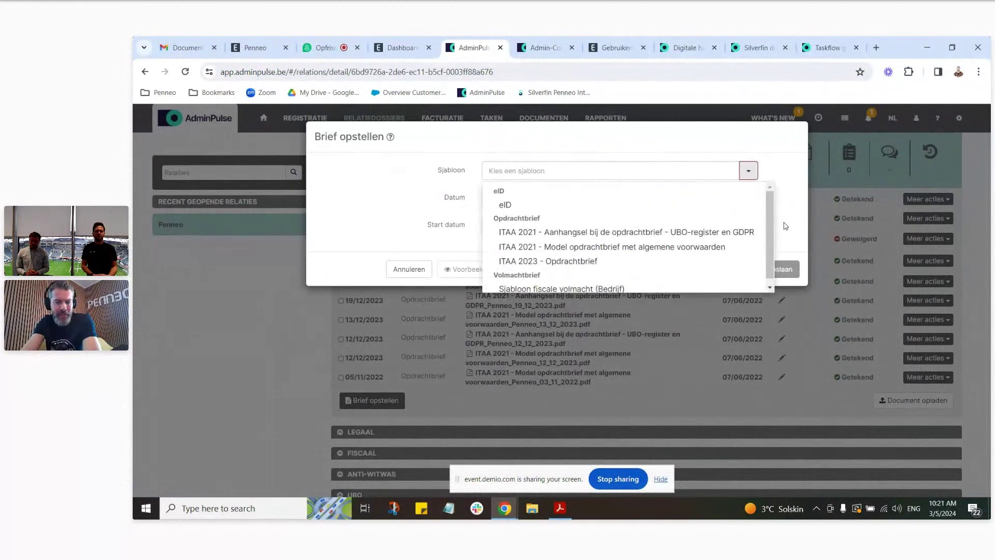
click(598, 262)
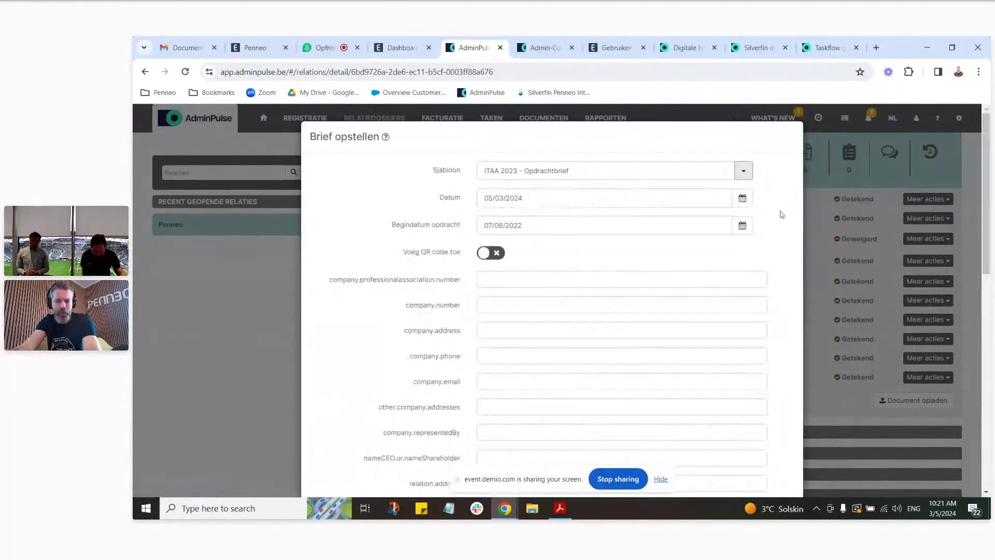
scroll(787, 218, down, 15)
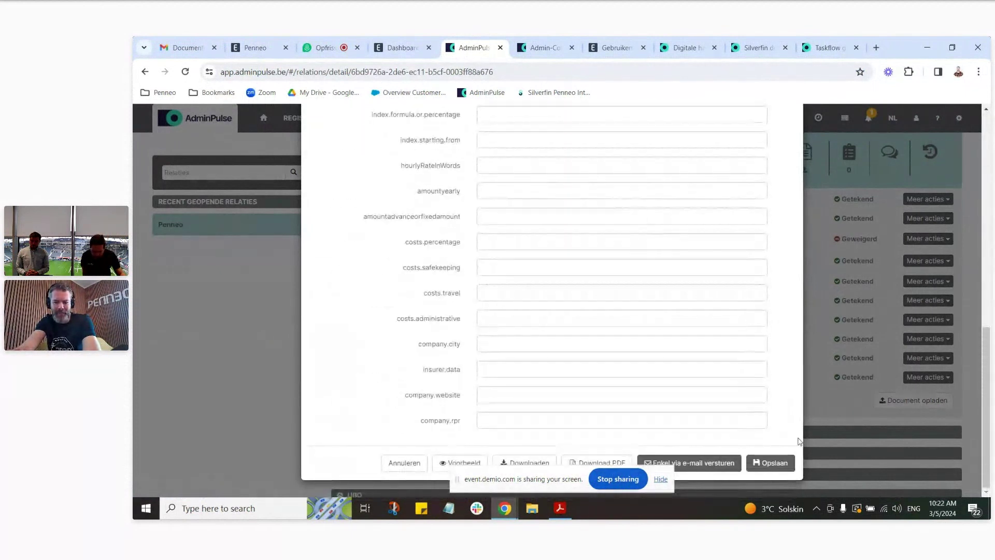
click(775, 463)
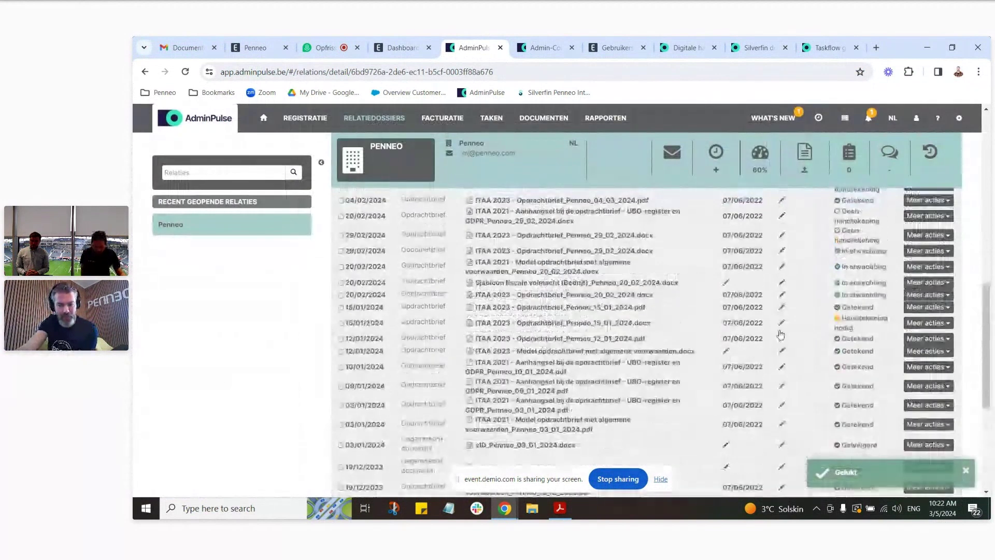
scroll(403, 205, up, 5)
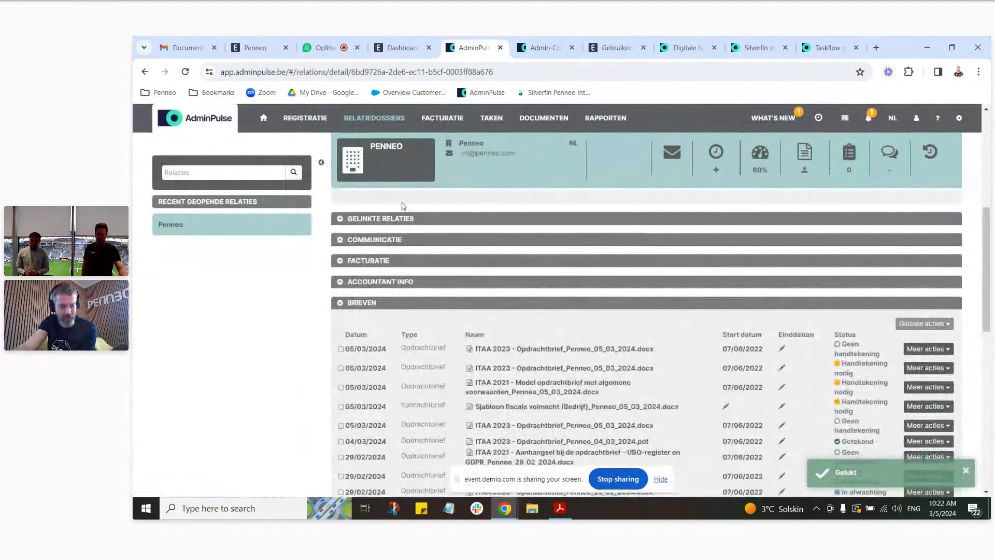
scroll(761, 289, down, 1)
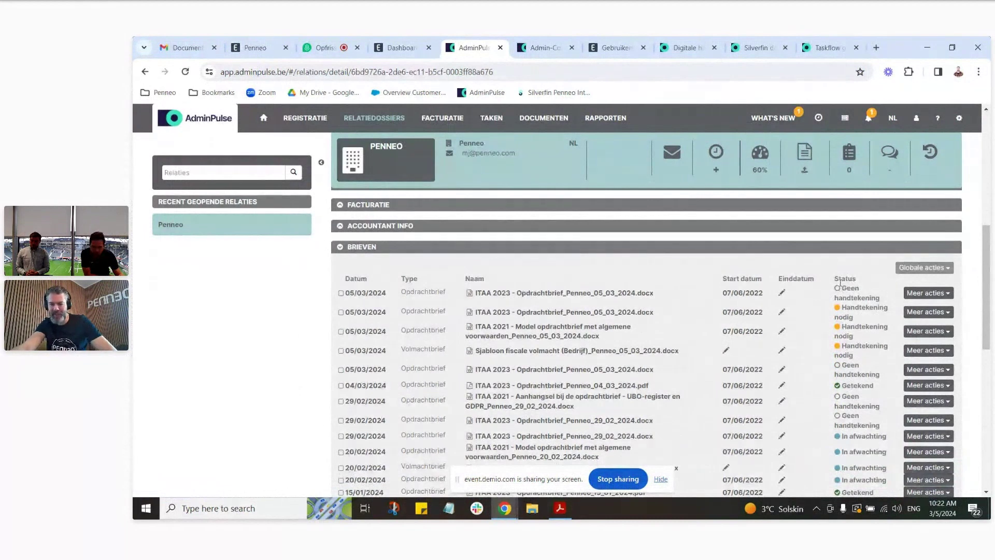
Step: Start a signature request for the top 05/03/2024 letter using the Penneo NL template
click(943, 294)
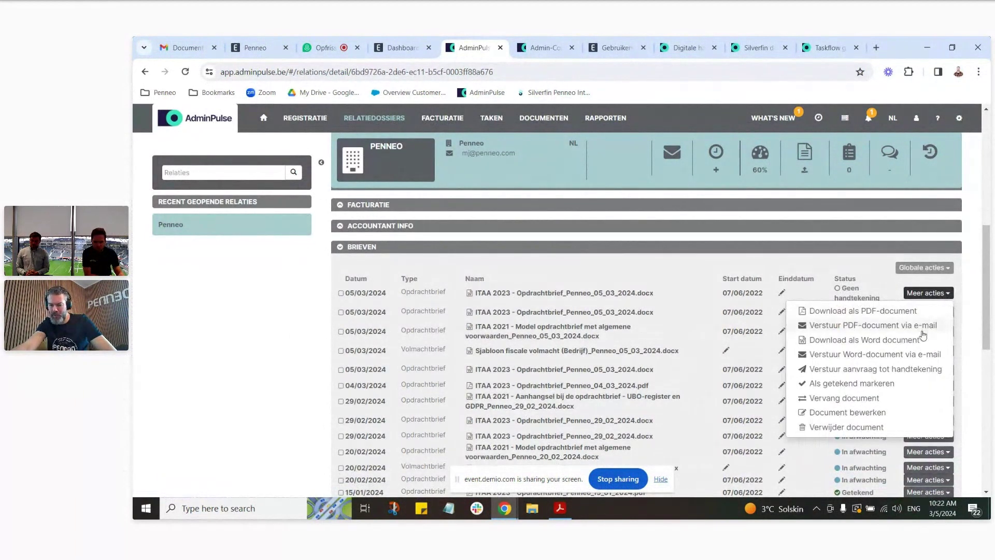
click(913, 369)
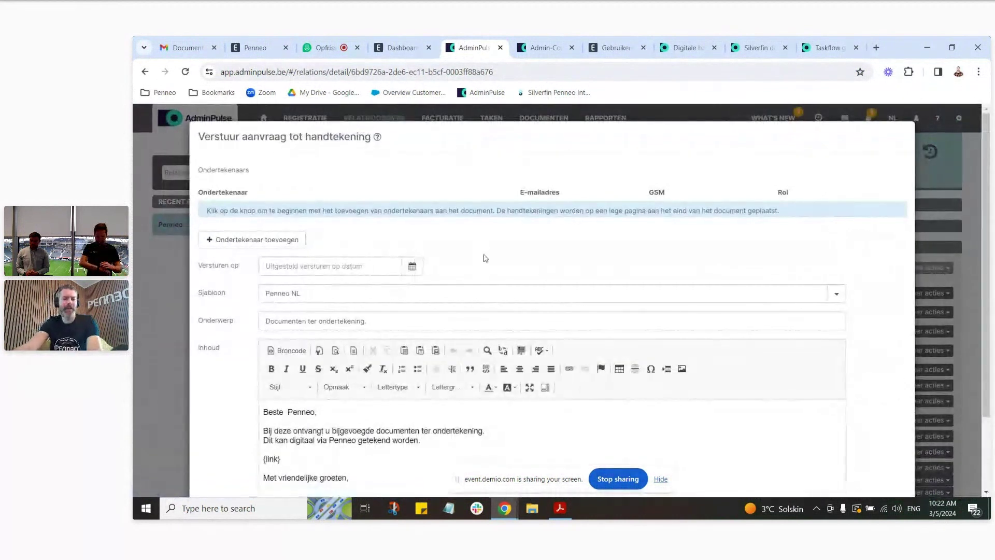
scroll(493, 249, down, 1)
click(769, 232)
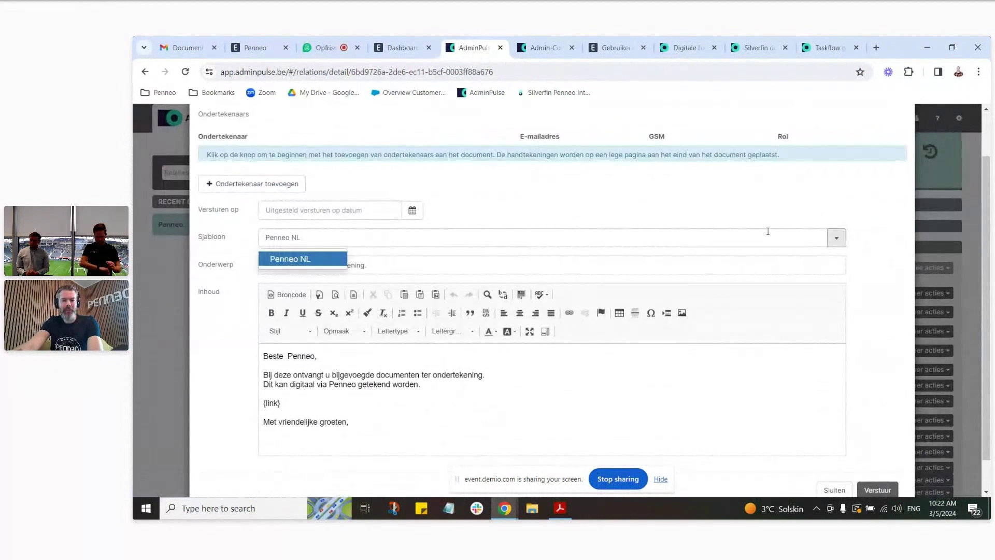
click(861, 230)
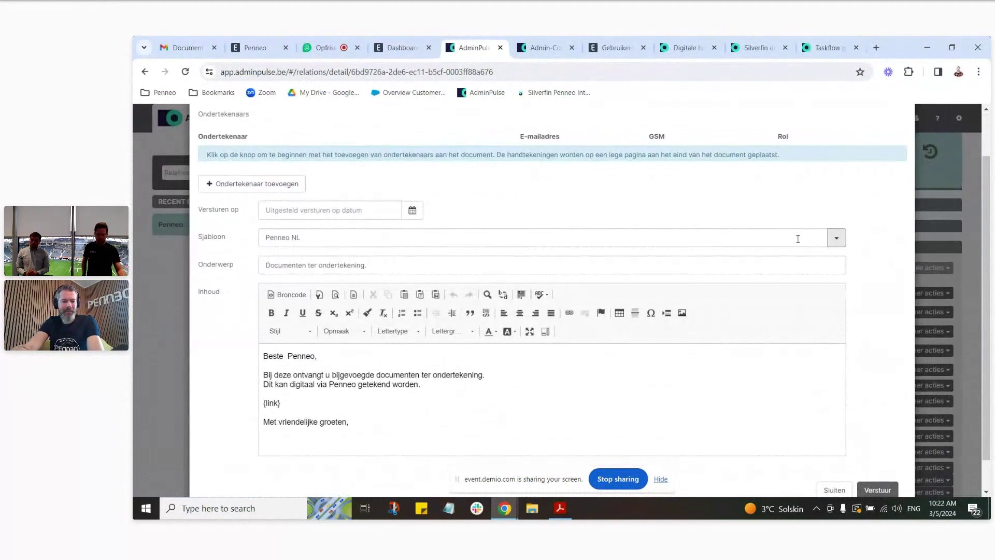
Step: Add two employees as signers and send the request to Penneo
click(258, 186)
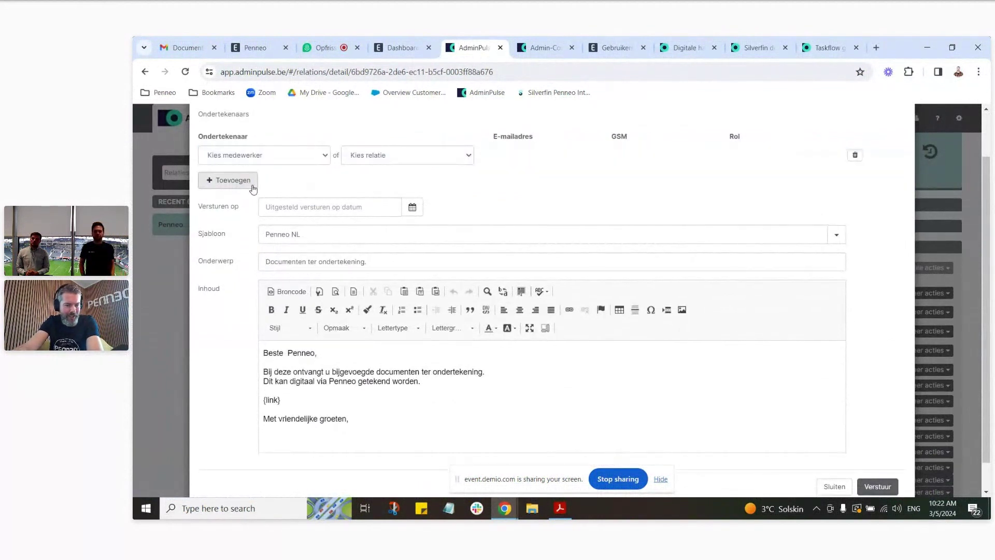
click(320, 159)
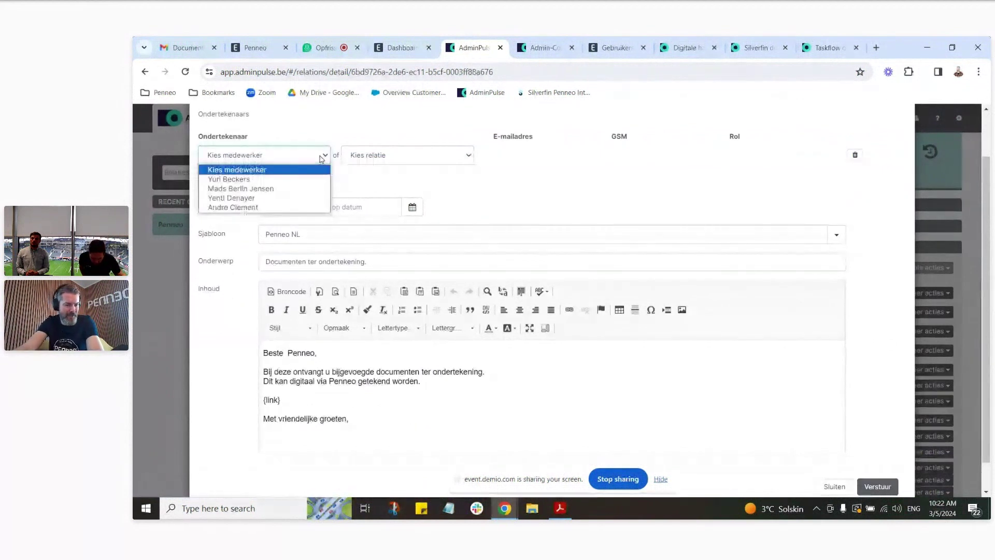
click(303, 180)
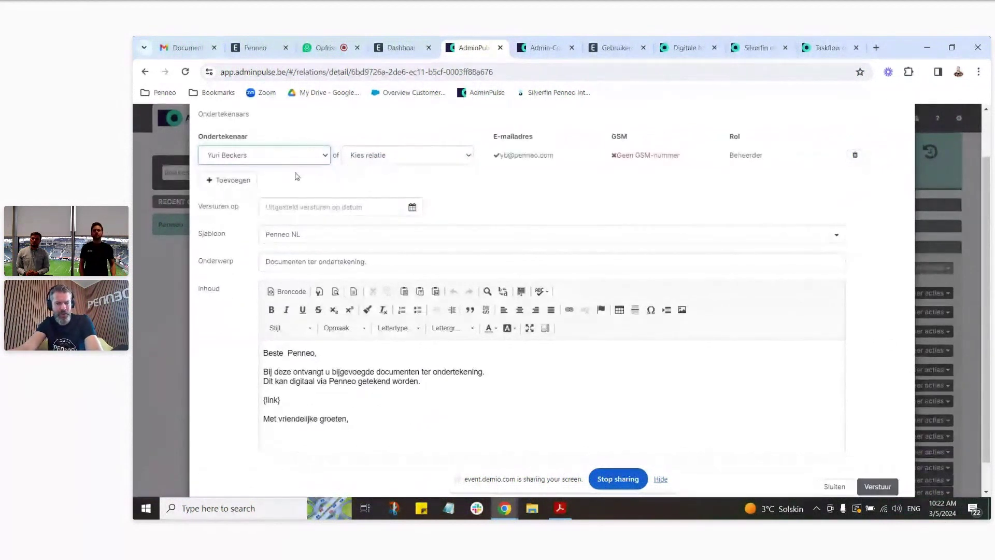
click(243, 180)
click(259, 178)
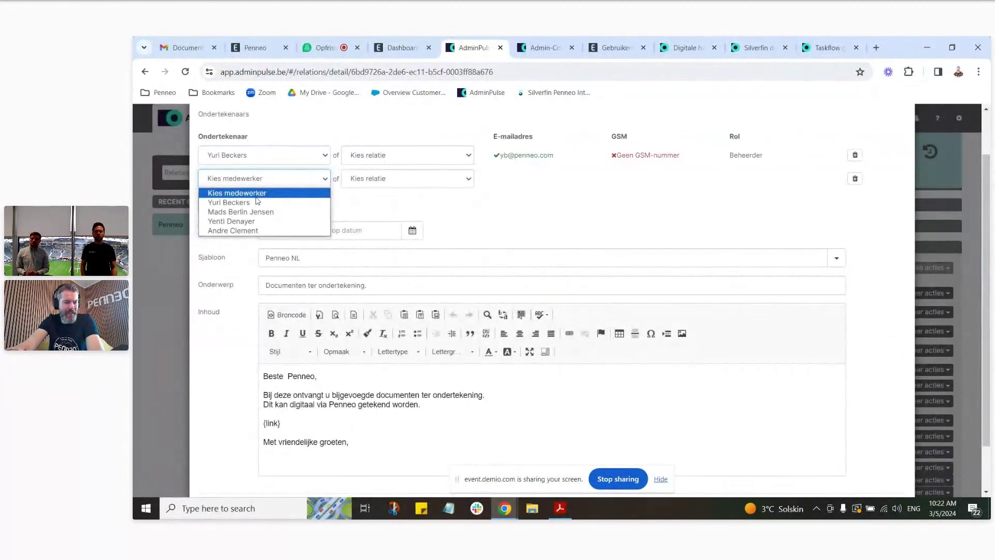
click(259, 220)
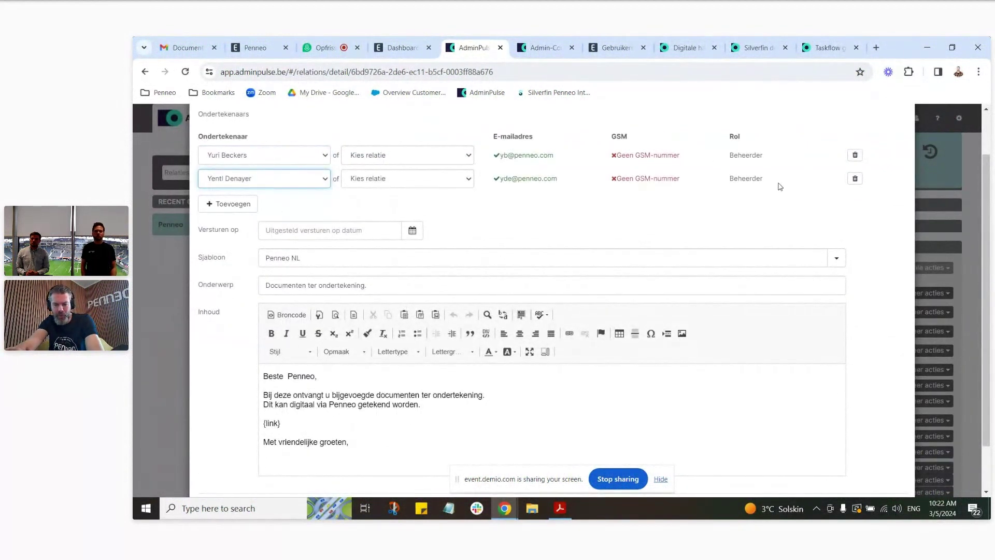
scroll(885, 210, down, 1)
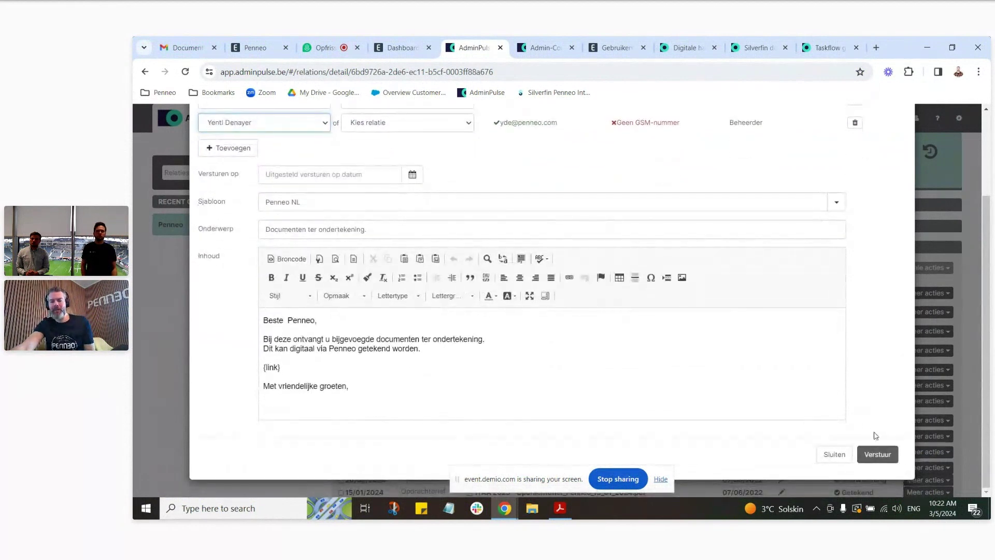
click(875, 455)
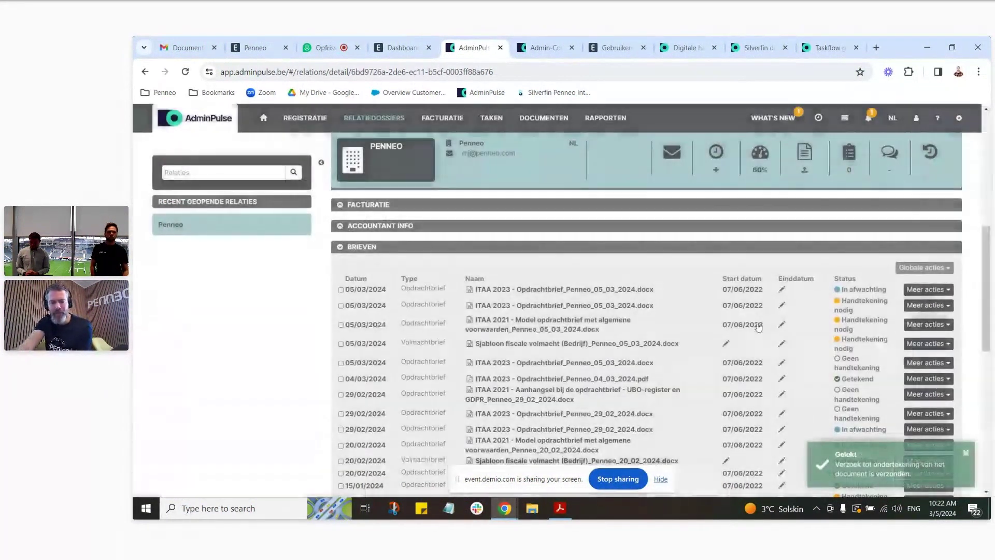
scroll(850, 311, up, 3)
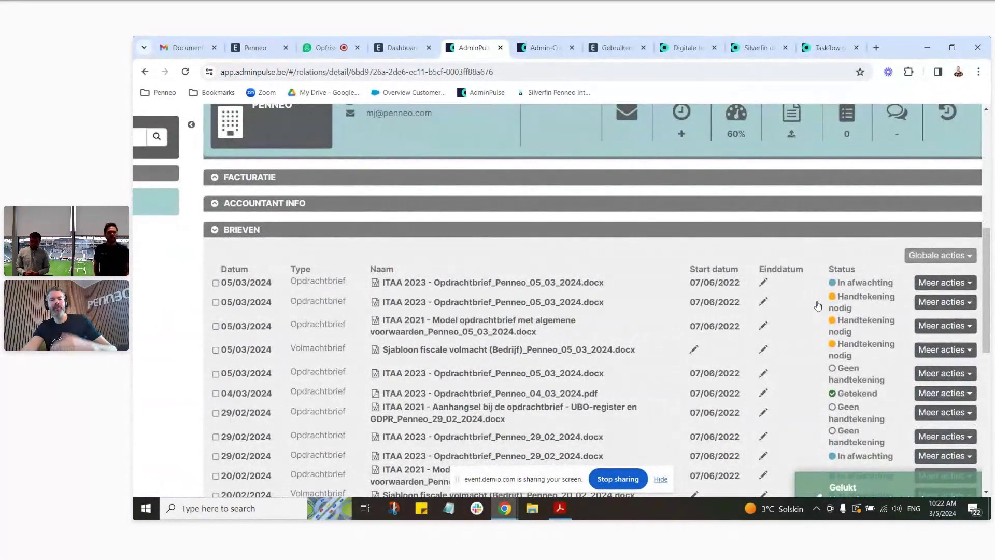
scroll(796, 304, down, 1)
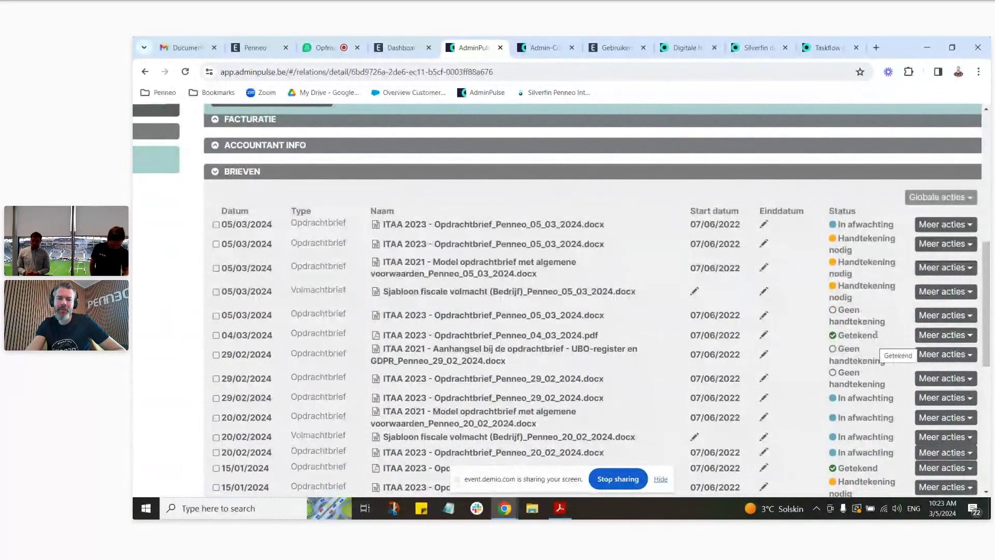
scroll(628, 329, up, 2)
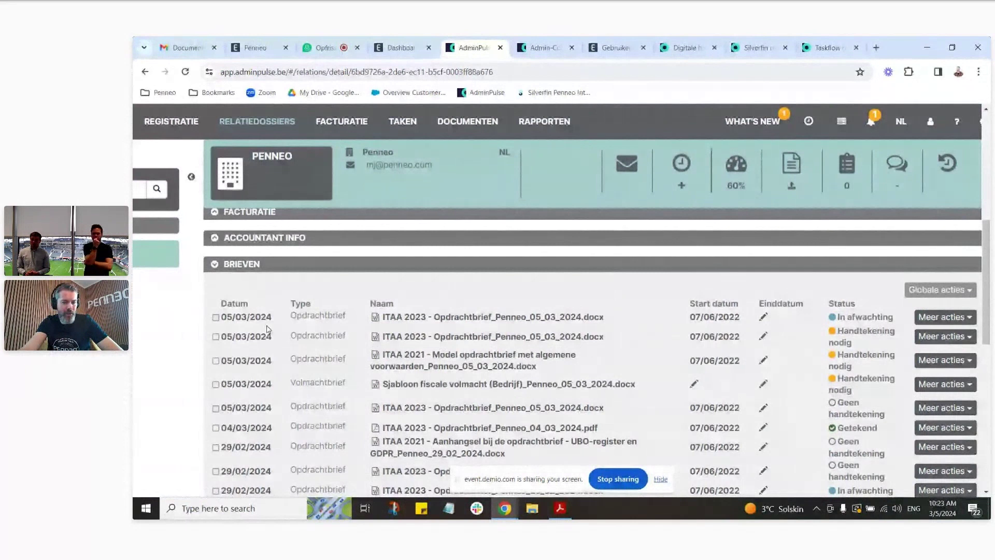
Step: Tick the second and third 05/03/2024 letters and start a bulk signature request via Globale acties
click(216, 337)
click(215, 361)
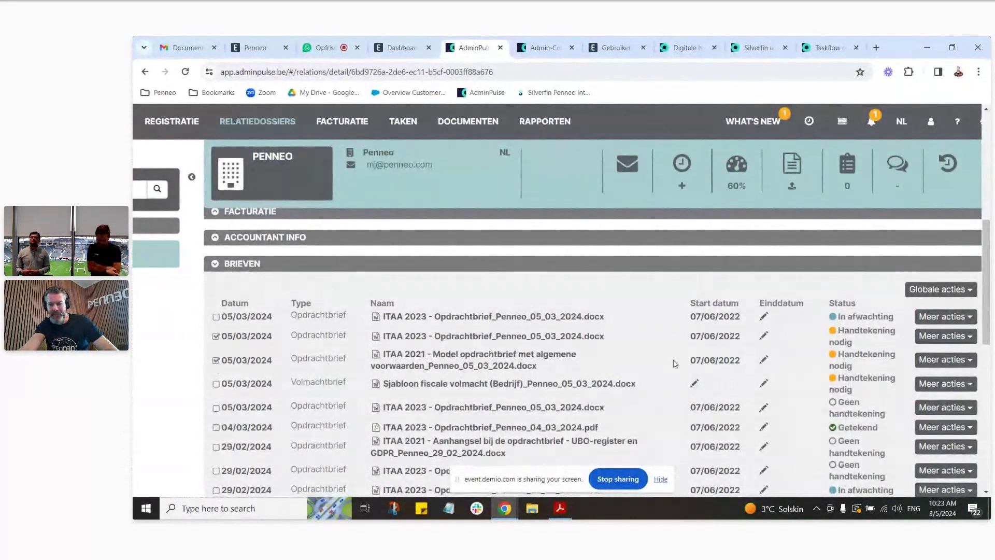
click(960, 294)
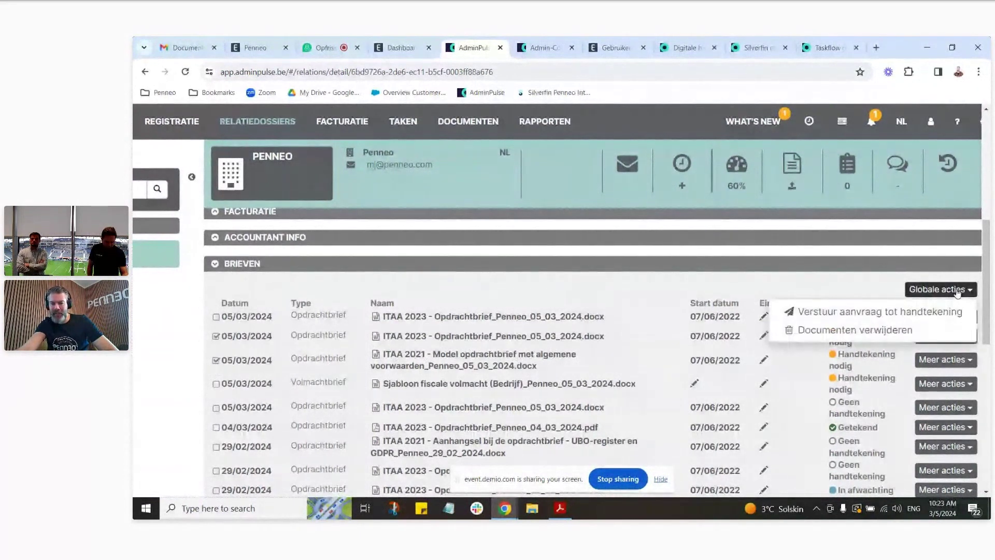
click(926, 316)
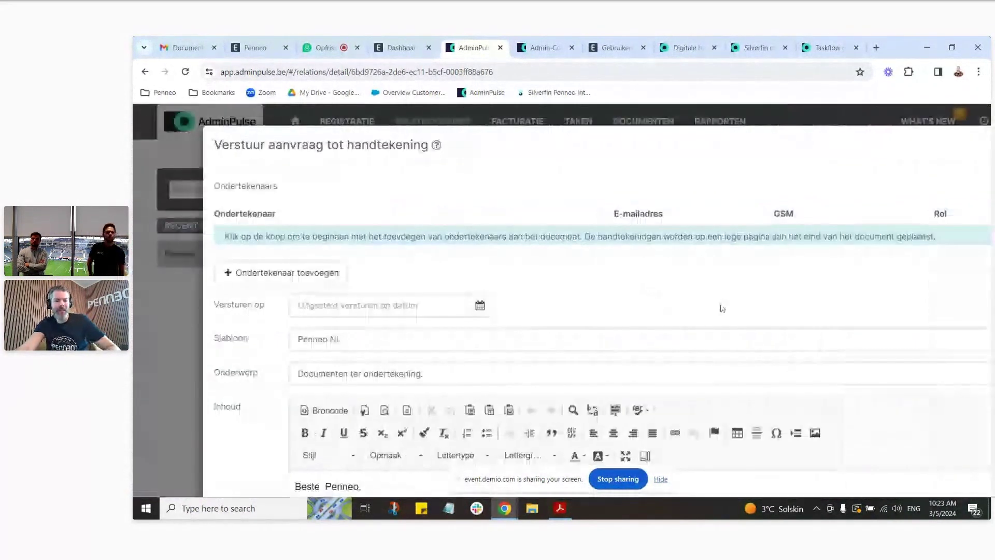
Step: Add two employees as signers and send the combined request to Penneo
click(308, 283)
click(280, 242)
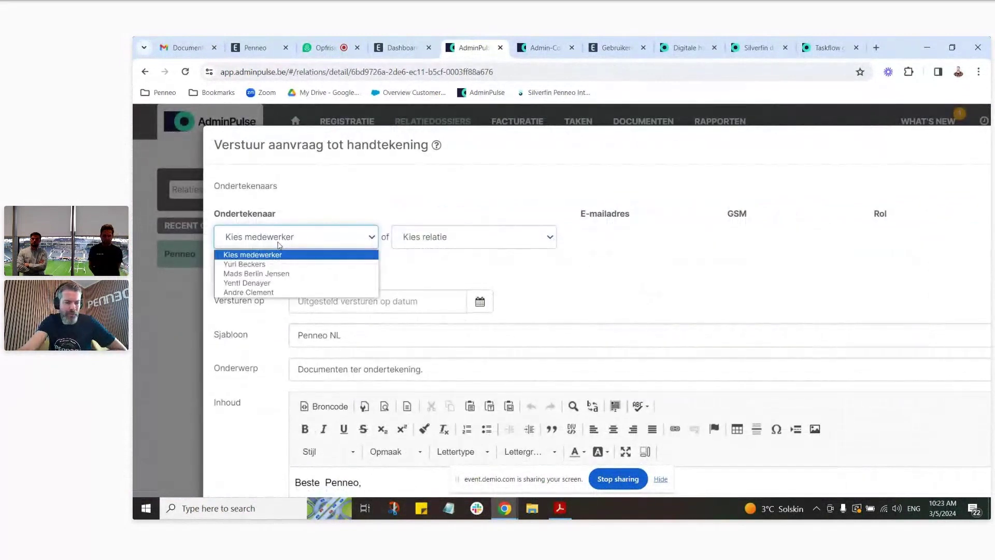
click(281, 264)
click(272, 273)
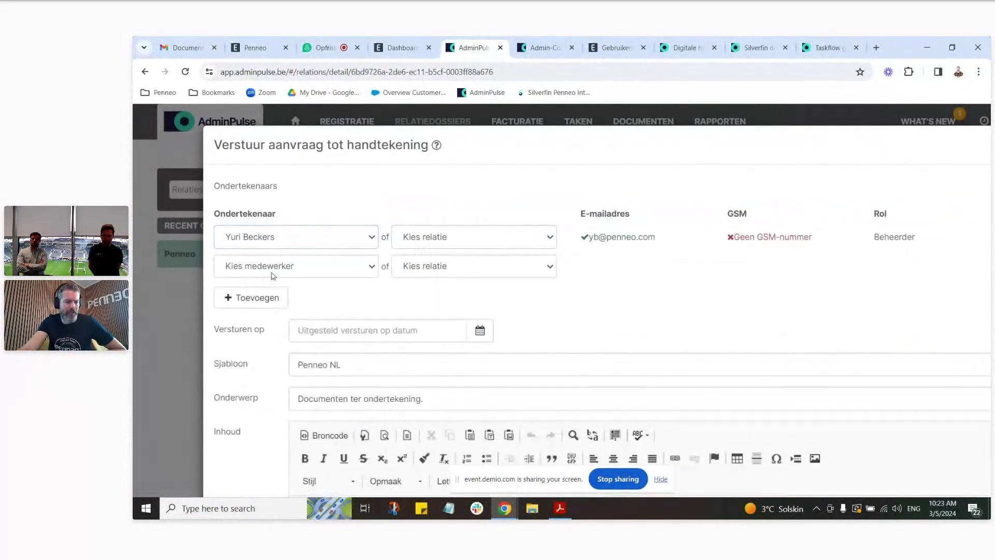
click(275, 273)
click(247, 311)
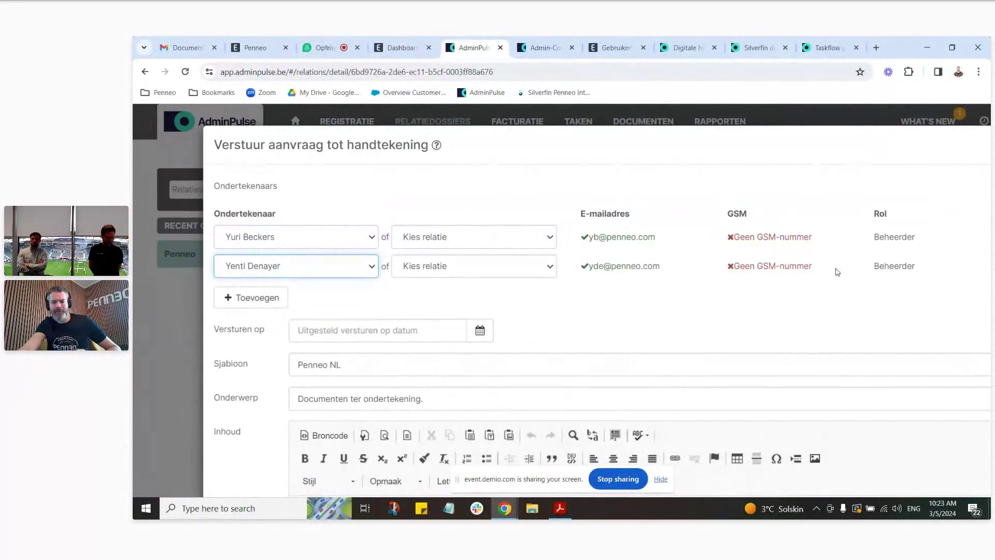
scroll(881, 267, down, 3)
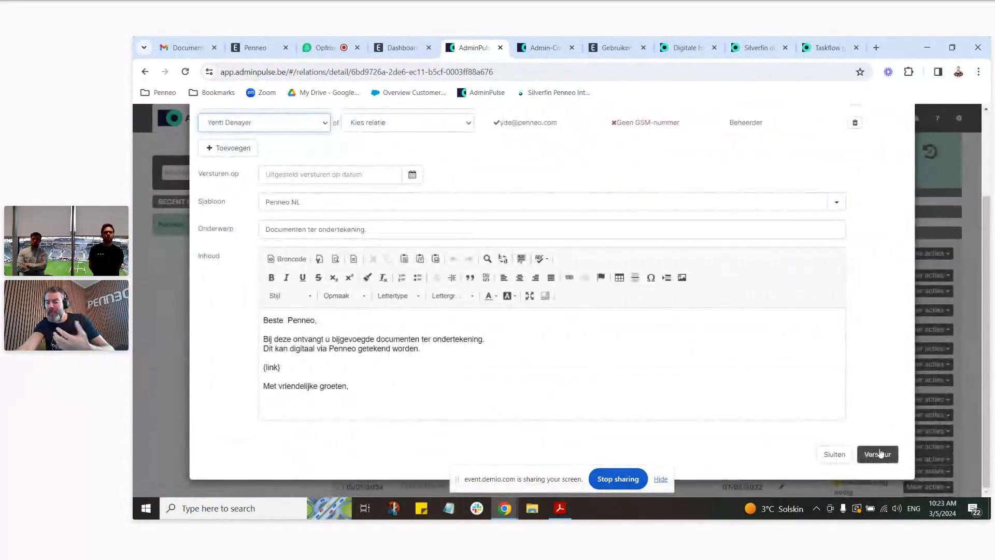
click(877, 455)
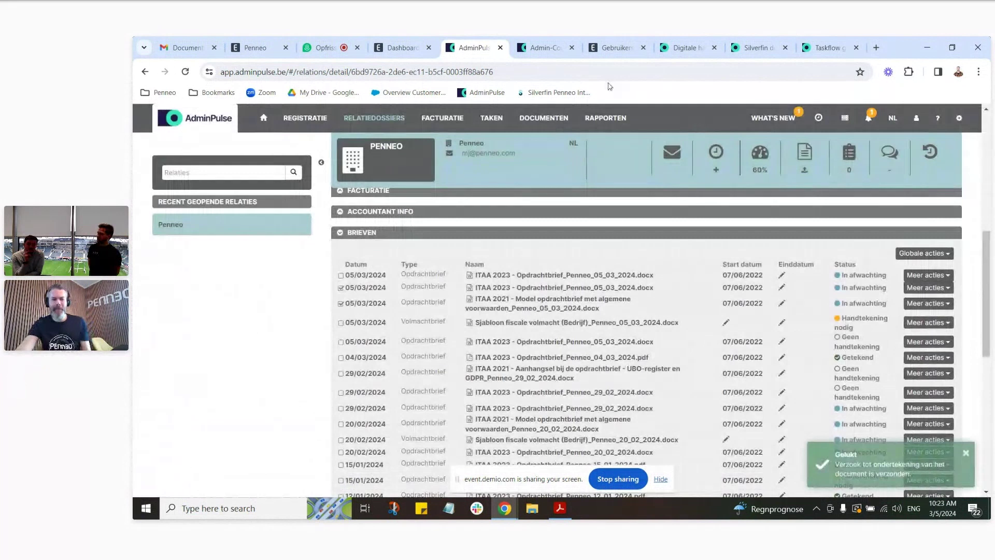
Step: Reload the Penneo dashboard tab to show 301 documents with 46 awaiting signature
click(404, 46)
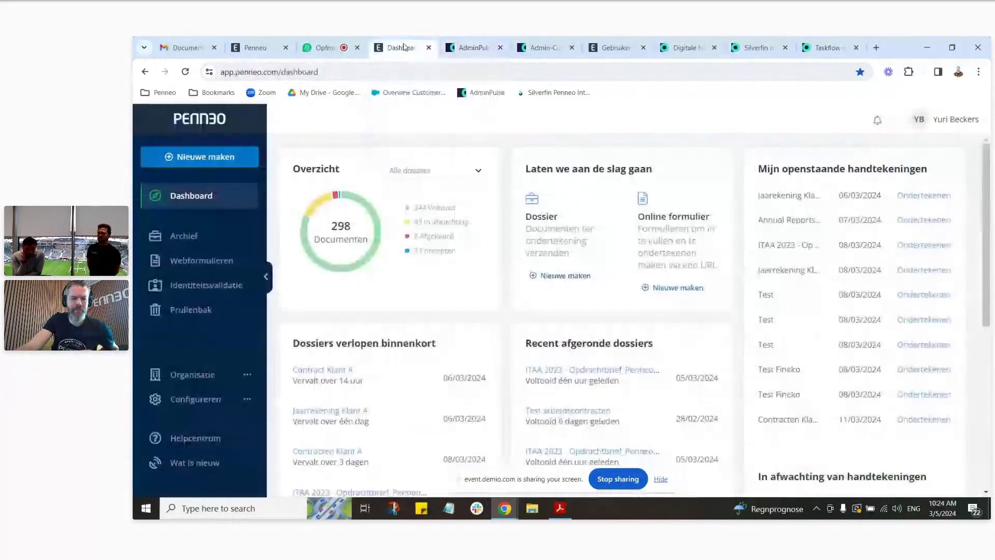
click(185, 71)
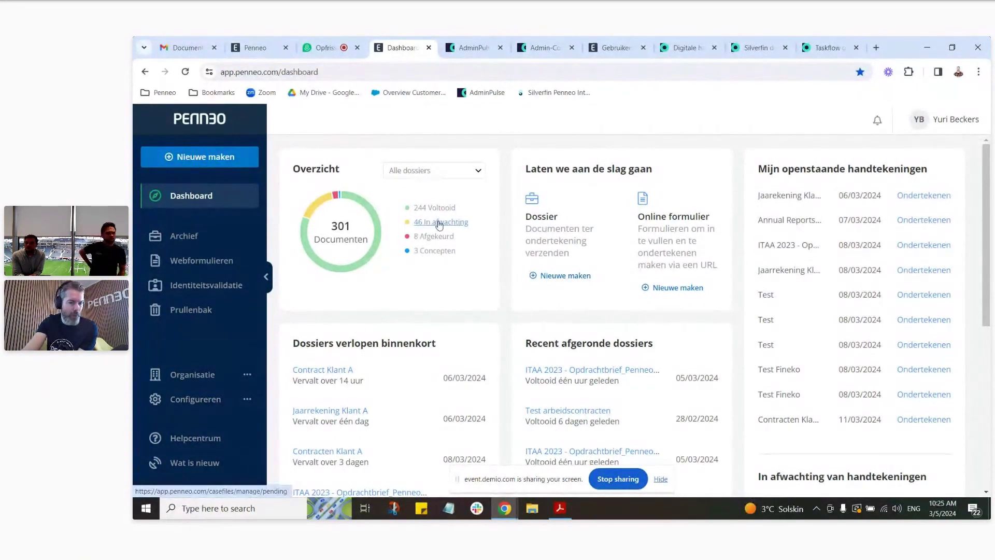
click(455, 223)
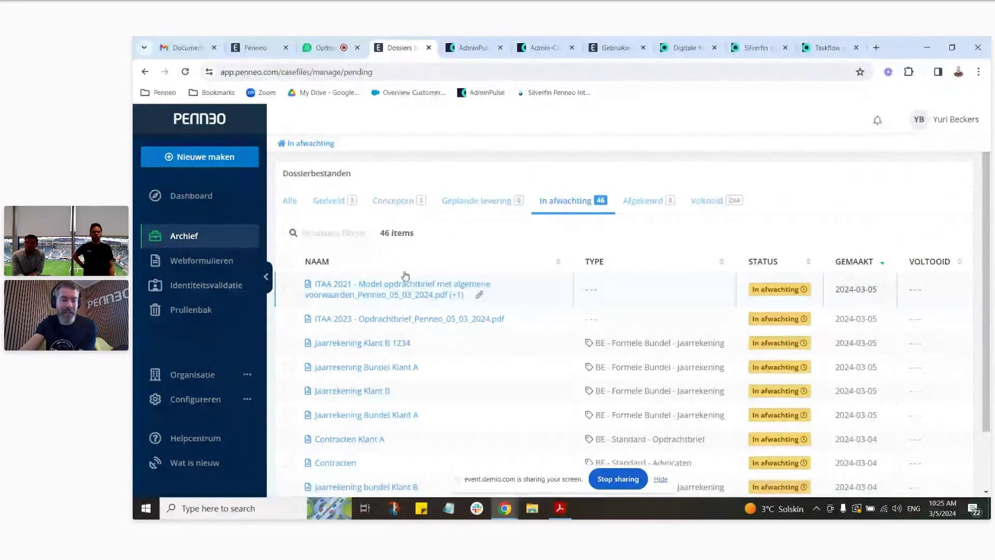
Step: Return from the pending dossier list to the Penneo dashboard and stop sharing the screen
click(199, 195)
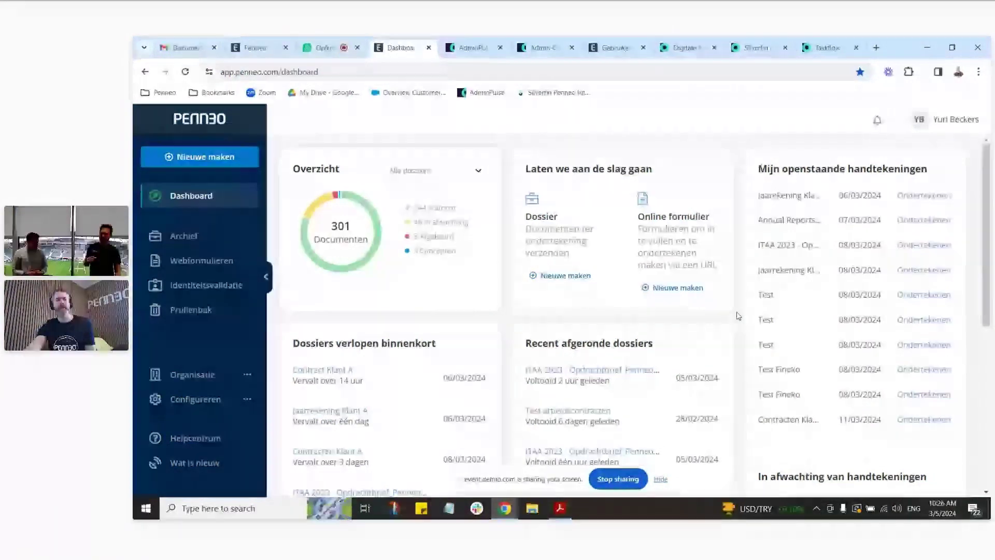
click(627, 480)
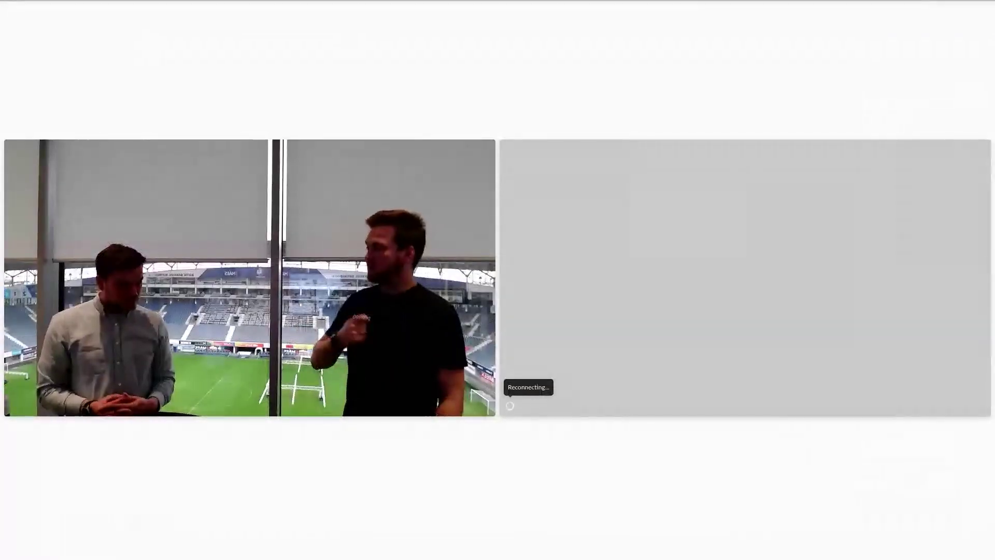